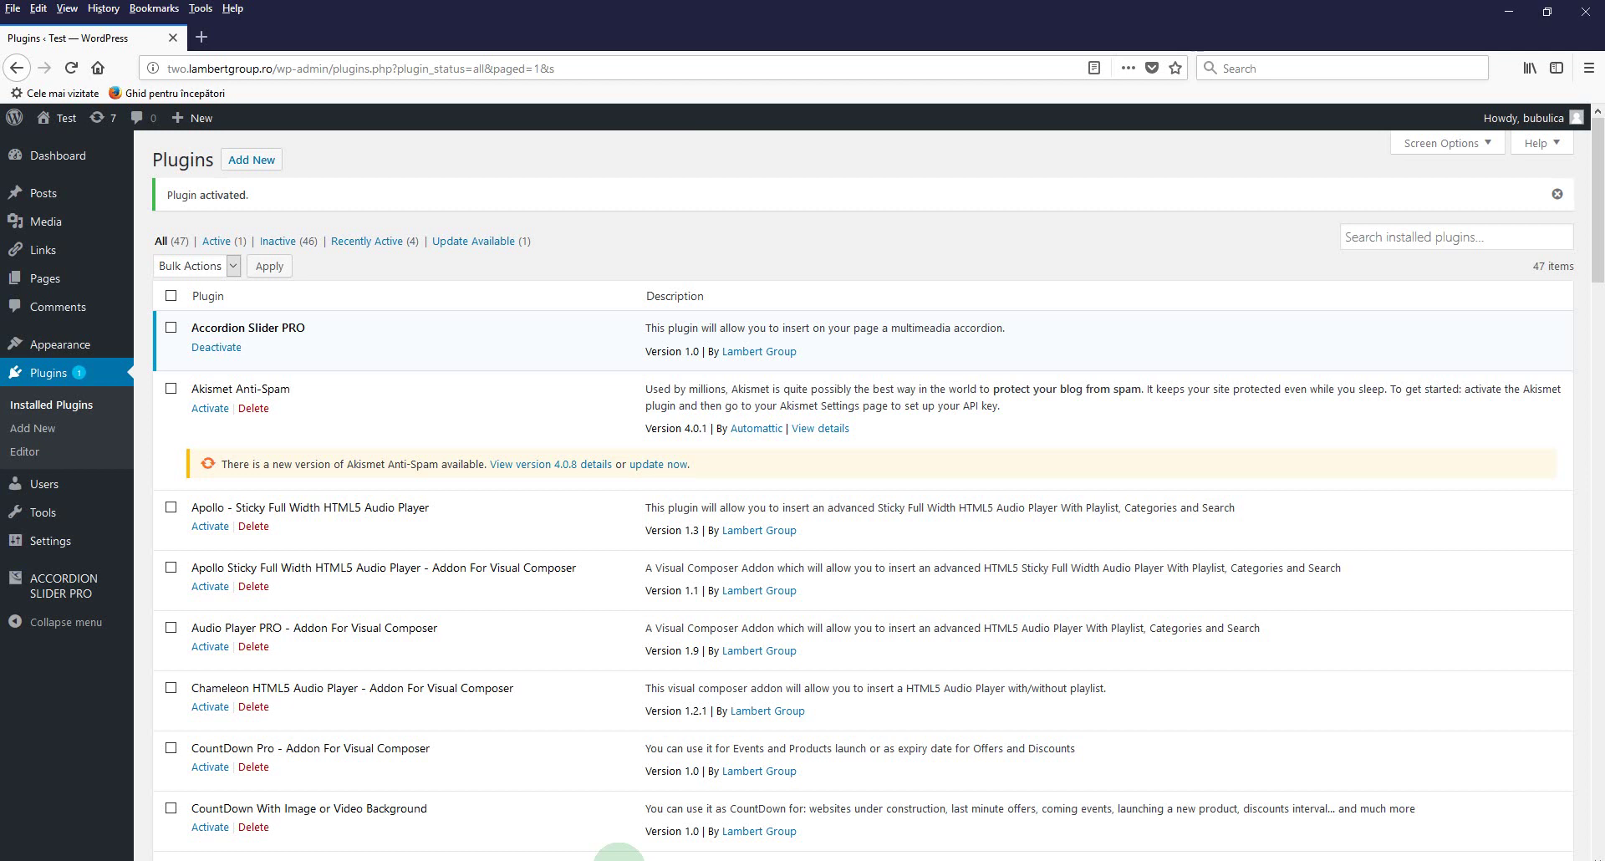
- Go to Accordion Slider PRO's Manage Accordions page from the admin sidebar
{"action": "mouse_move", "coordinate": [42, 583]}
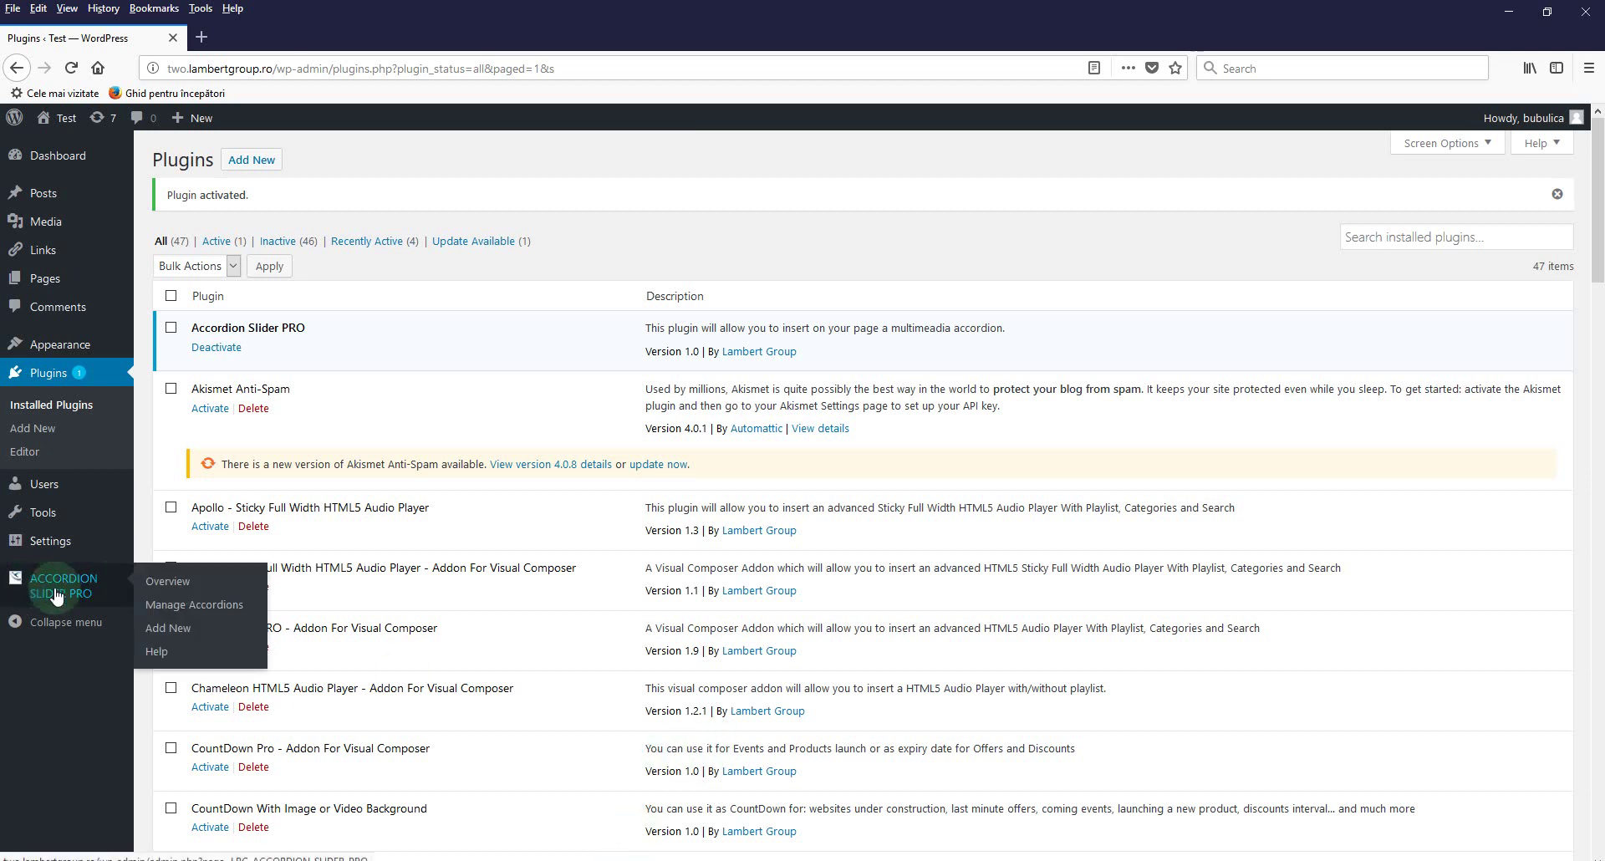
{"action": "left_click", "coordinate": [218, 616]}
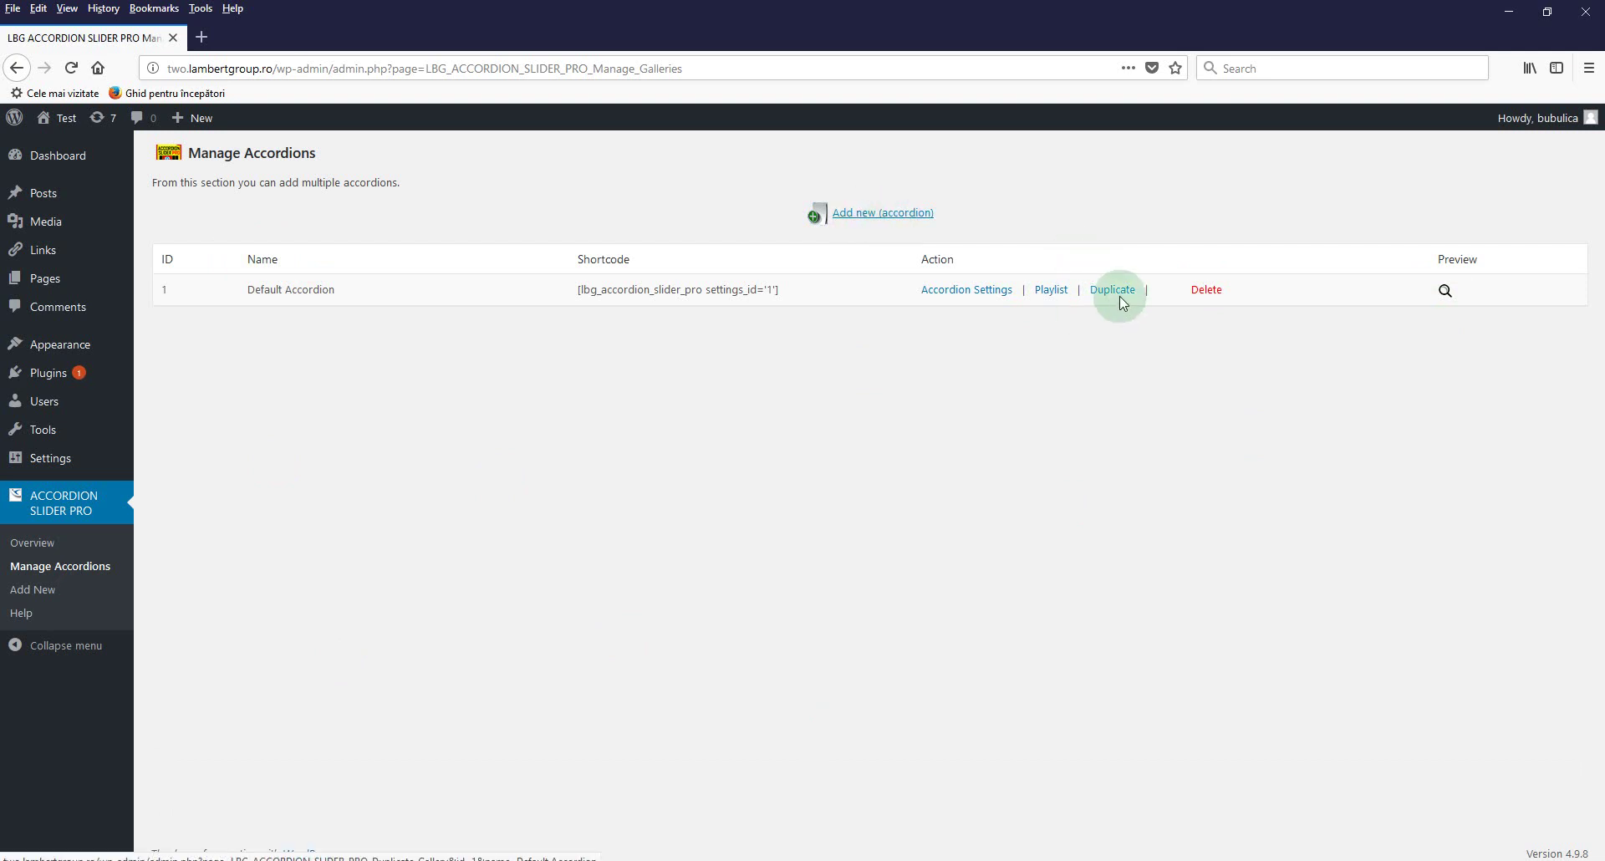
- Give the Default Accordion height 400, 100 percent width true and 4 items, then save
{"action": "left_click", "coordinate": [976, 291]}
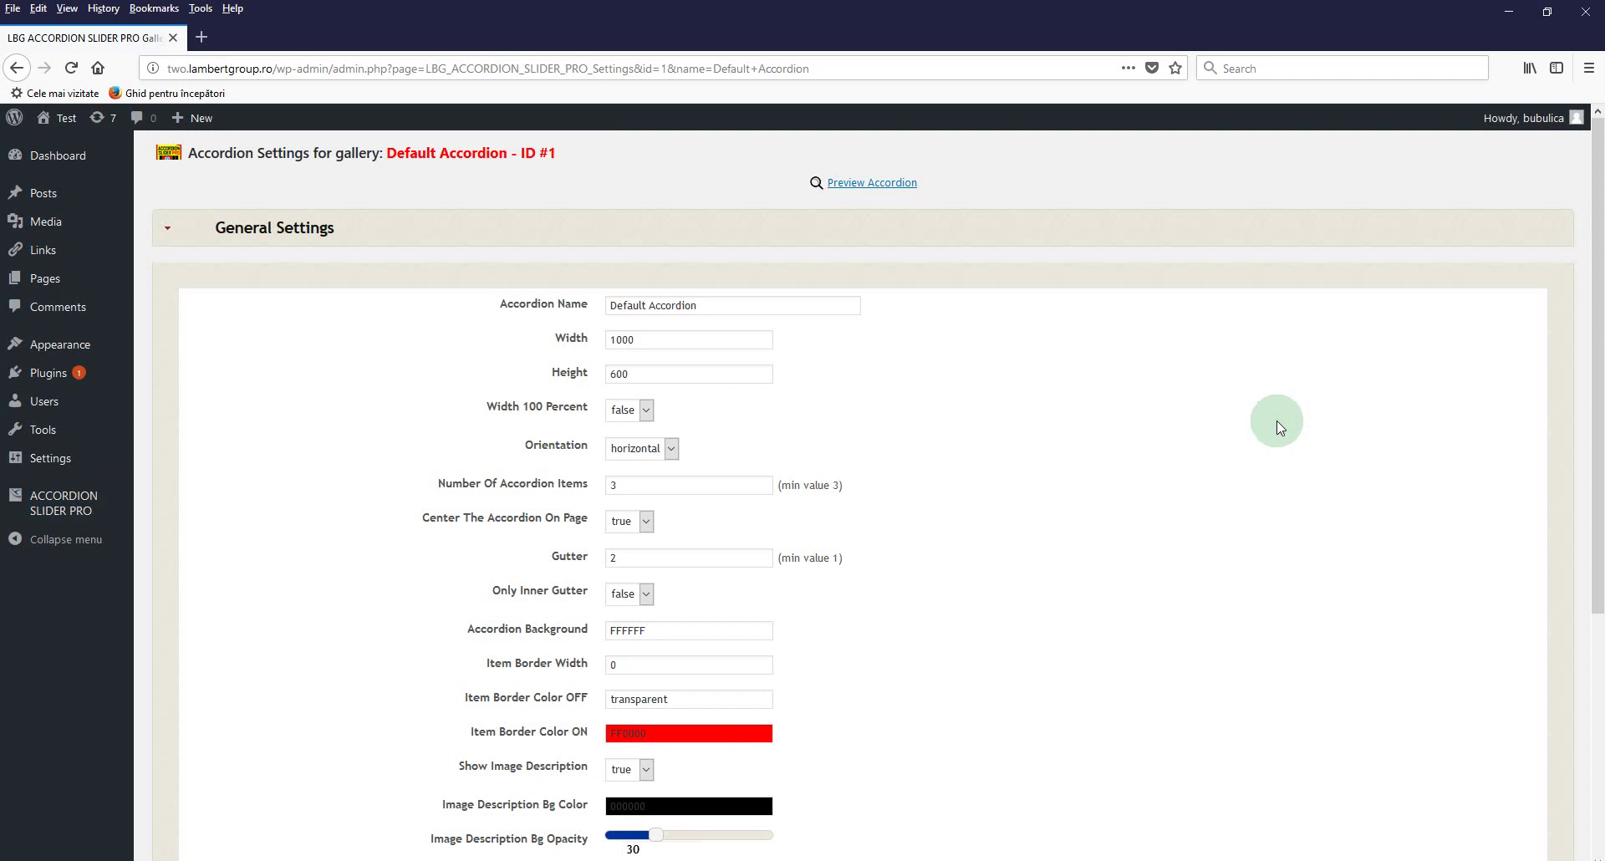
{"action": "left_click_drag", "start_coordinate": [616, 374], "coordinate": [590, 365]}
{"action": "type", "text": "4"}
{"action": "left_click", "coordinate": [1011, 460]}
{"action": "left_click", "coordinate": [628, 422]}
{"action": "left_click", "coordinate": [632, 439]}
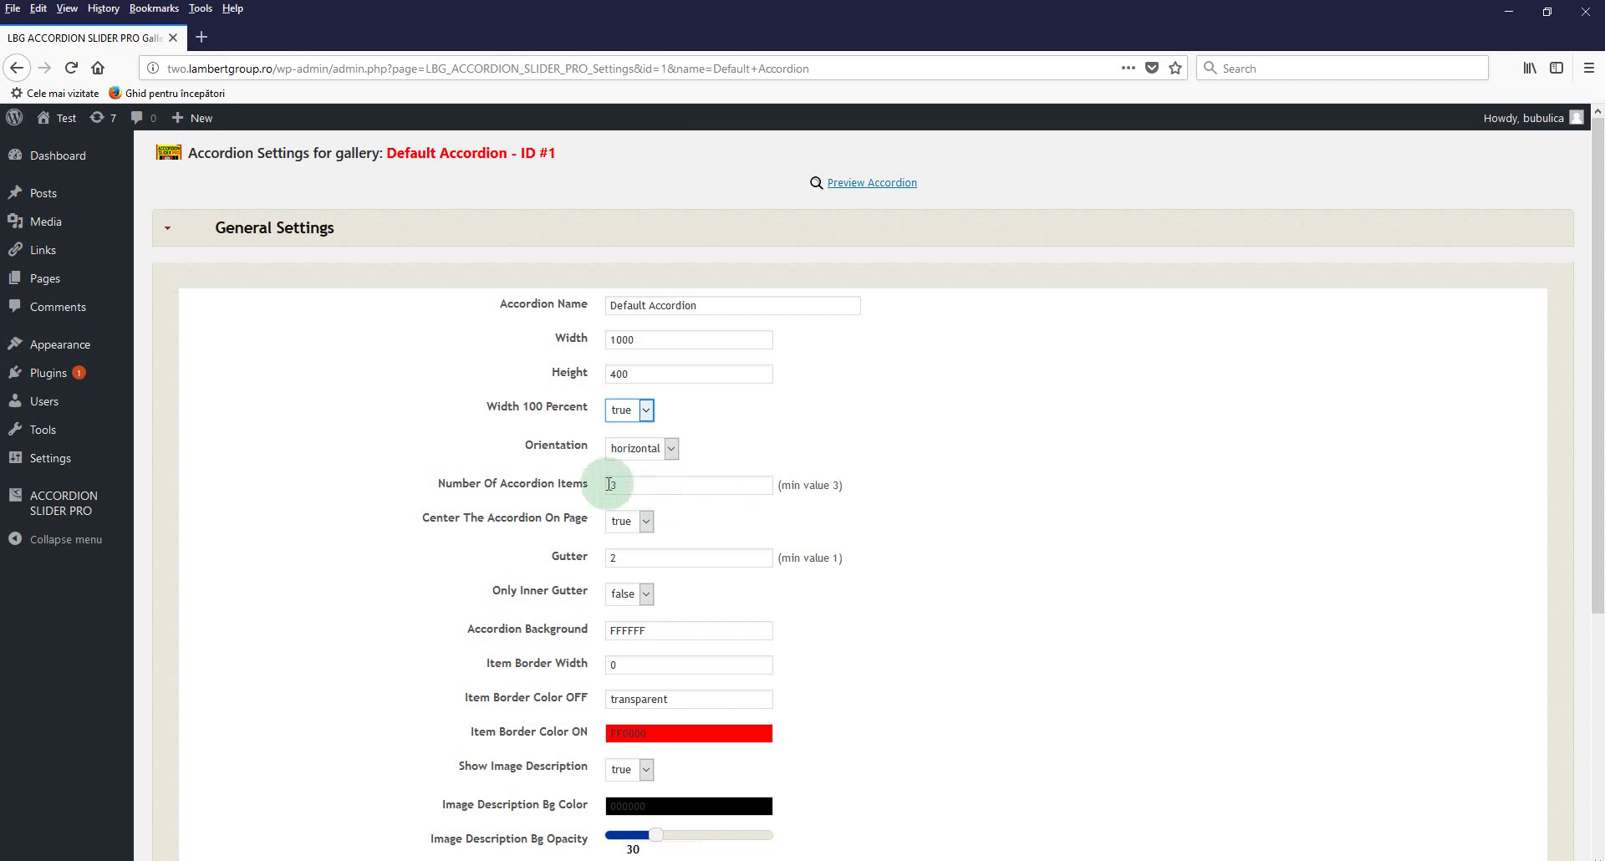
{"action": "key", "text": "Tab"}
{"action": "key", "text": "Tab"}
{"action": "type", "text": "4"}
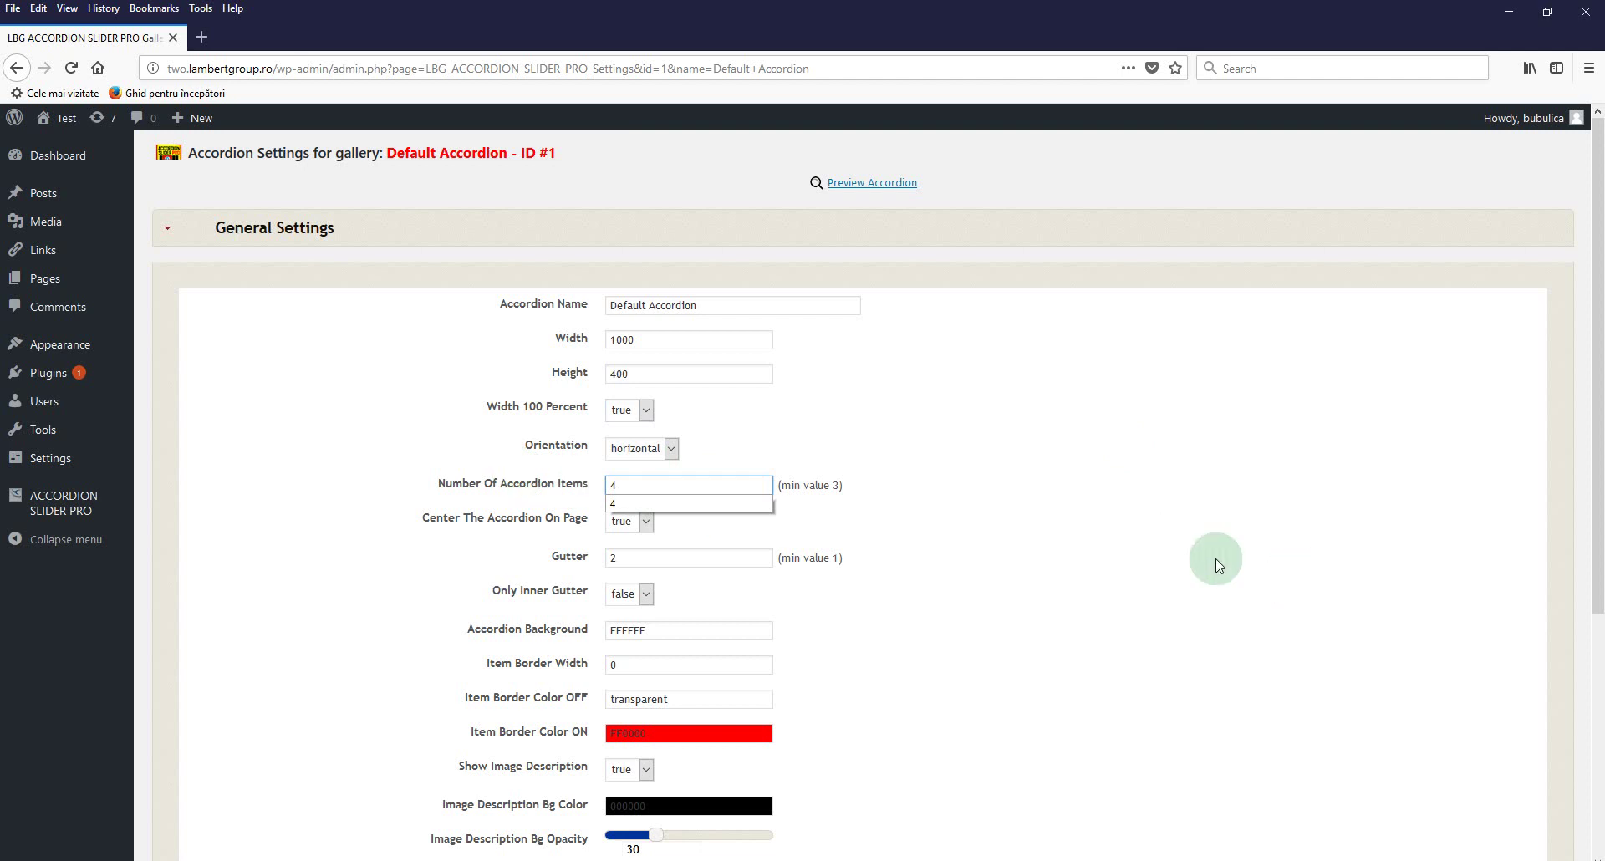
{"action": "left_click", "coordinate": [1154, 569]}
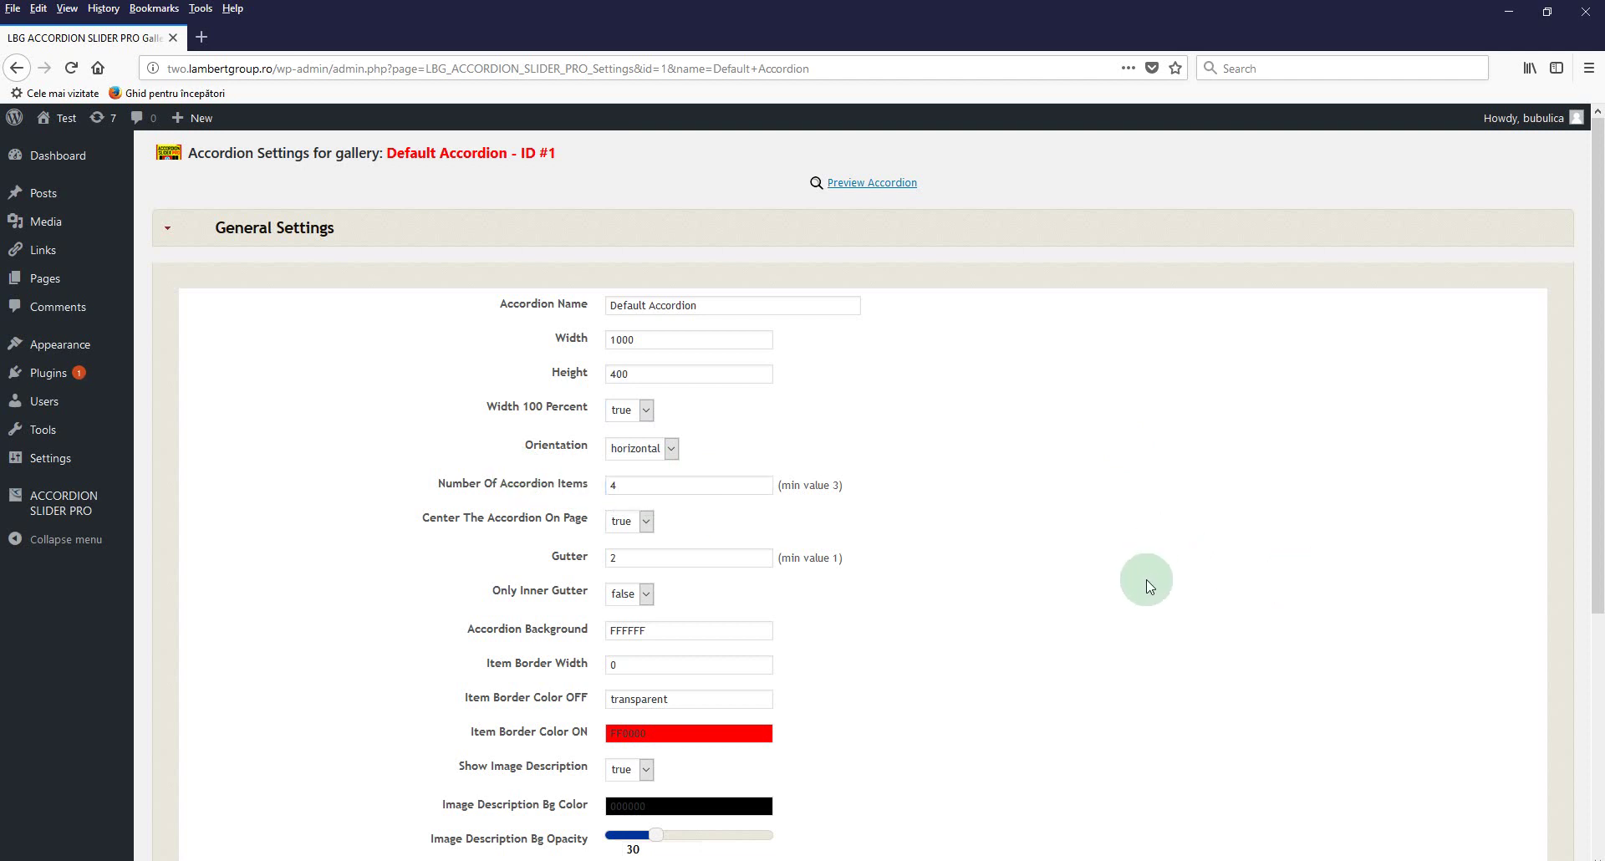
{"action": "scroll", "coordinate": [1045, 643], "scroll_direction": "down", "scroll_amount": 5}
{"action": "left_click", "coordinate": [897, 794]}
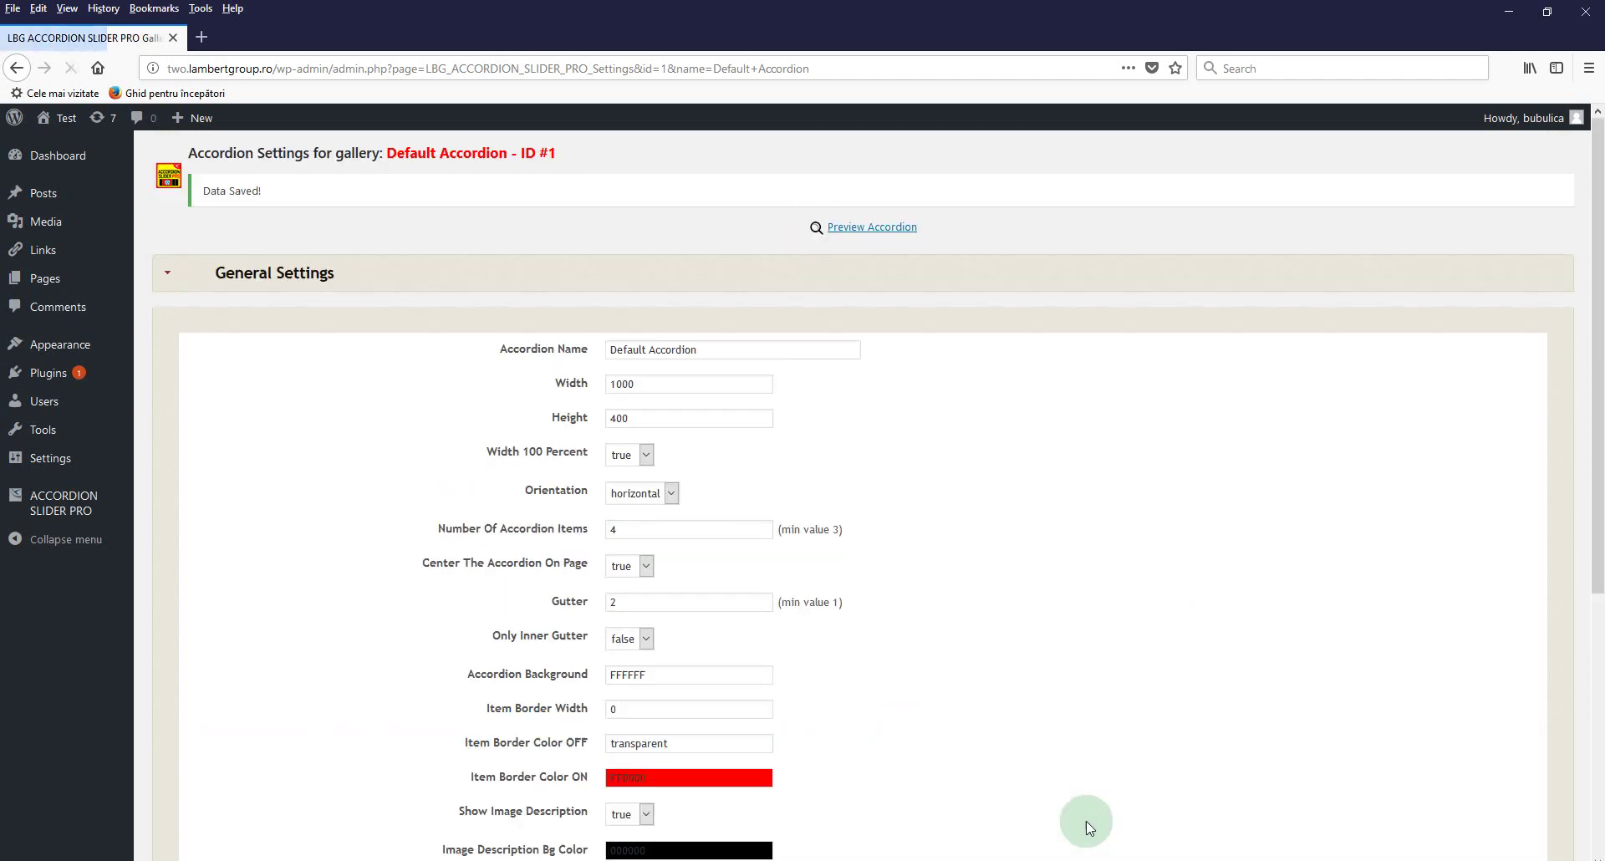
{"action": "left_click", "coordinate": [601, 711]}
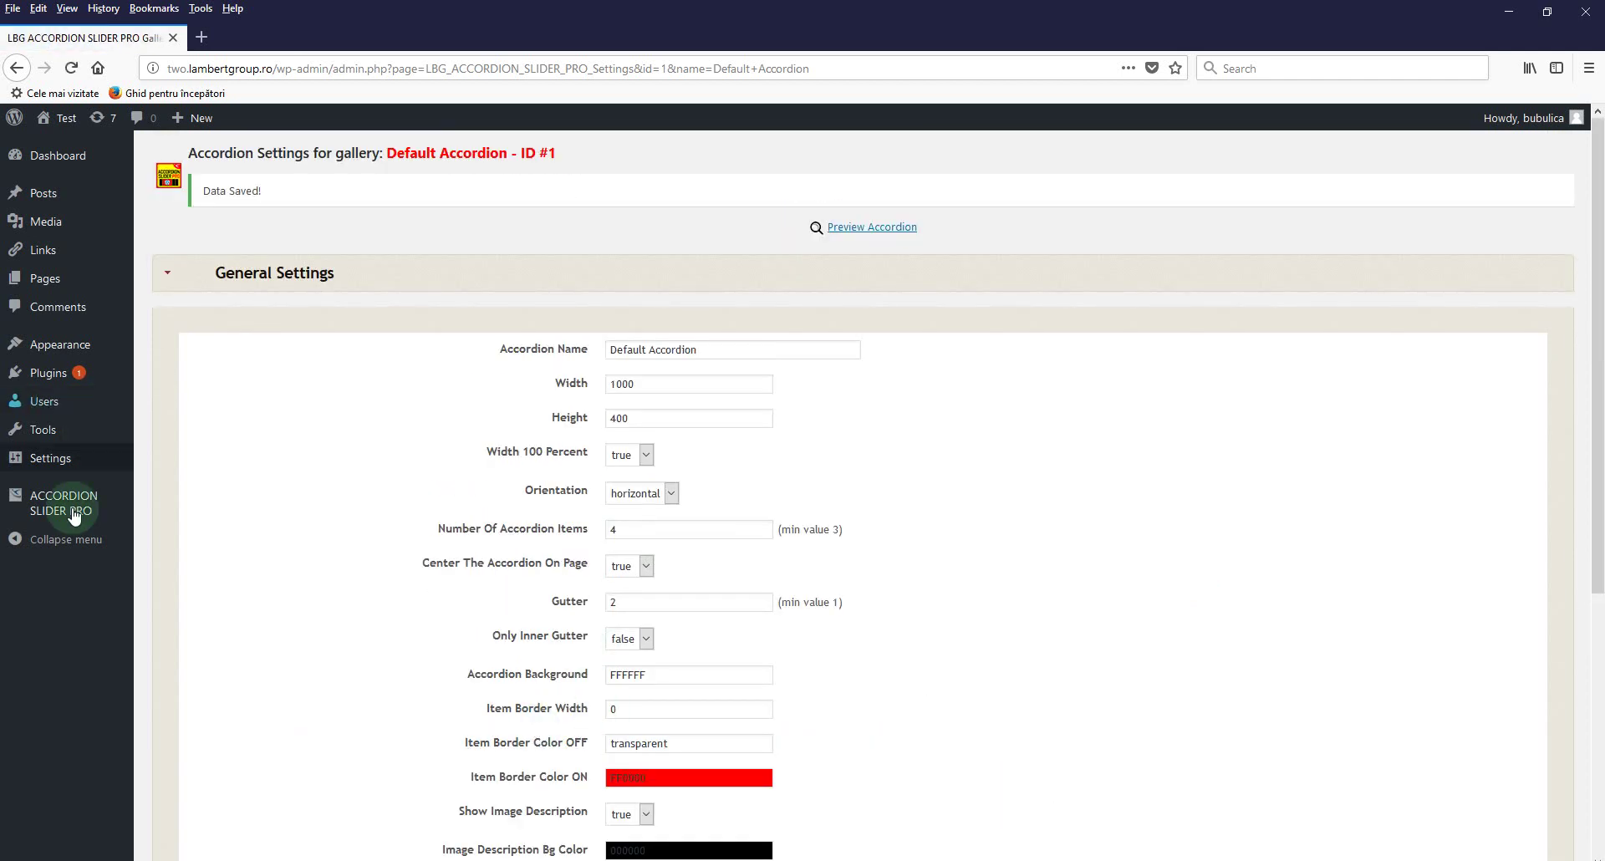
- Return to Manage Accordions and start a new item in the Default Accordion's playlist
{"action": "mouse_move", "coordinate": [59, 506]}
{"action": "left_click", "coordinate": [215, 529]}
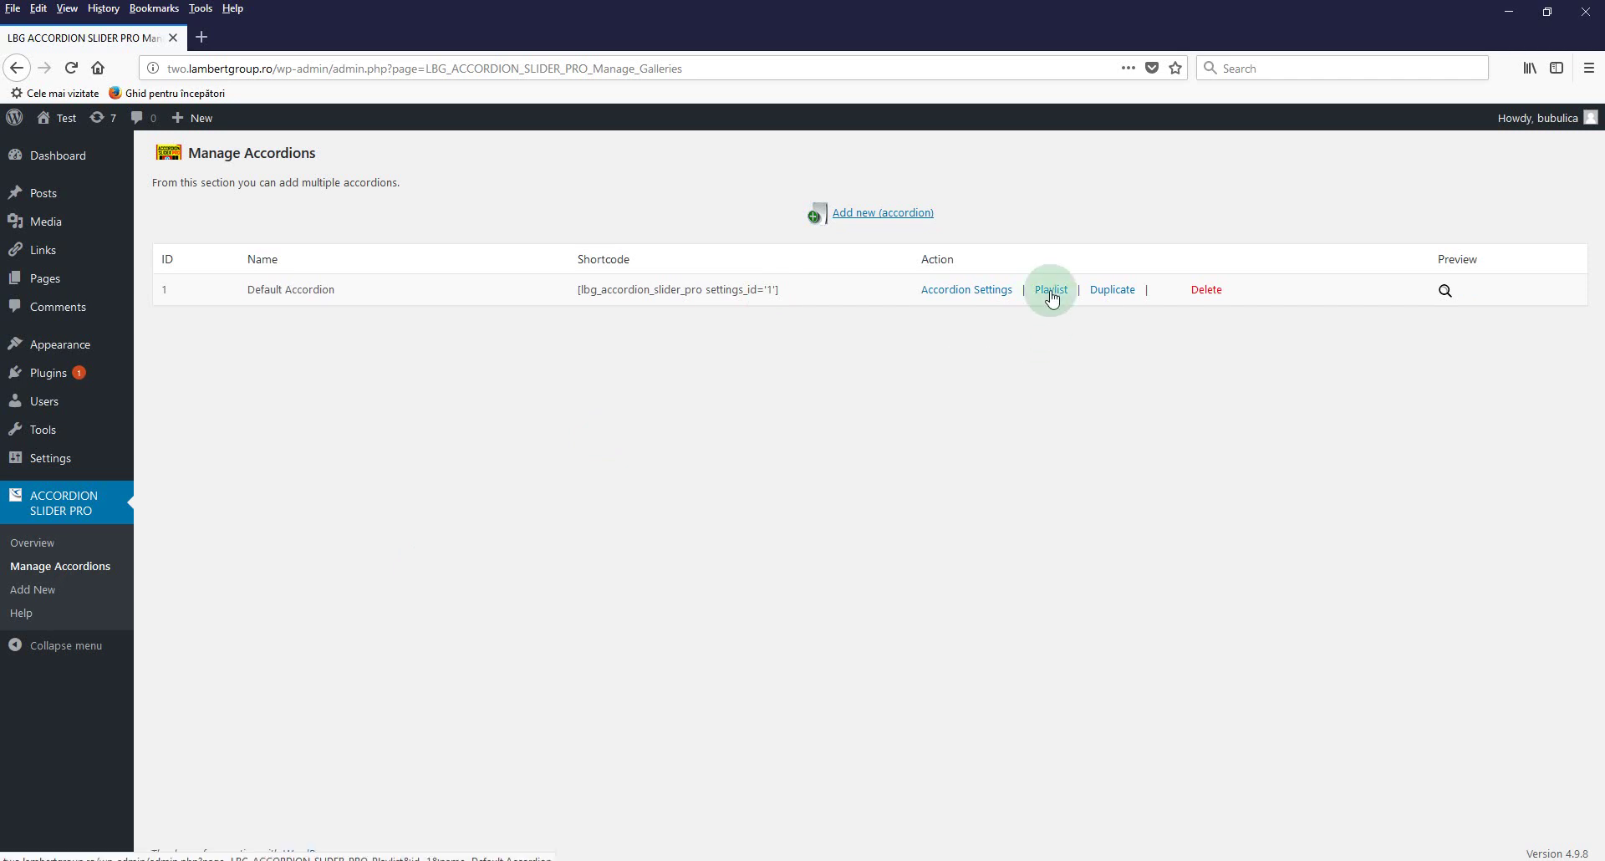
{"action": "left_click", "coordinate": [1052, 293]}
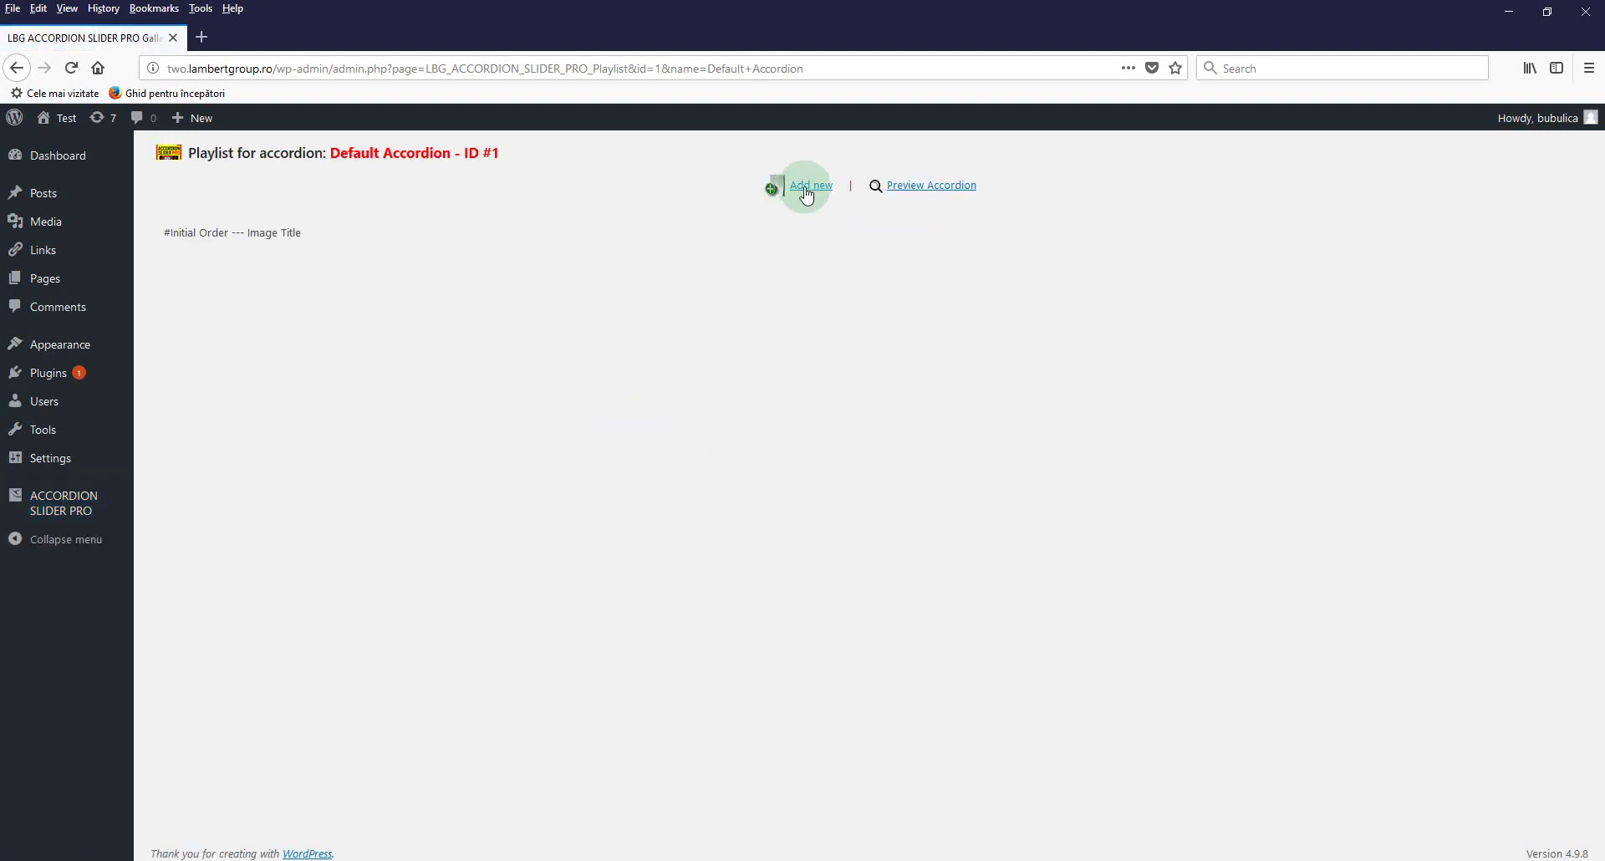
{"action": "left_click", "coordinate": [812, 190]}
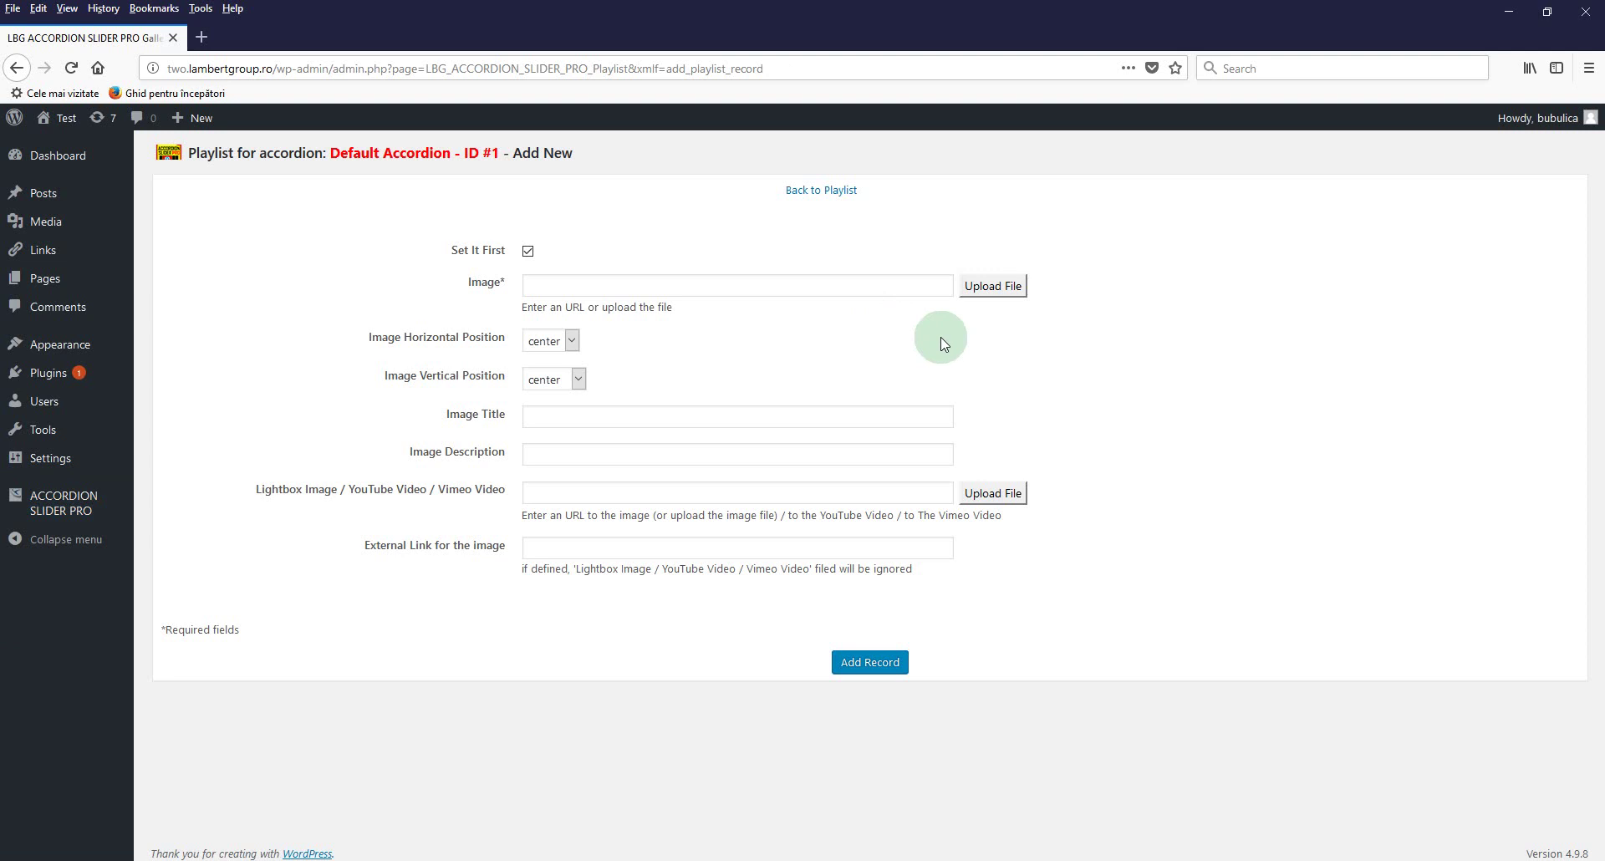
- Set 04_yacht.jpg as both the item's image and its lightbox image
{"action": "left_click", "coordinate": [993, 285]}
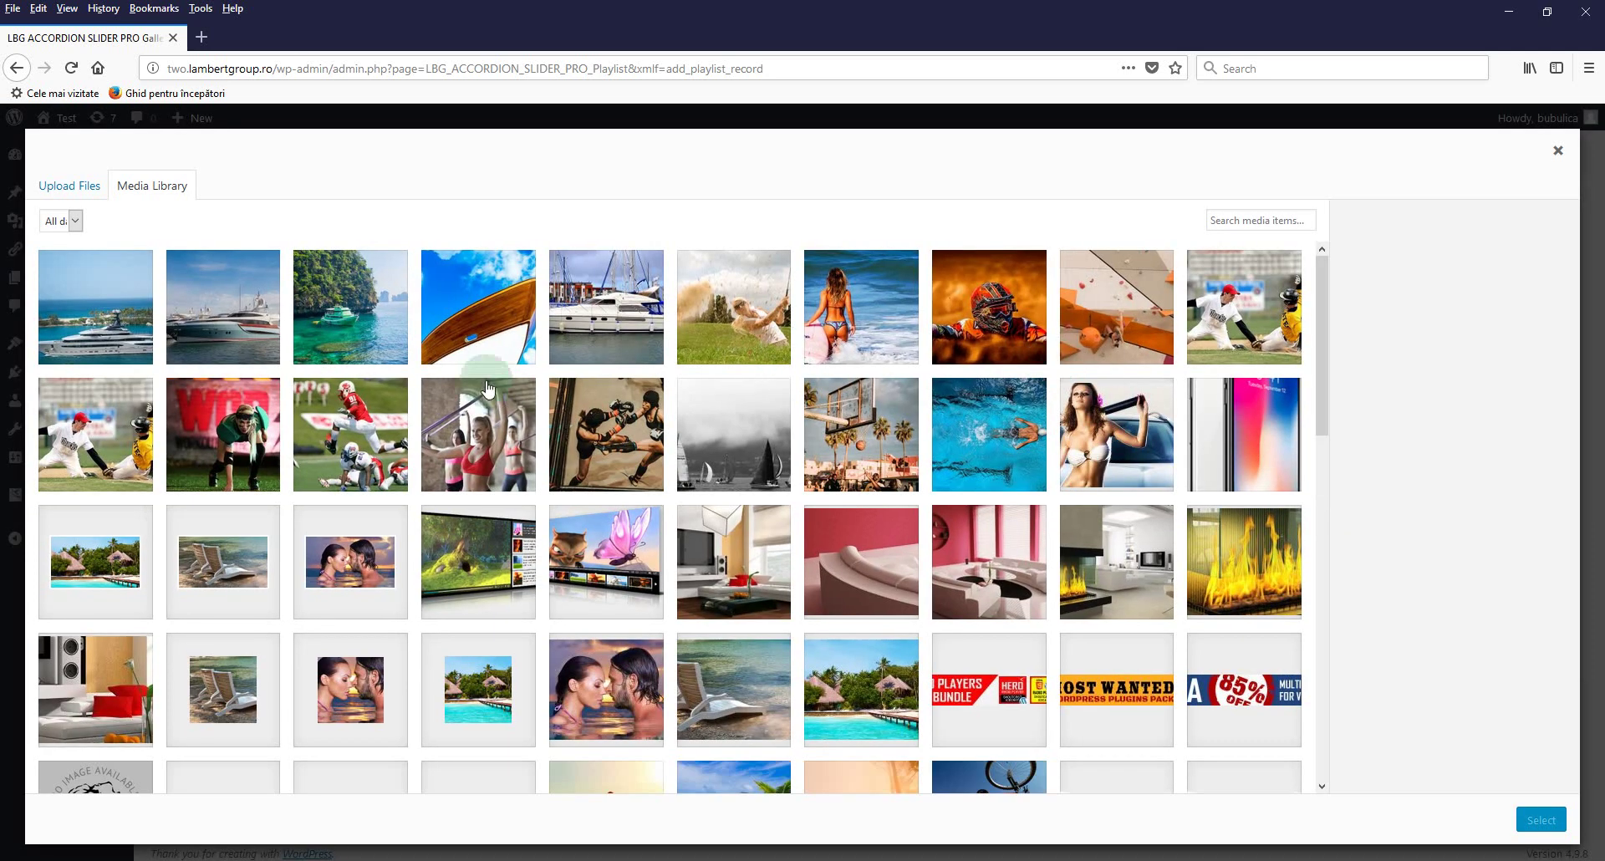
{"action": "left_click", "coordinate": [466, 299]}
{"action": "left_click", "coordinate": [1538, 817]}
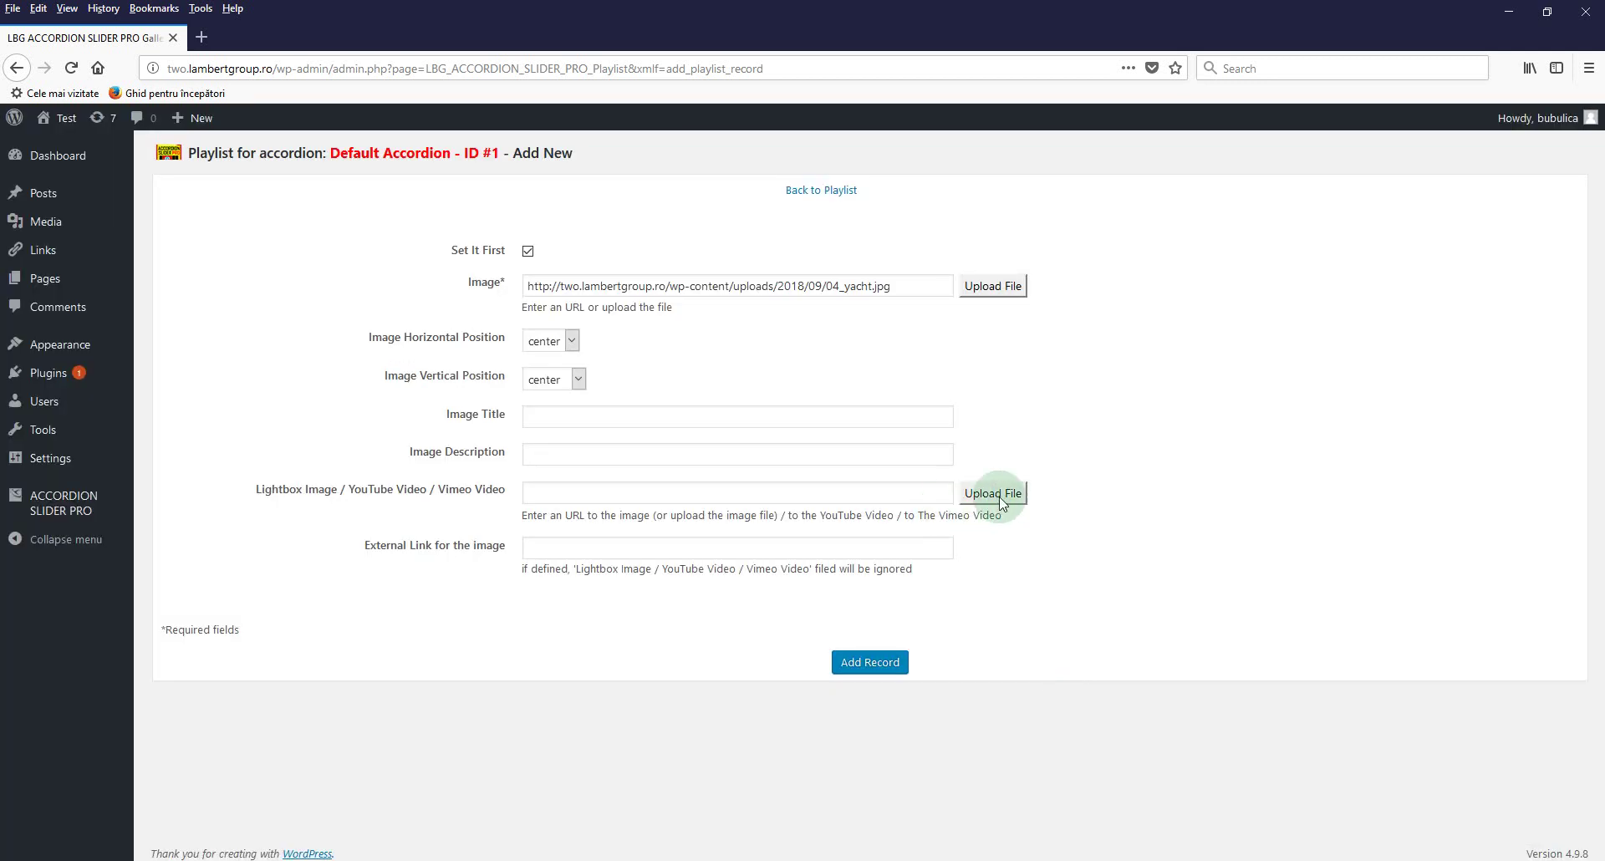
{"action": "left_click", "coordinate": [1013, 500]}
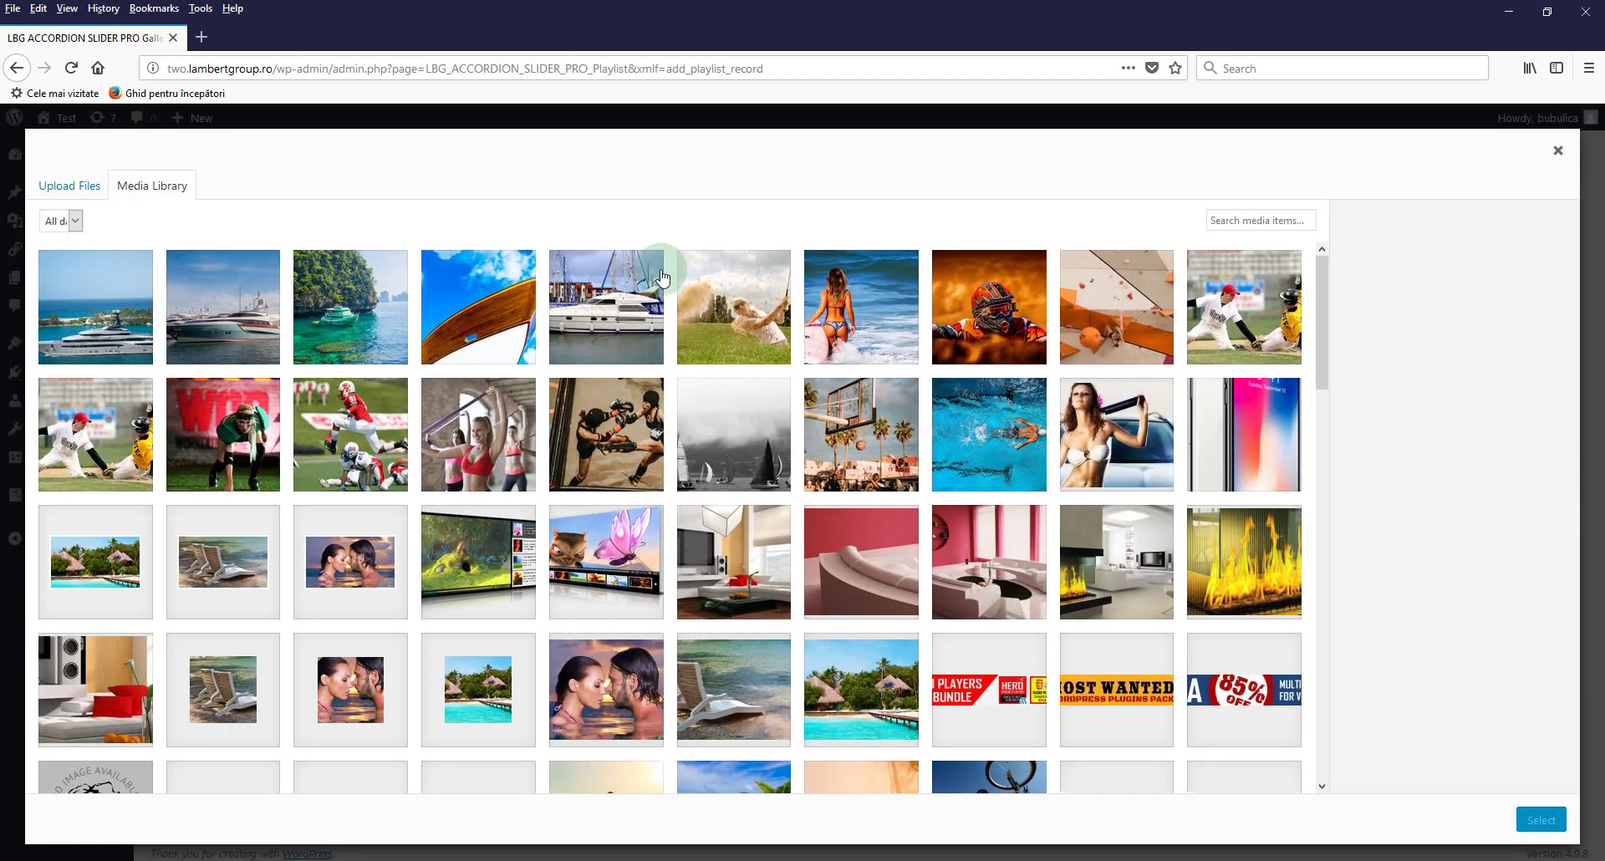
{"action": "left_click", "coordinate": [501, 303]}
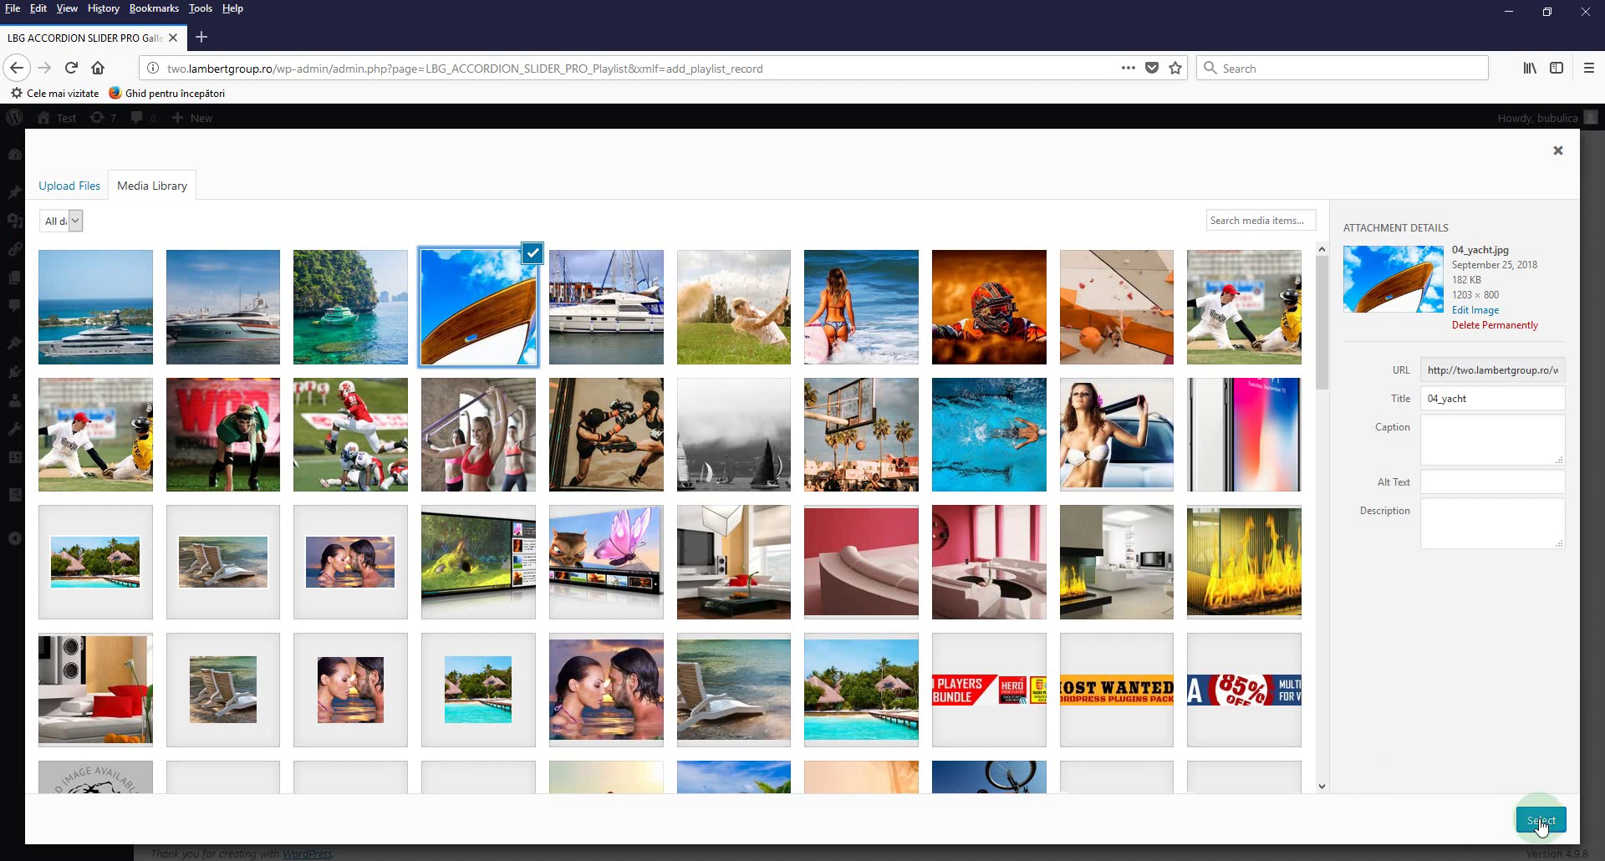
{"action": "left_click", "coordinate": [1541, 821]}
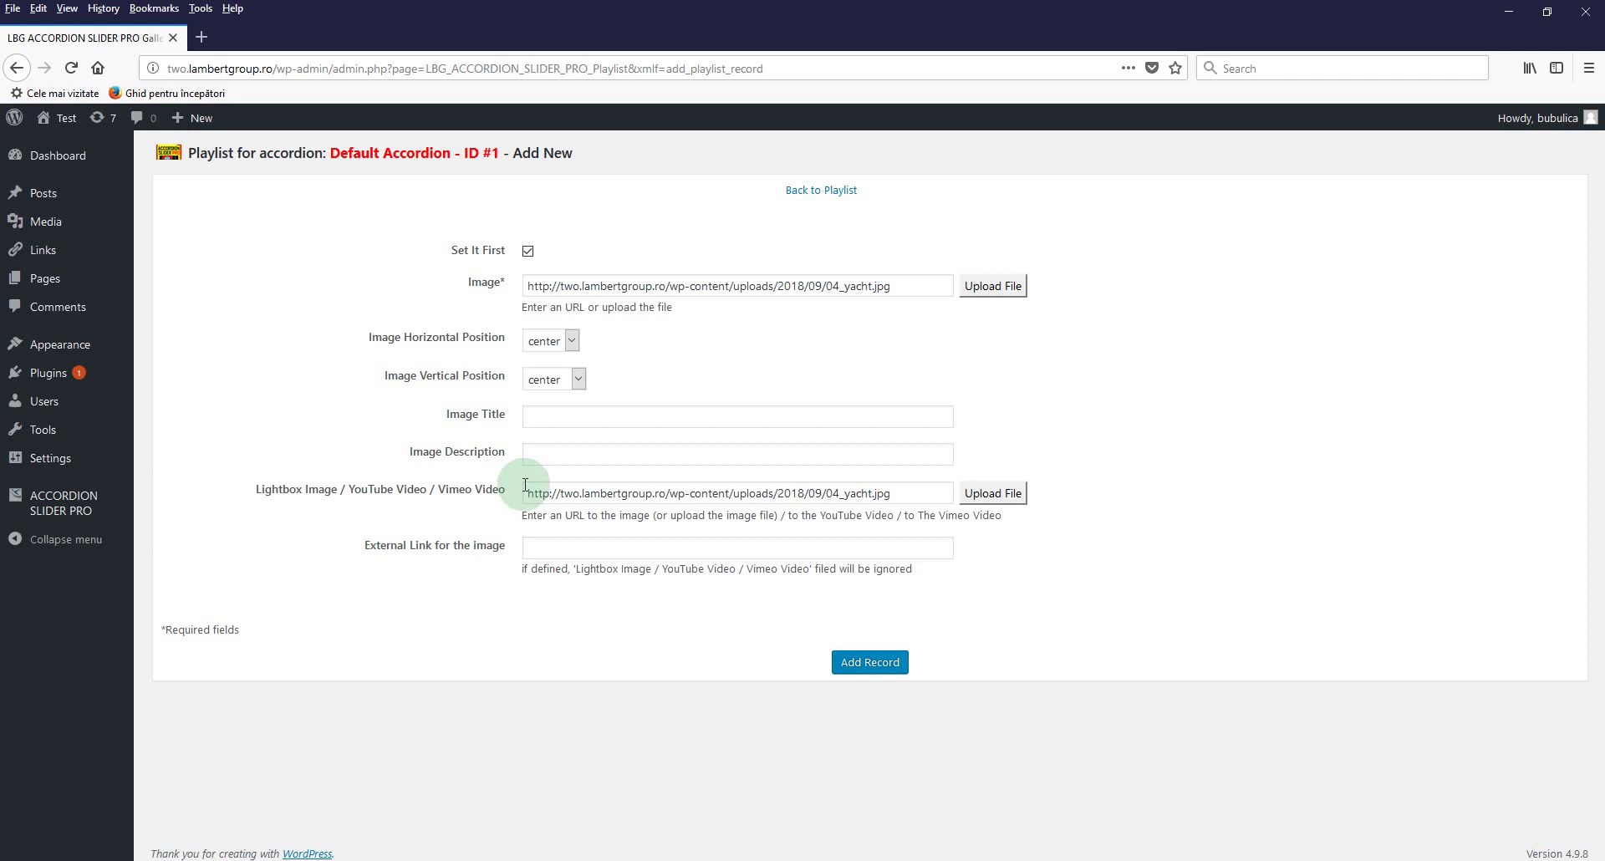
- Title the item 'Large Image Available', add the lightbox description, and save the record
{"action": "left_click", "coordinate": [568, 422]}
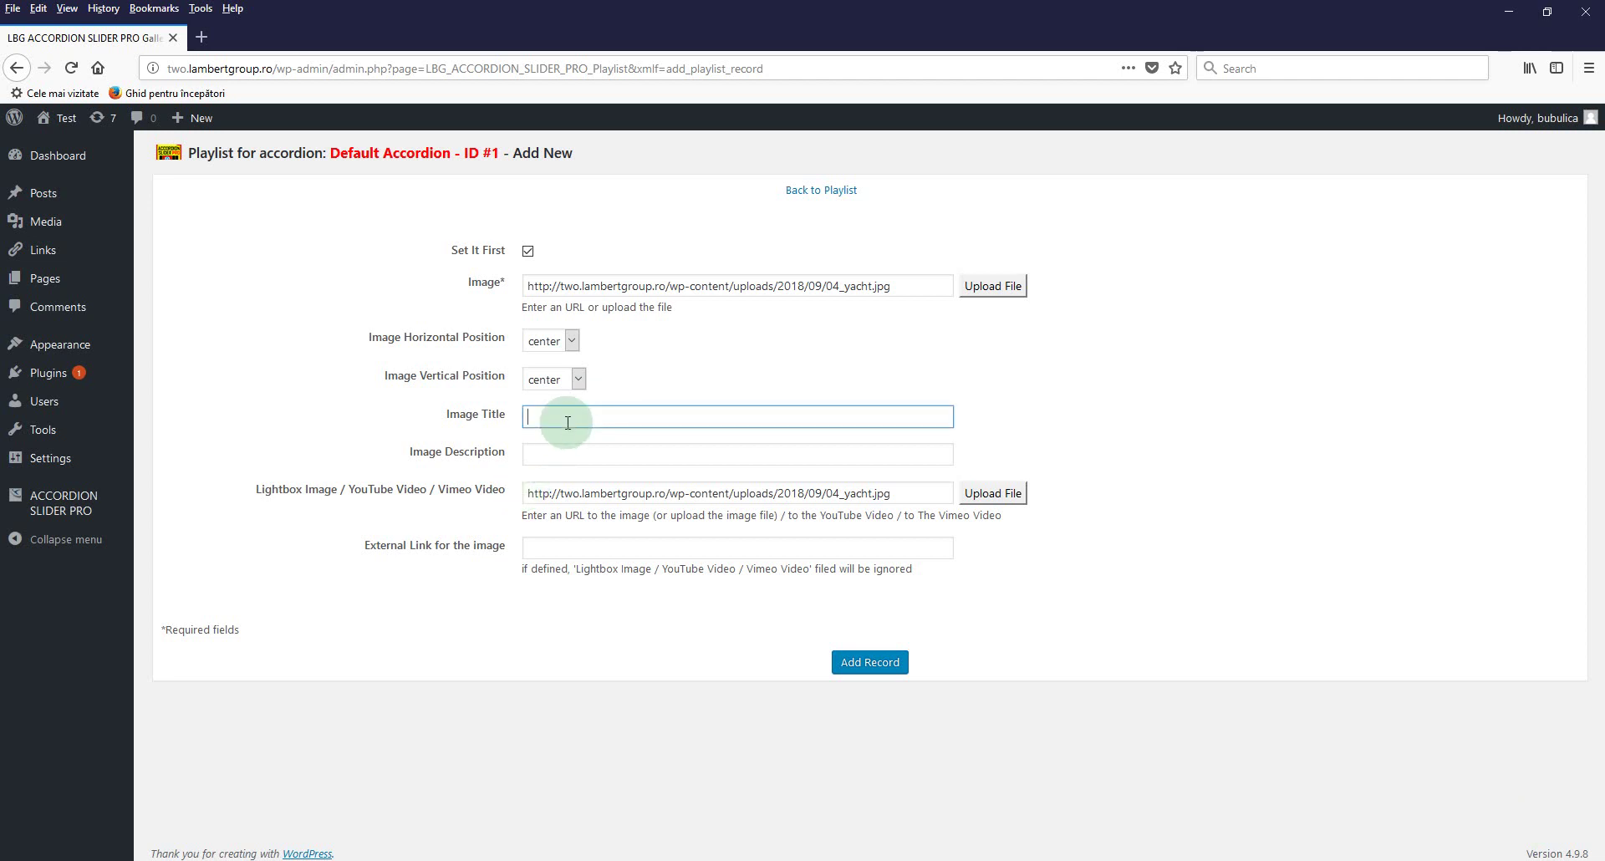
{"action": "type", "text": "Li"}
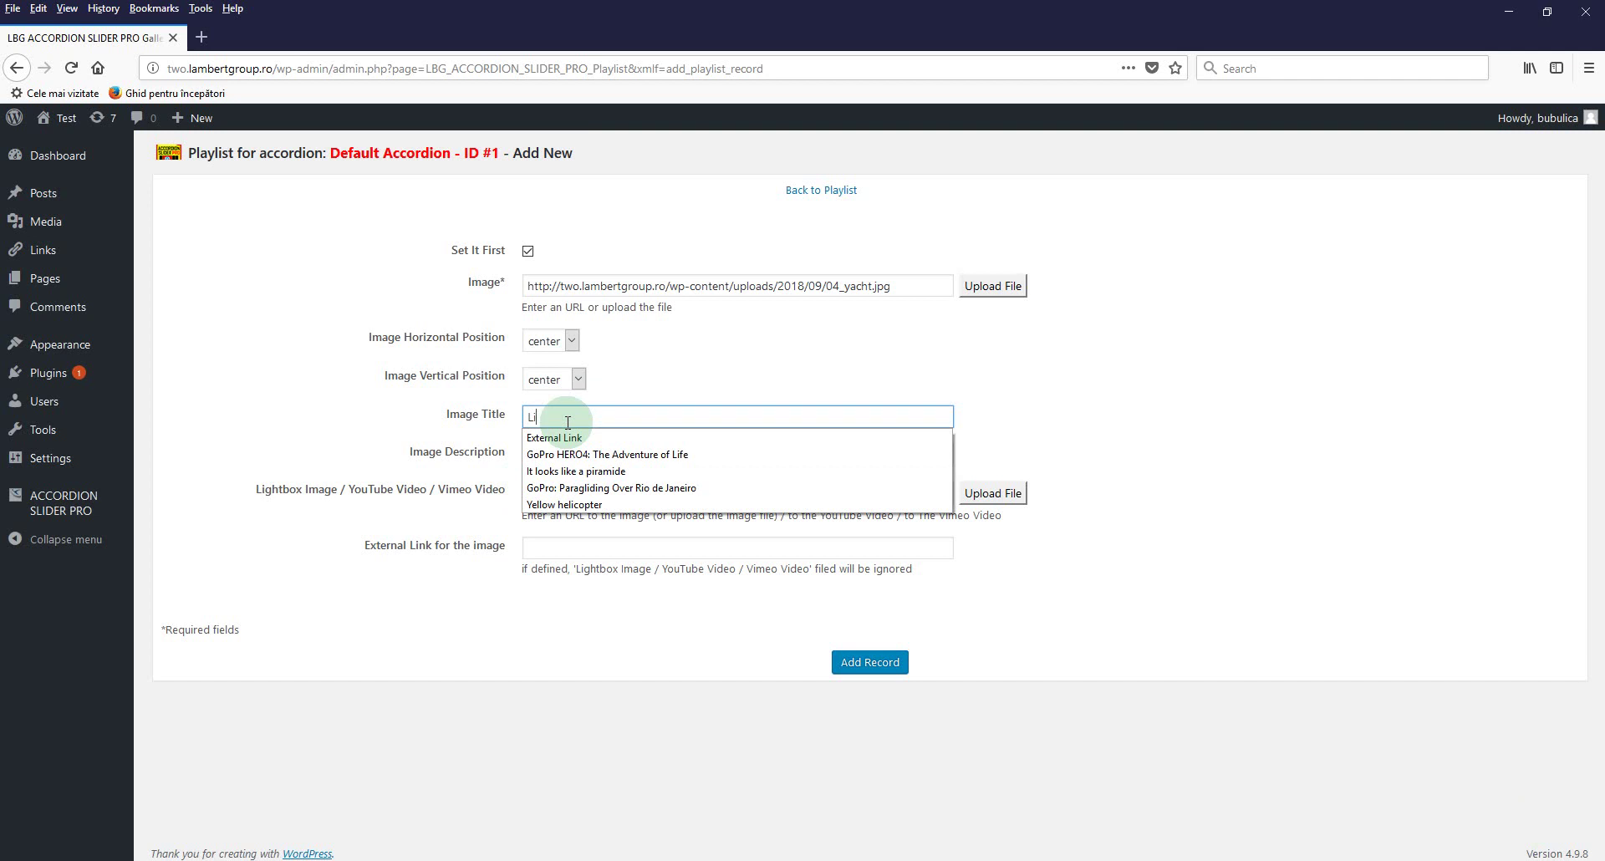
{"action": "key", "text": "BackSpace"}
{"action": "type", "text": "a"}
{"action": "left_click", "coordinate": [568, 437]}
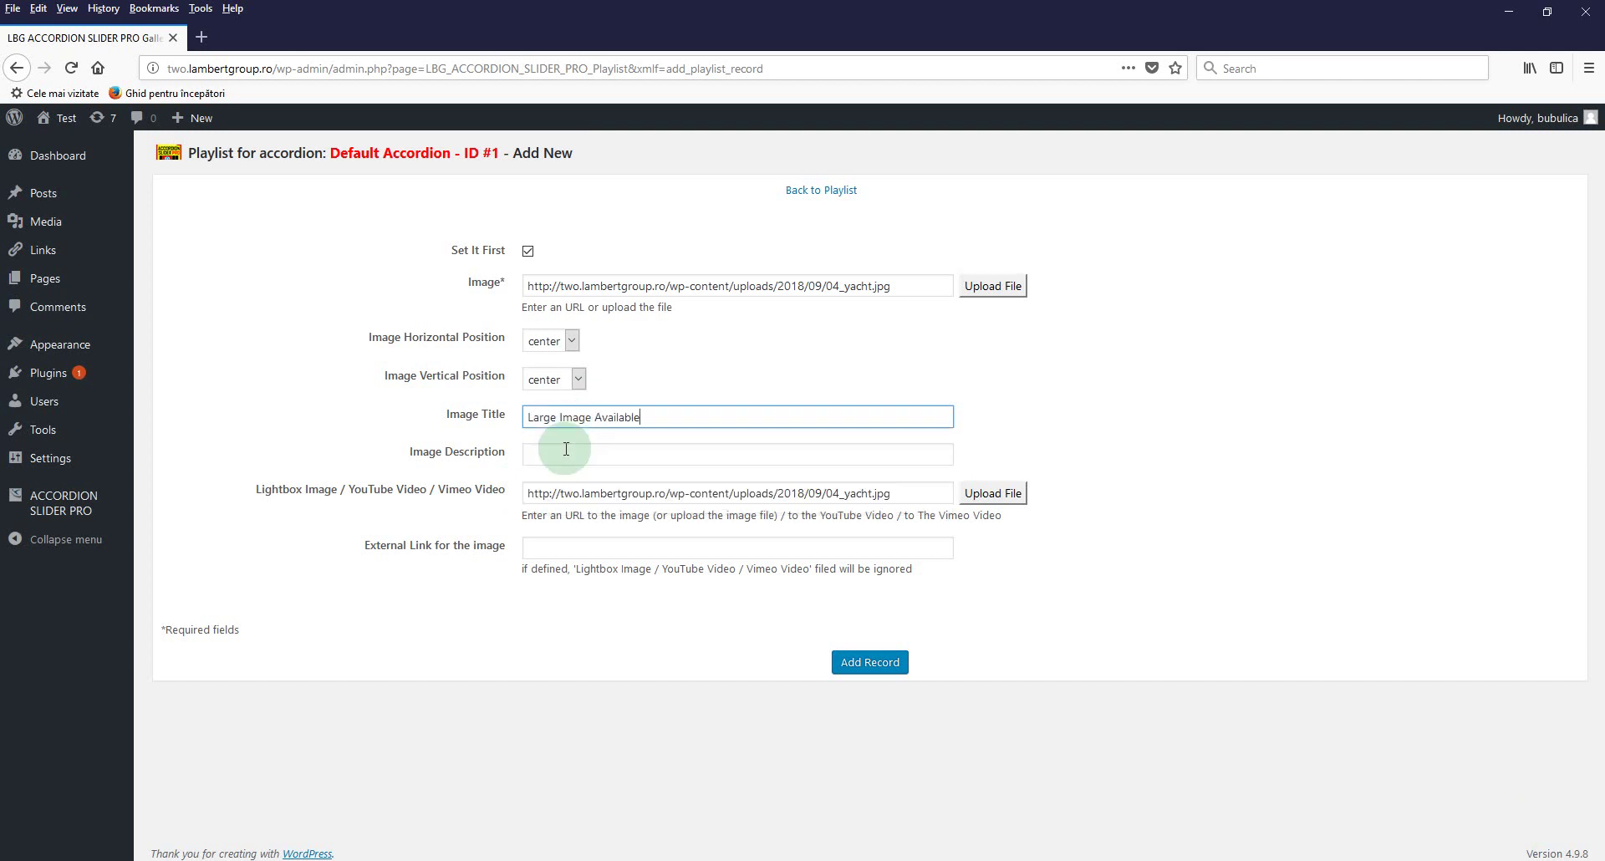
{"action": "left_click", "coordinate": [566, 449]}
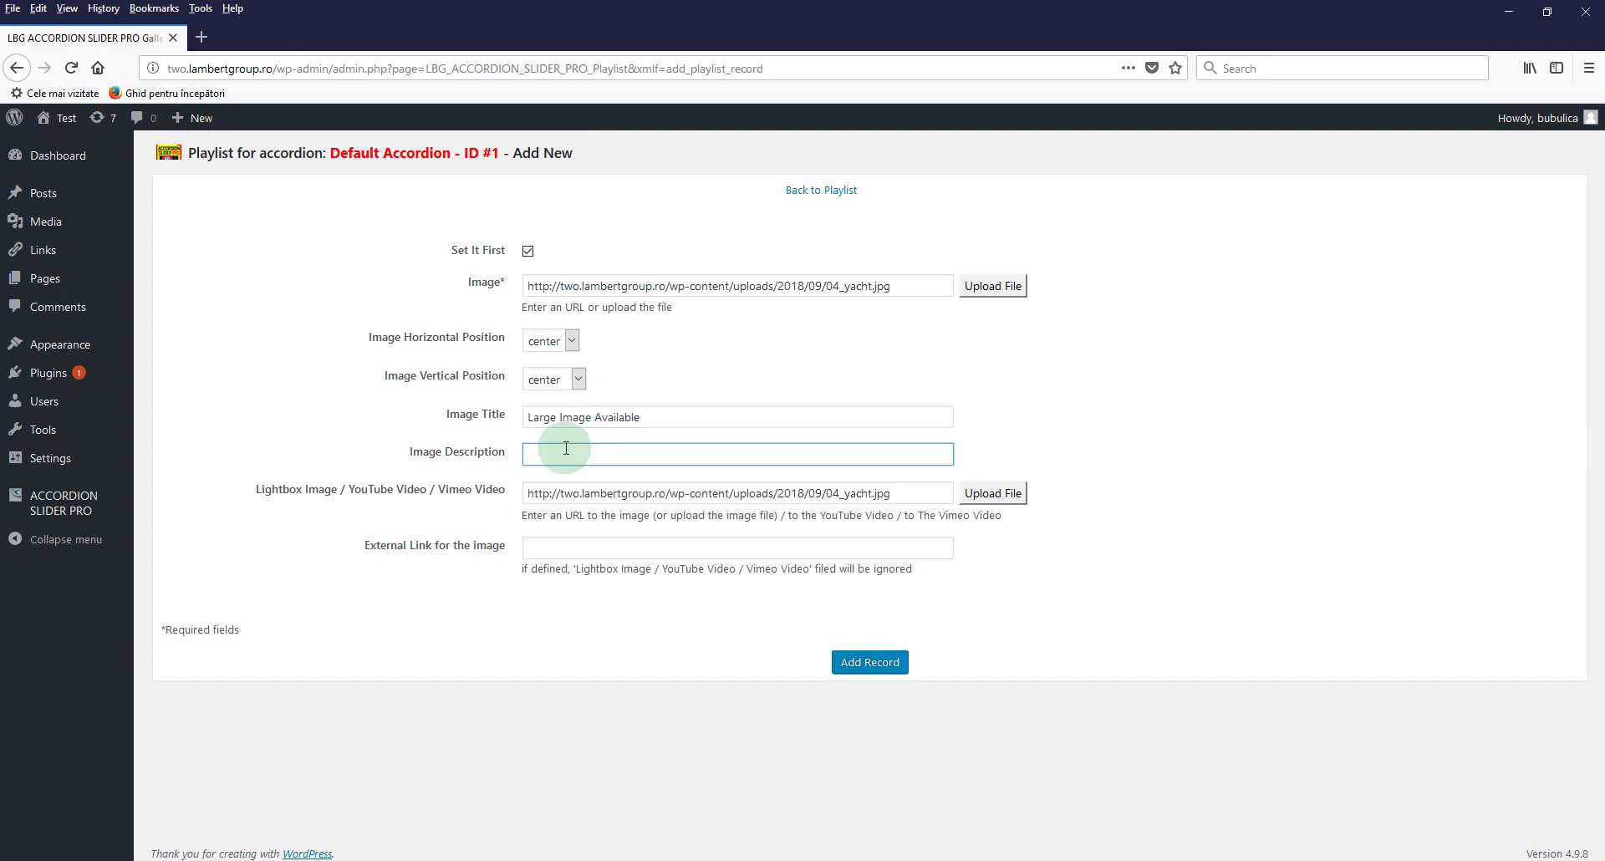
{"action": "type", "text": "La"}
{"action": "left_click", "coordinate": [656, 476]}
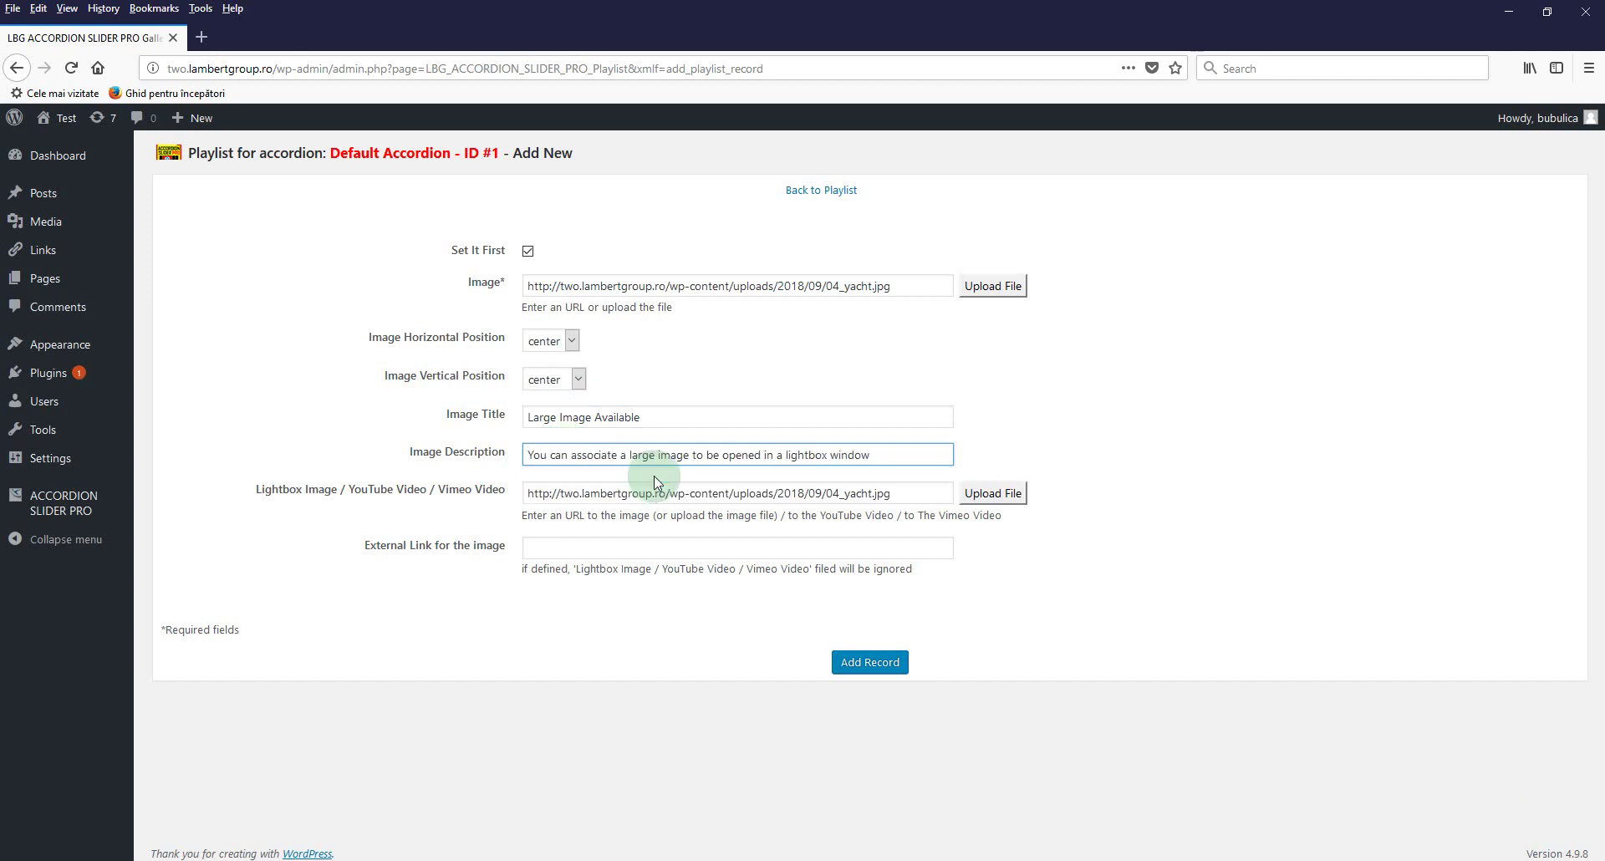
{"action": "left_click", "coordinate": [875, 664]}
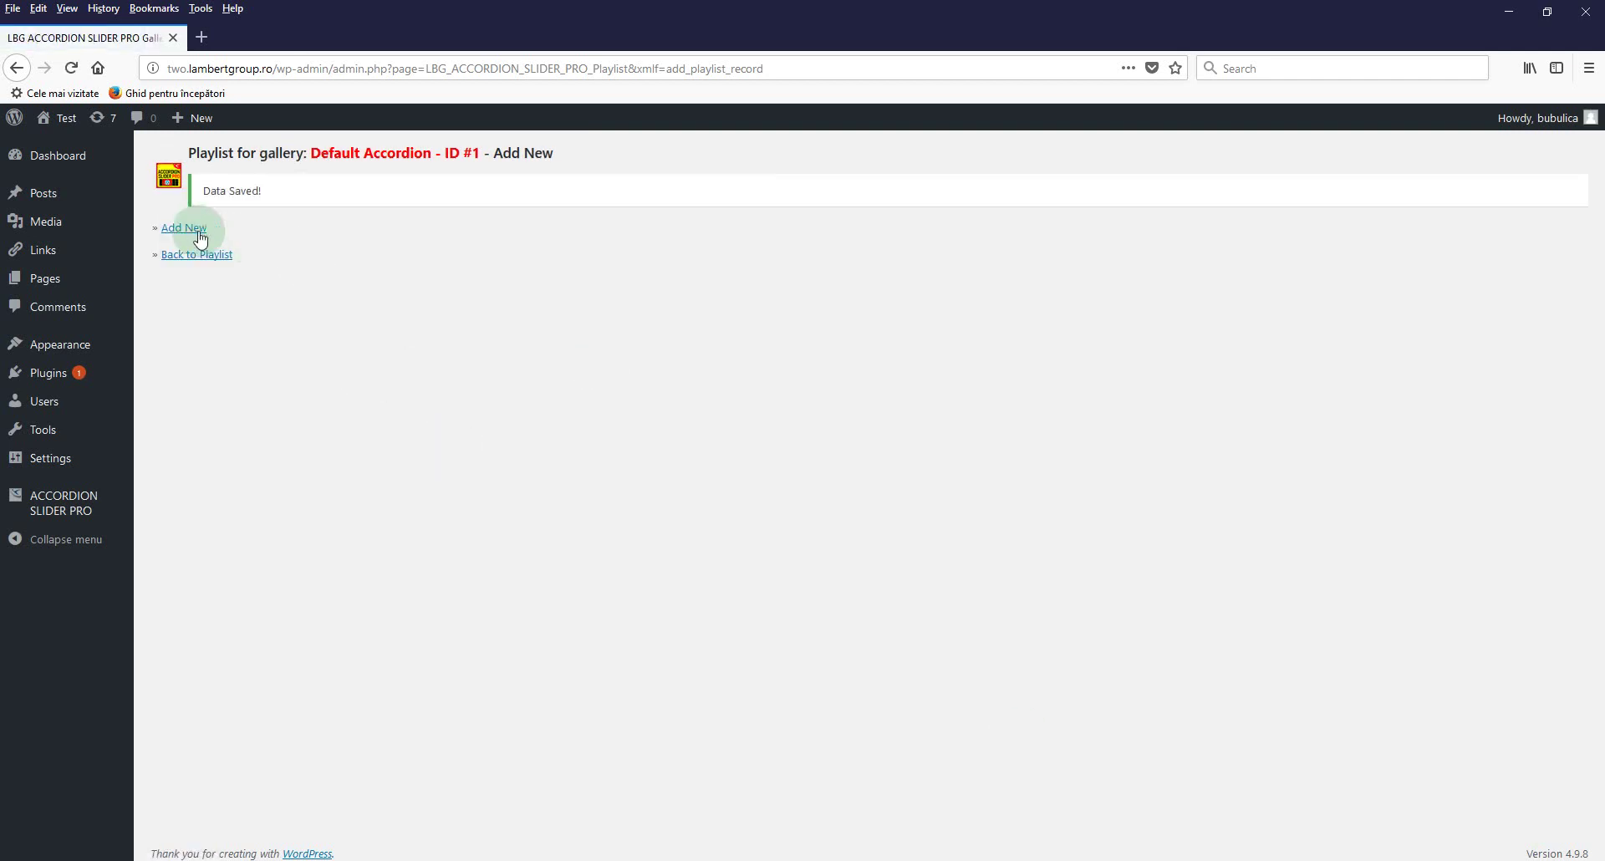
- Start a new playlist record using the 03_yacht image
{"action": "left_click", "coordinate": [187, 228]}
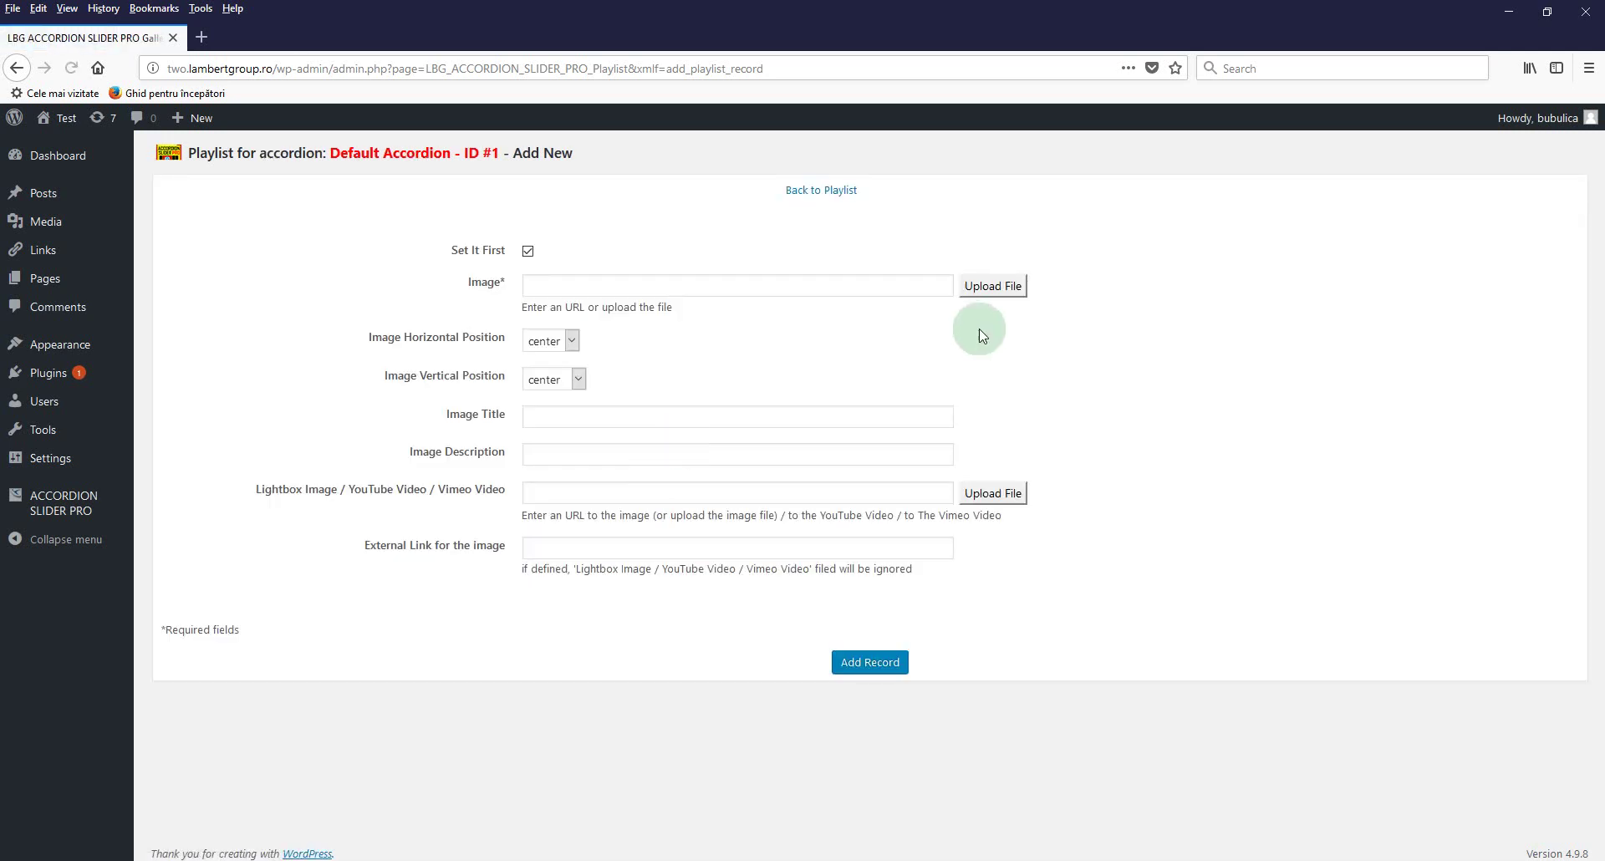
{"action": "left_click", "coordinate": [998, 289]}
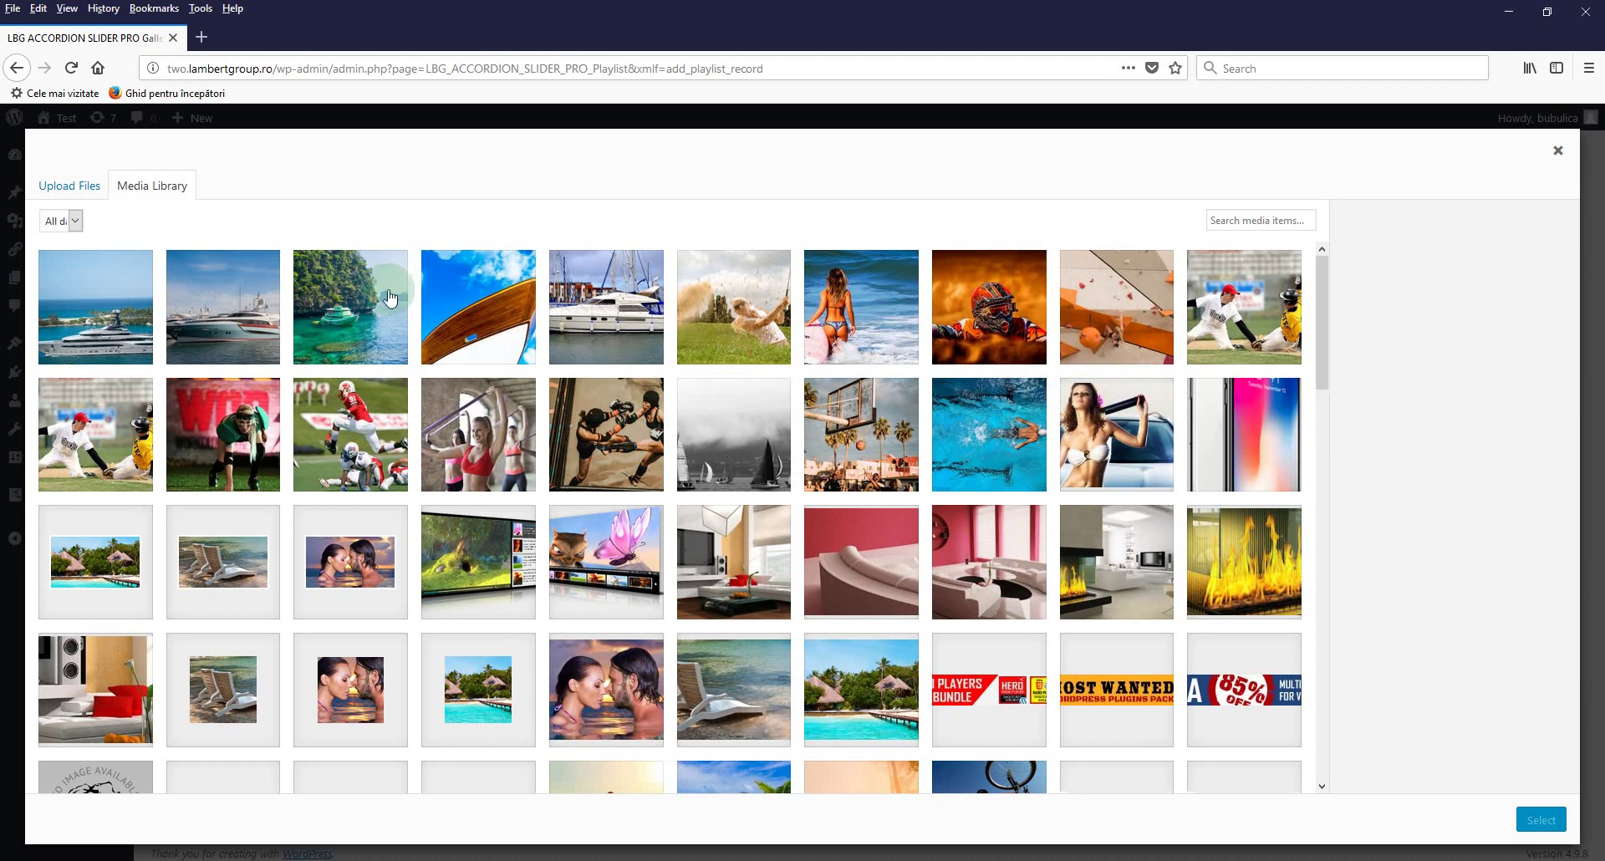
{"action": "left_click", "coordinate": [389, 297]}
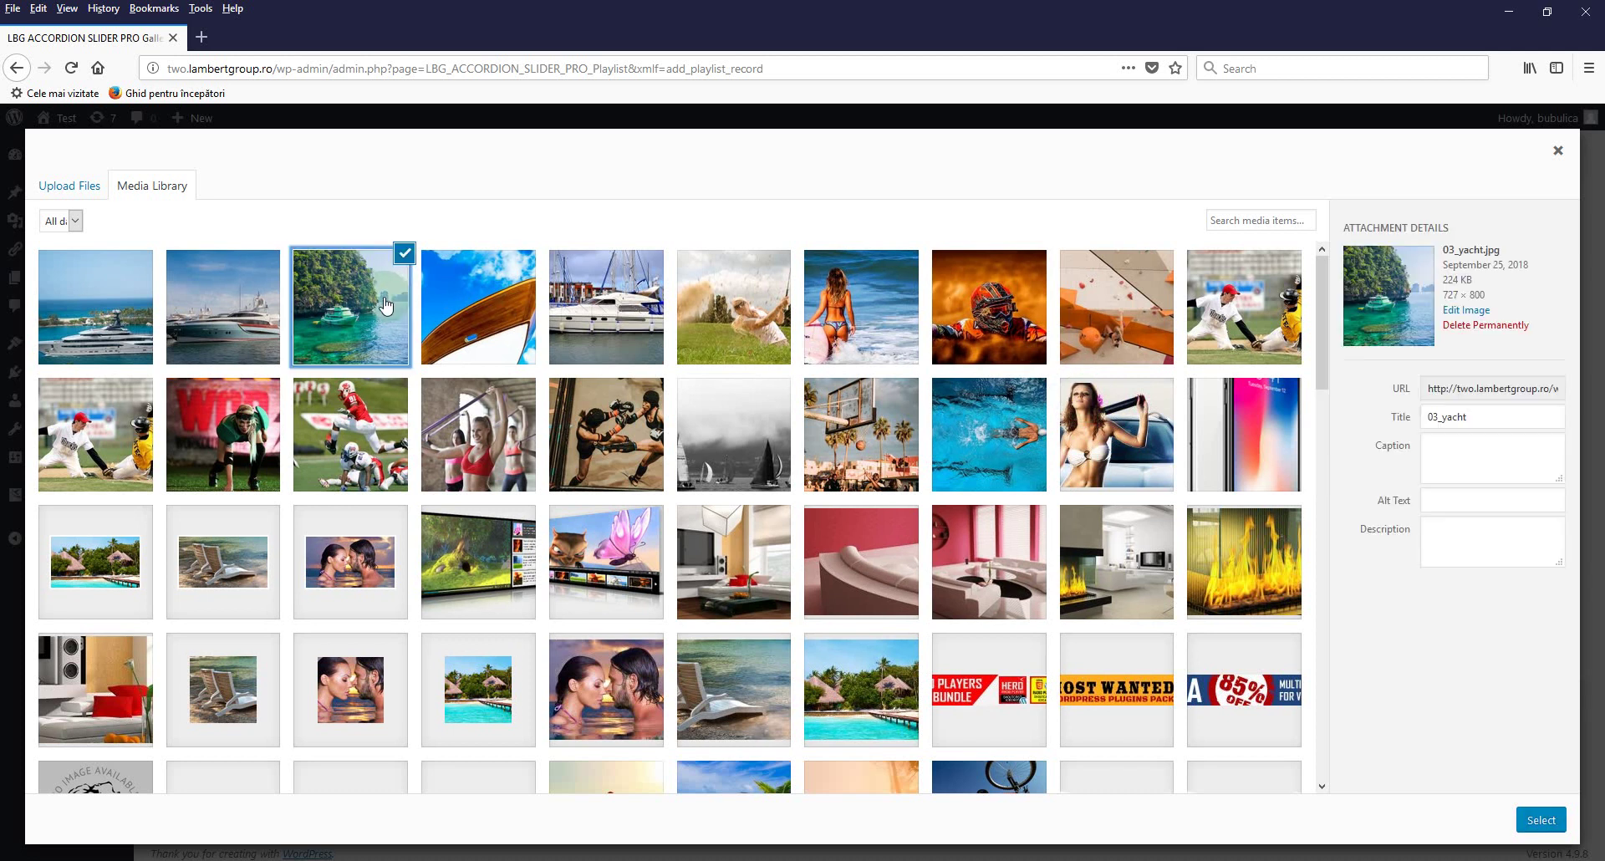
{"action": "left_click", "coordinate": [1541, 820]}
- Enter title 'YouTUBE Video', description 'This is a YouTube video' and the YouTube link, then save
{"action": "left_click", "coordinate": [641, 424]}
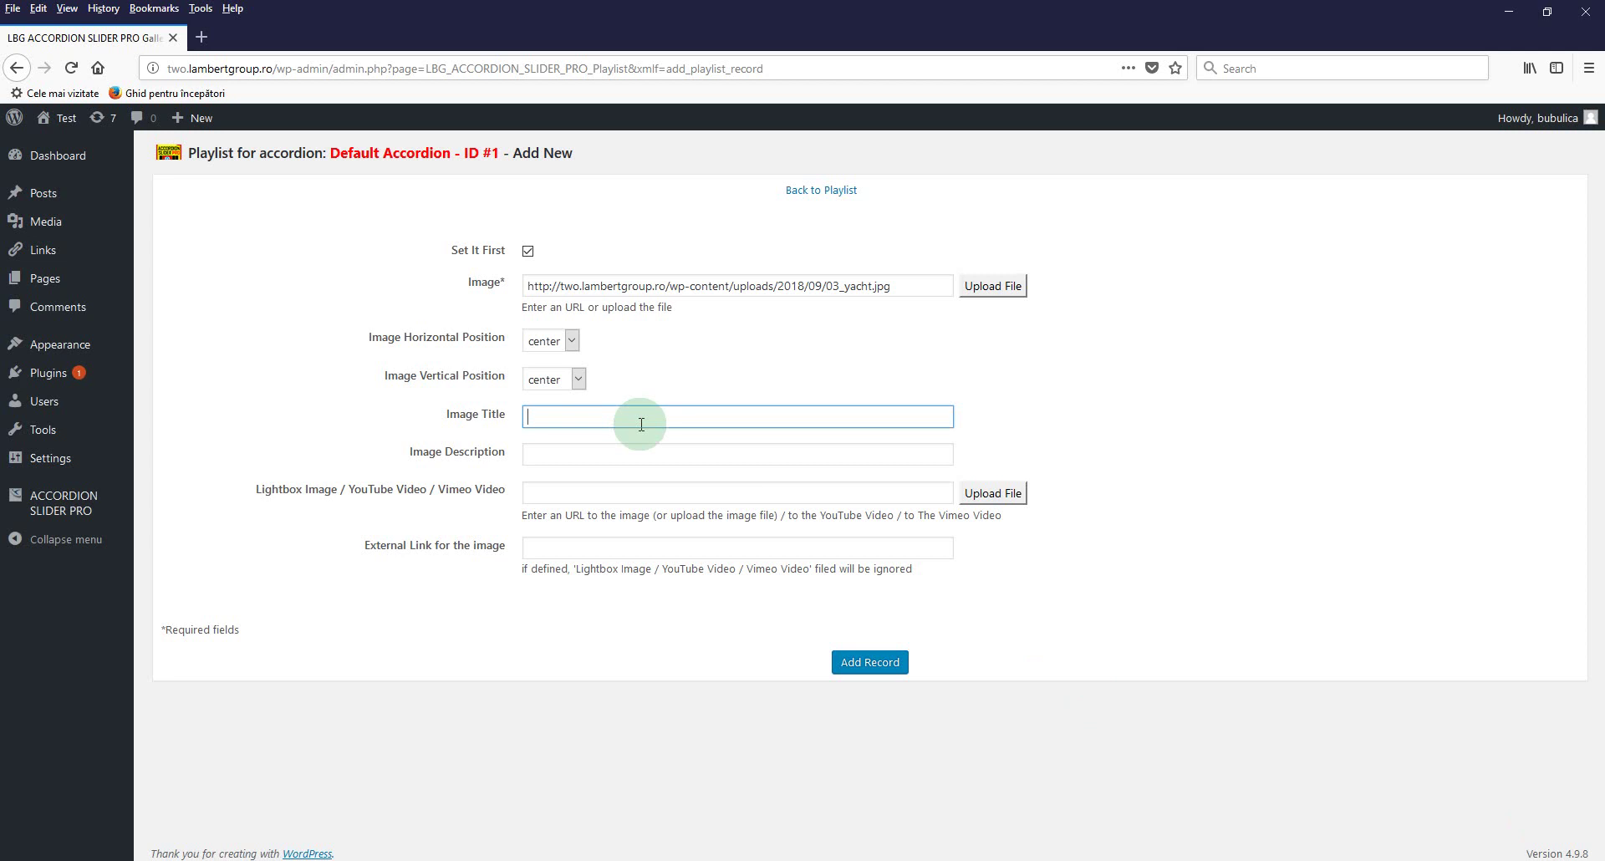
{"action": "left_click", "coordinate": [641, 424]}
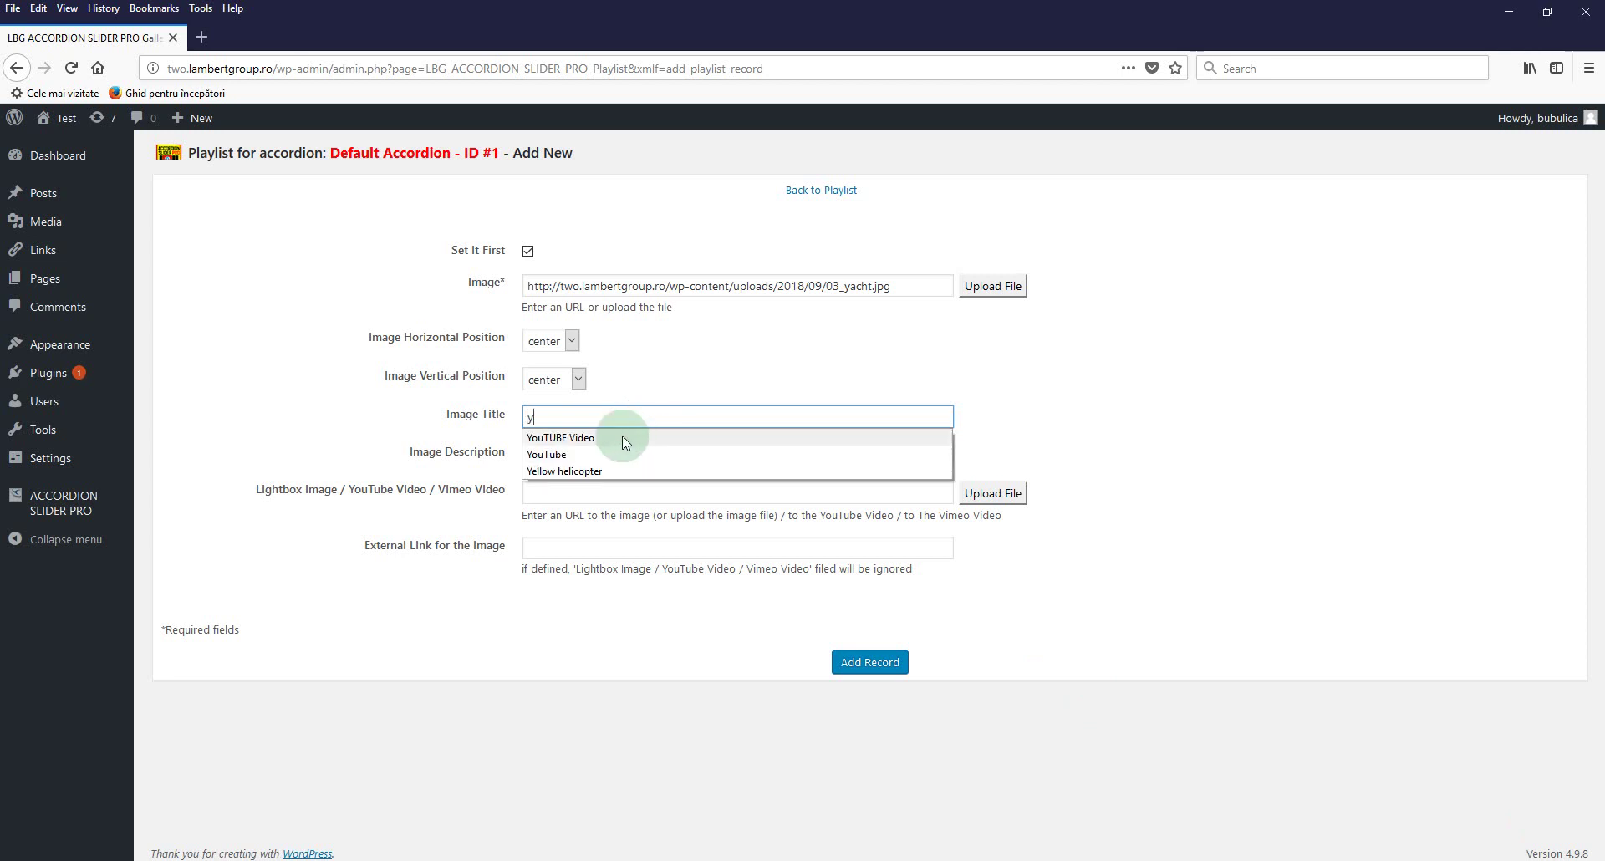
{"action": "left_click", "coordinate": [622, 435]}
{"action": "left_click", "coordinate": [610, 452]}
{"action": "type", "text": "t"}
{"action": "left_click", "coordinate": [619, 489]}
{"action": "left_click", "coordinate": [811, 494]}
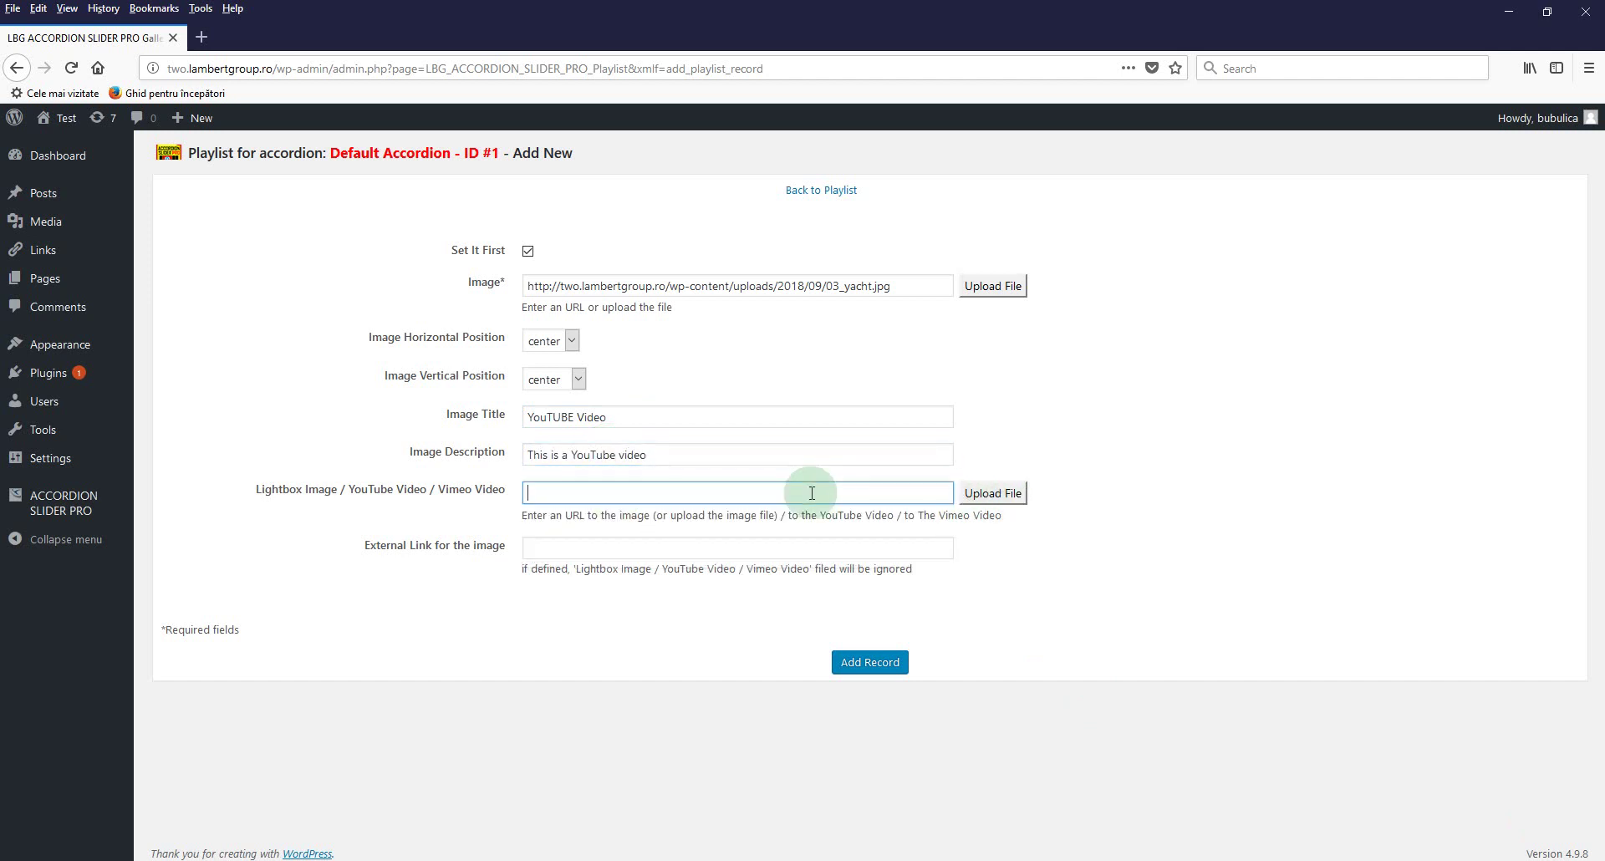
{"action": "type", "text": "ht"}
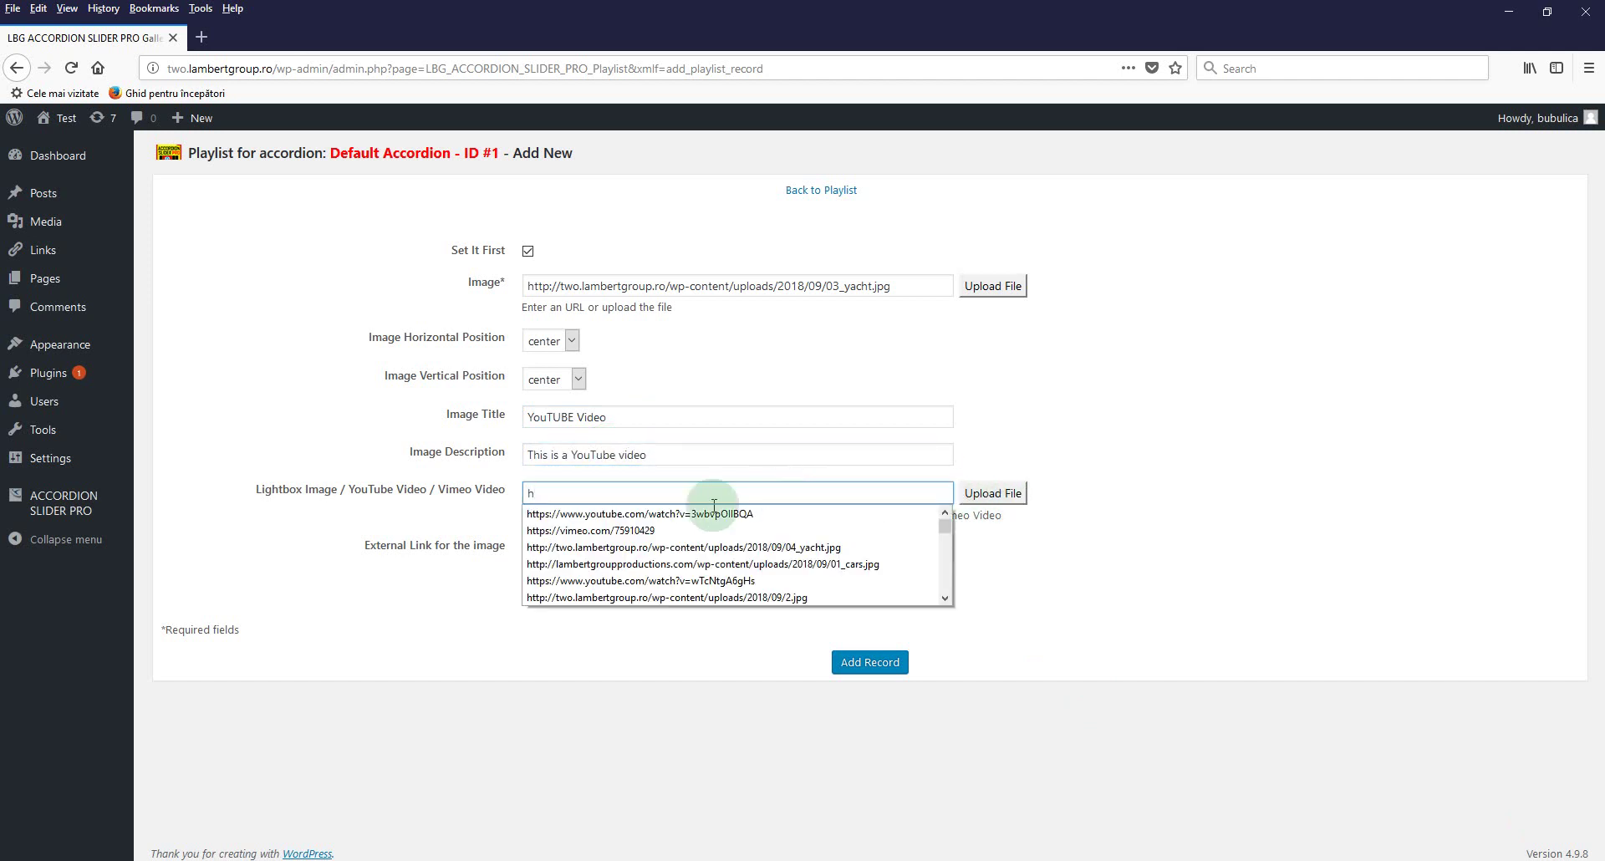
{"action": "left_click", "coordinate": [682, 512]}
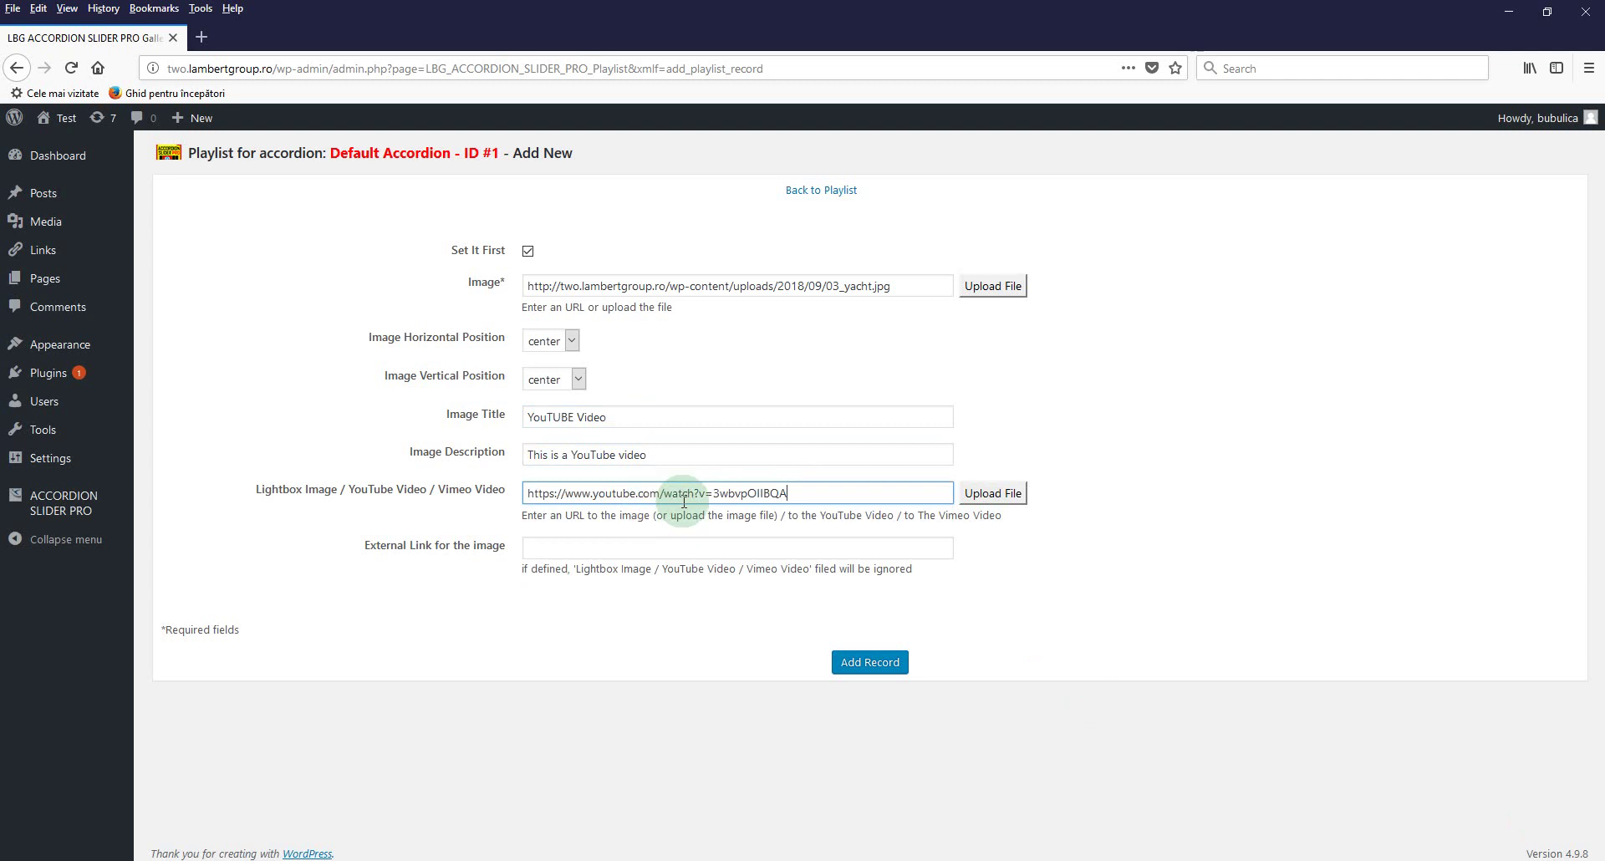
{"action": "left_click", "coordinate": [895, 663]}
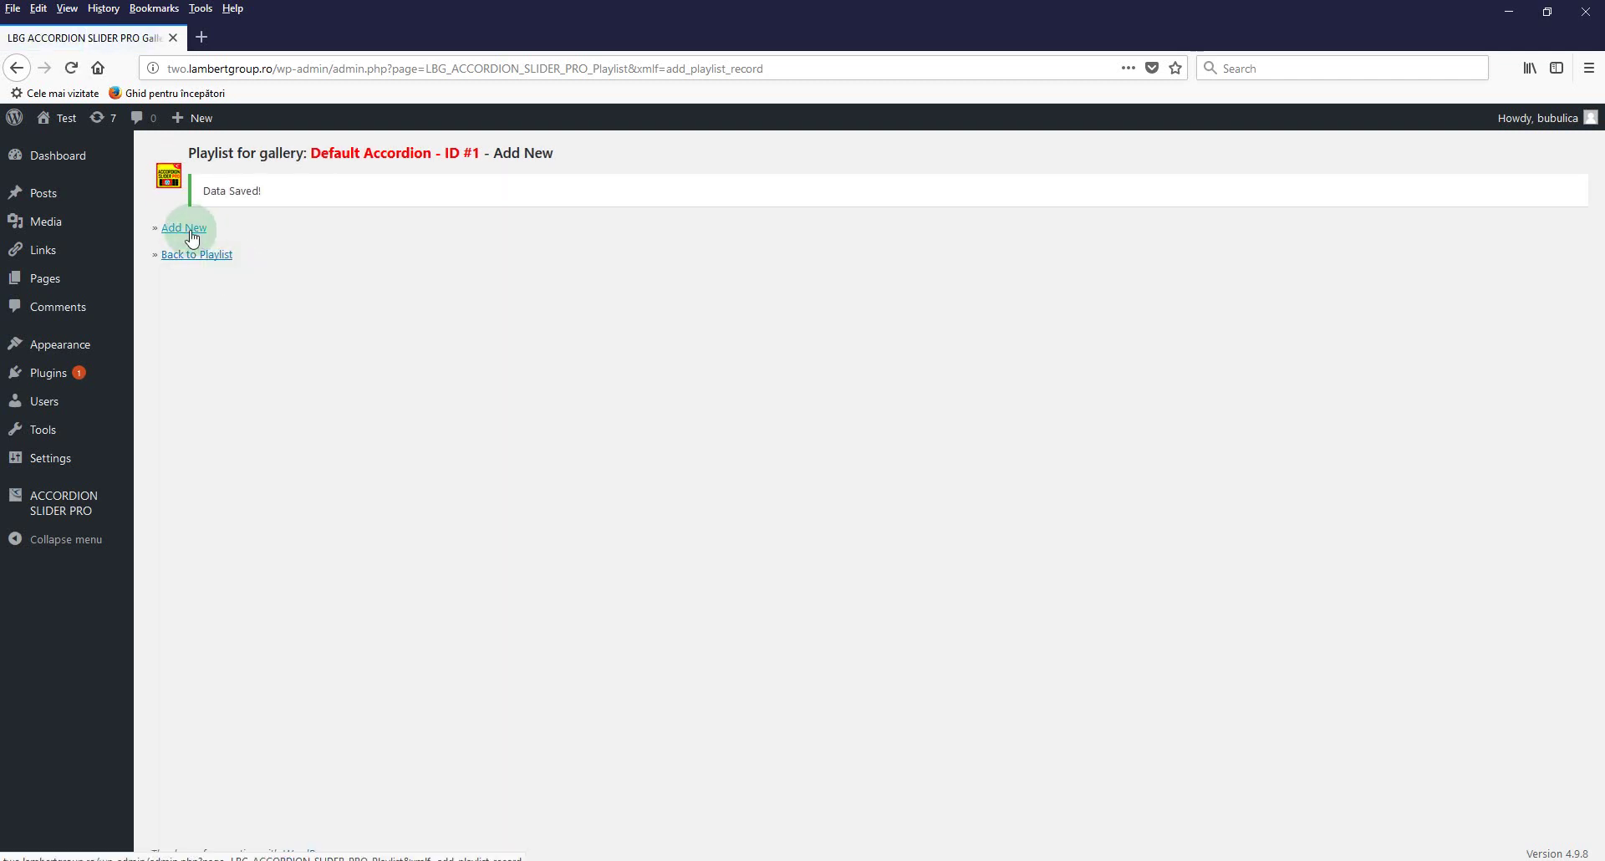
- Start a new playlist record using the 02_yacht image
{"action": "left_click", "coordinate": [186, 228]}
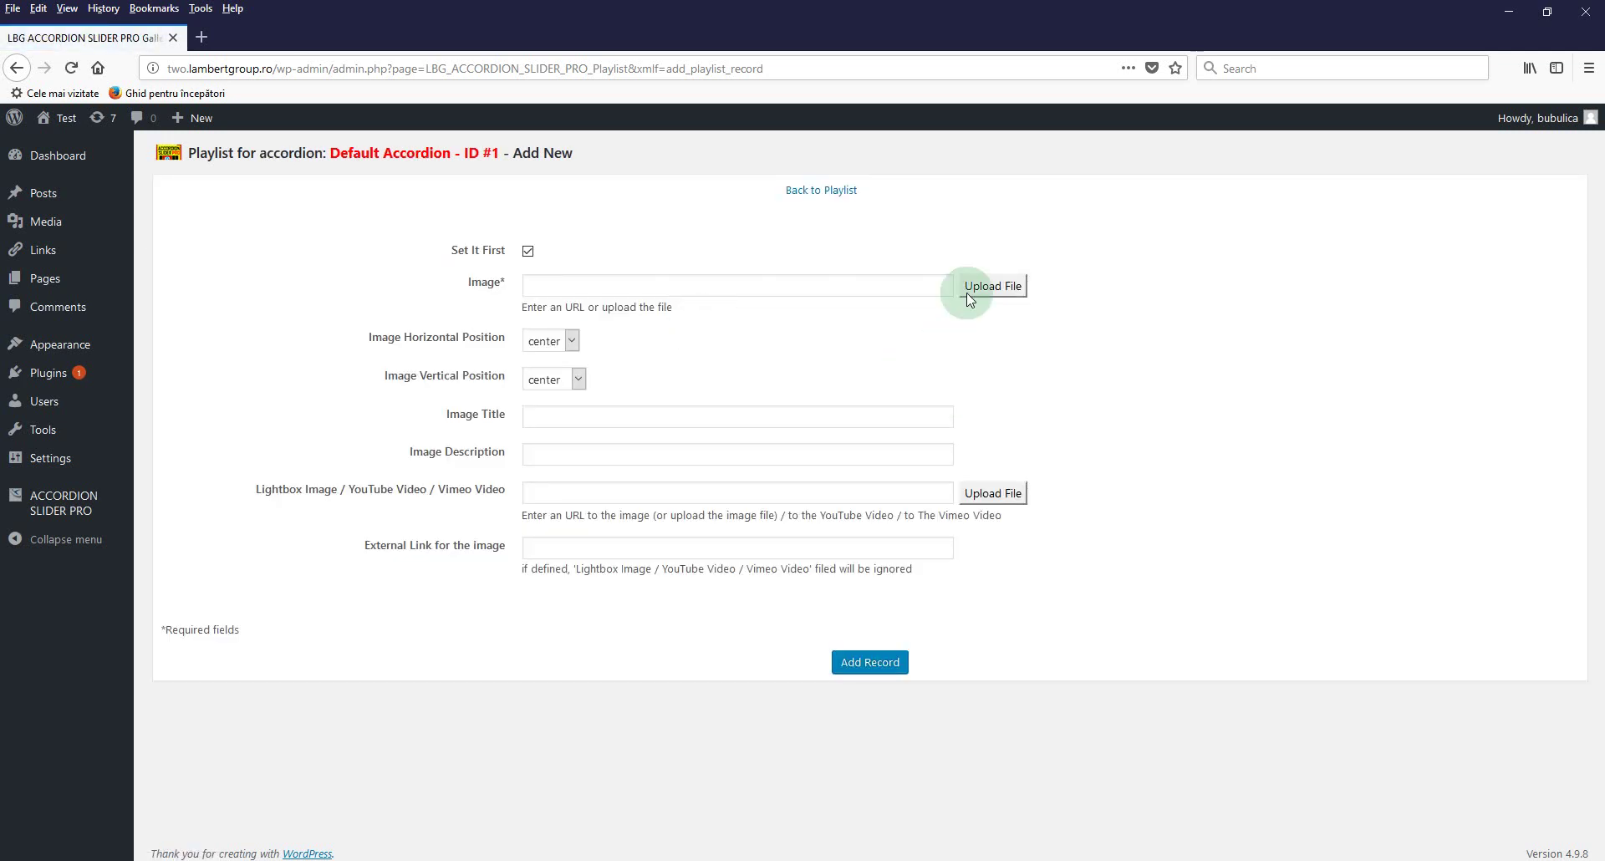
{"action": "left_click", "coordinate": [994, 286]}
{"action": "left_click", "coordinate": [224, 309]}
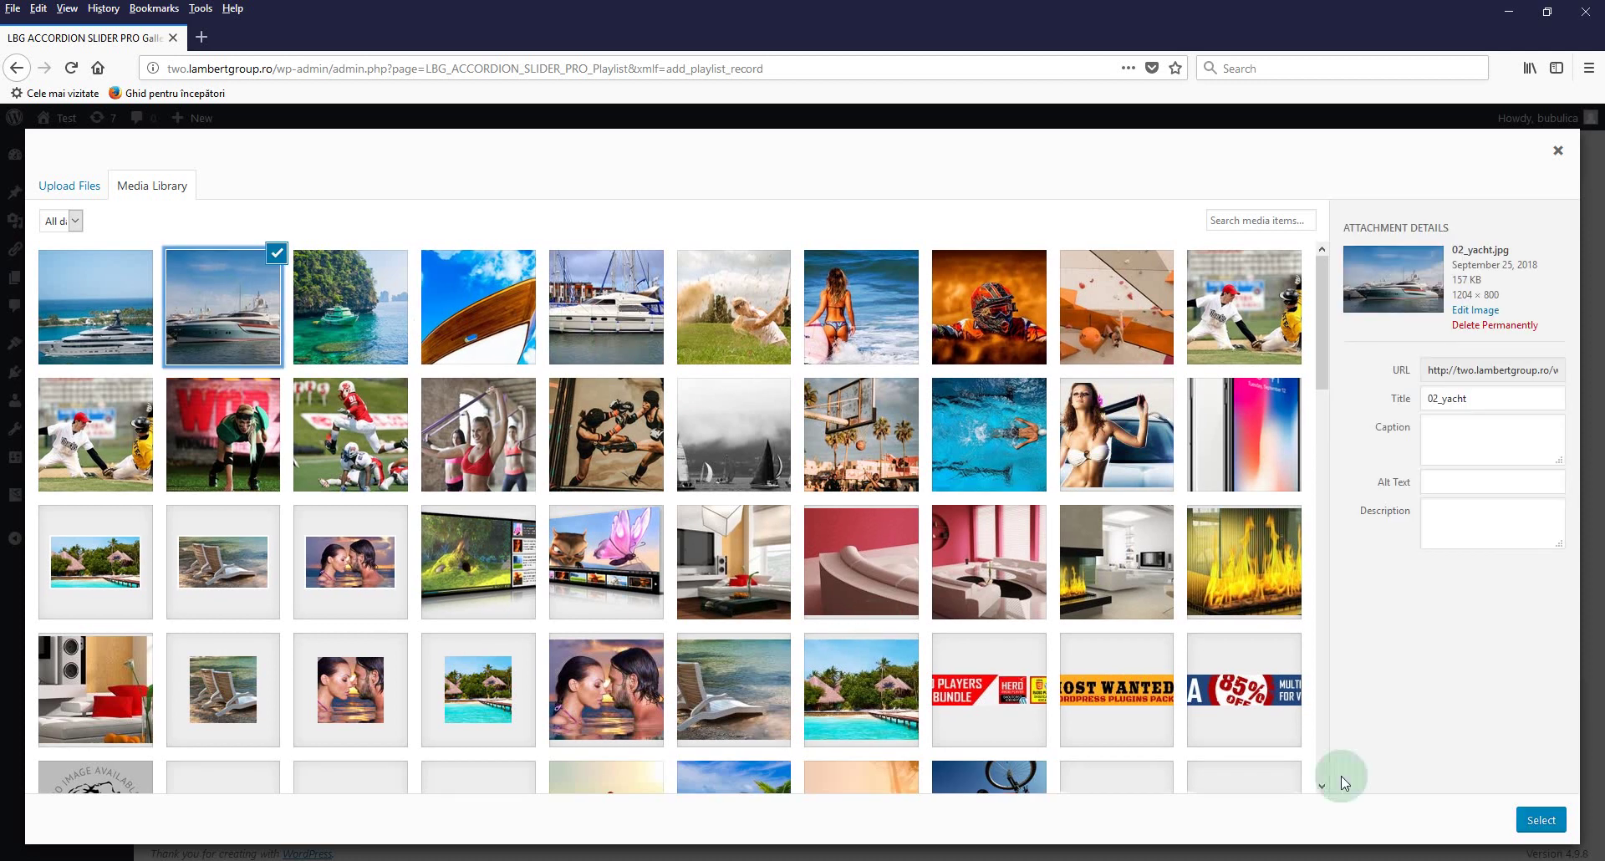
{"action": "left_click", "coordinate": [1541, 818]}
- Enter title 'VIMEO Video', description 'This is a Vimeo video' and the Vimeo link, then save
{"action": "left_click", "coordinate": [559, 416]}
{"action": "type", "text": "V"}
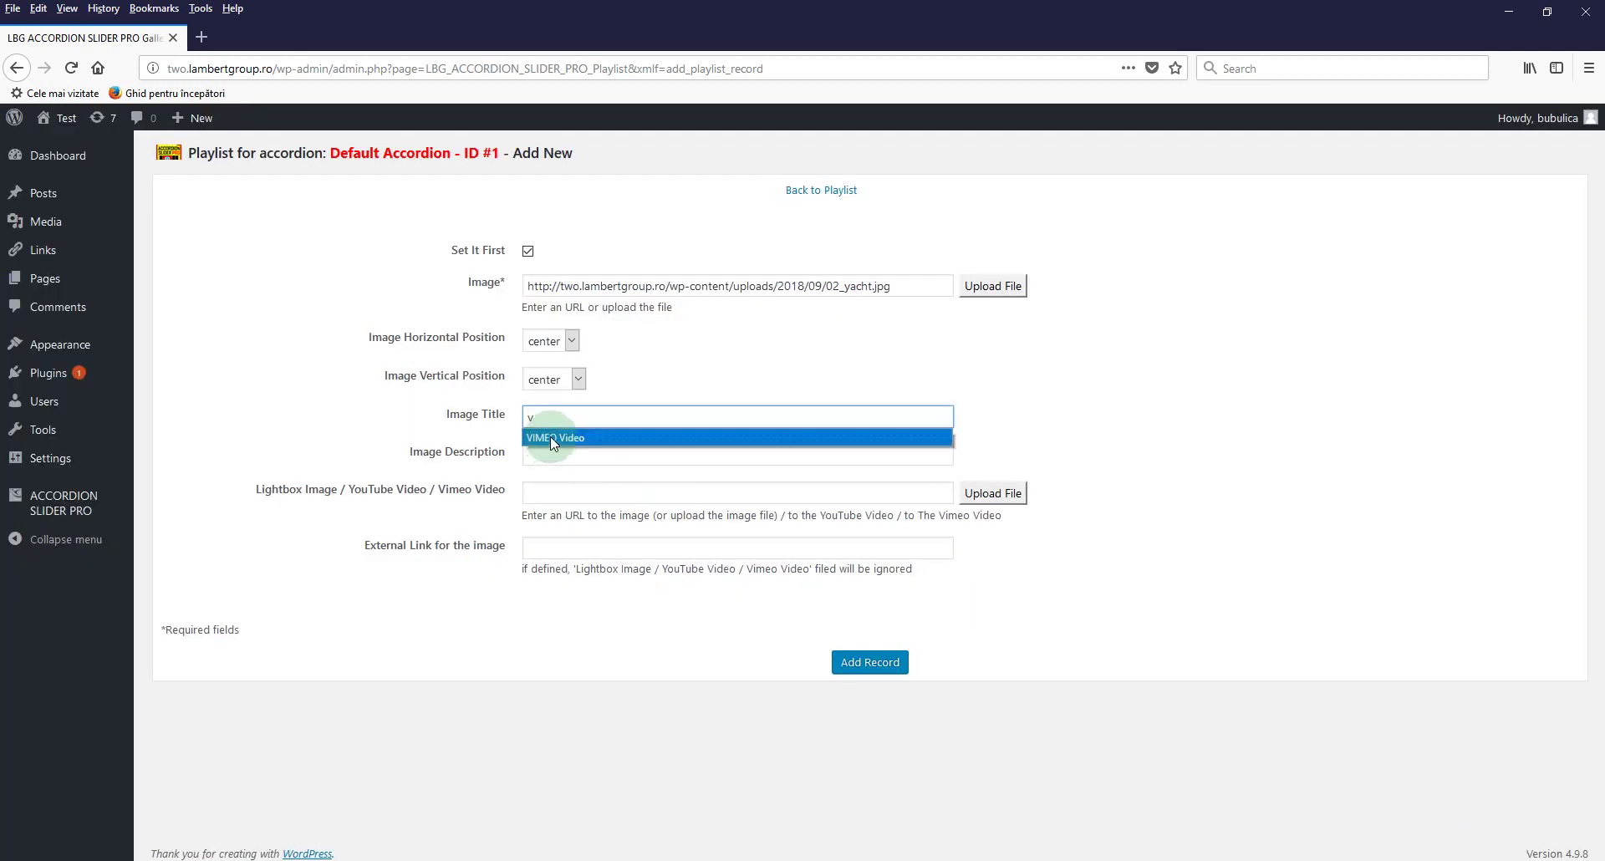
{"action": "left_click", "coordinate": [552, 438]}
{"action": "left_click", "coordinate": [552, 455]}
{"action": "type", "text": "T"}
{"action": "left_click", "coordinate": [568, 470]}
{"action": "left_click", "coordinate": [748, 494]}
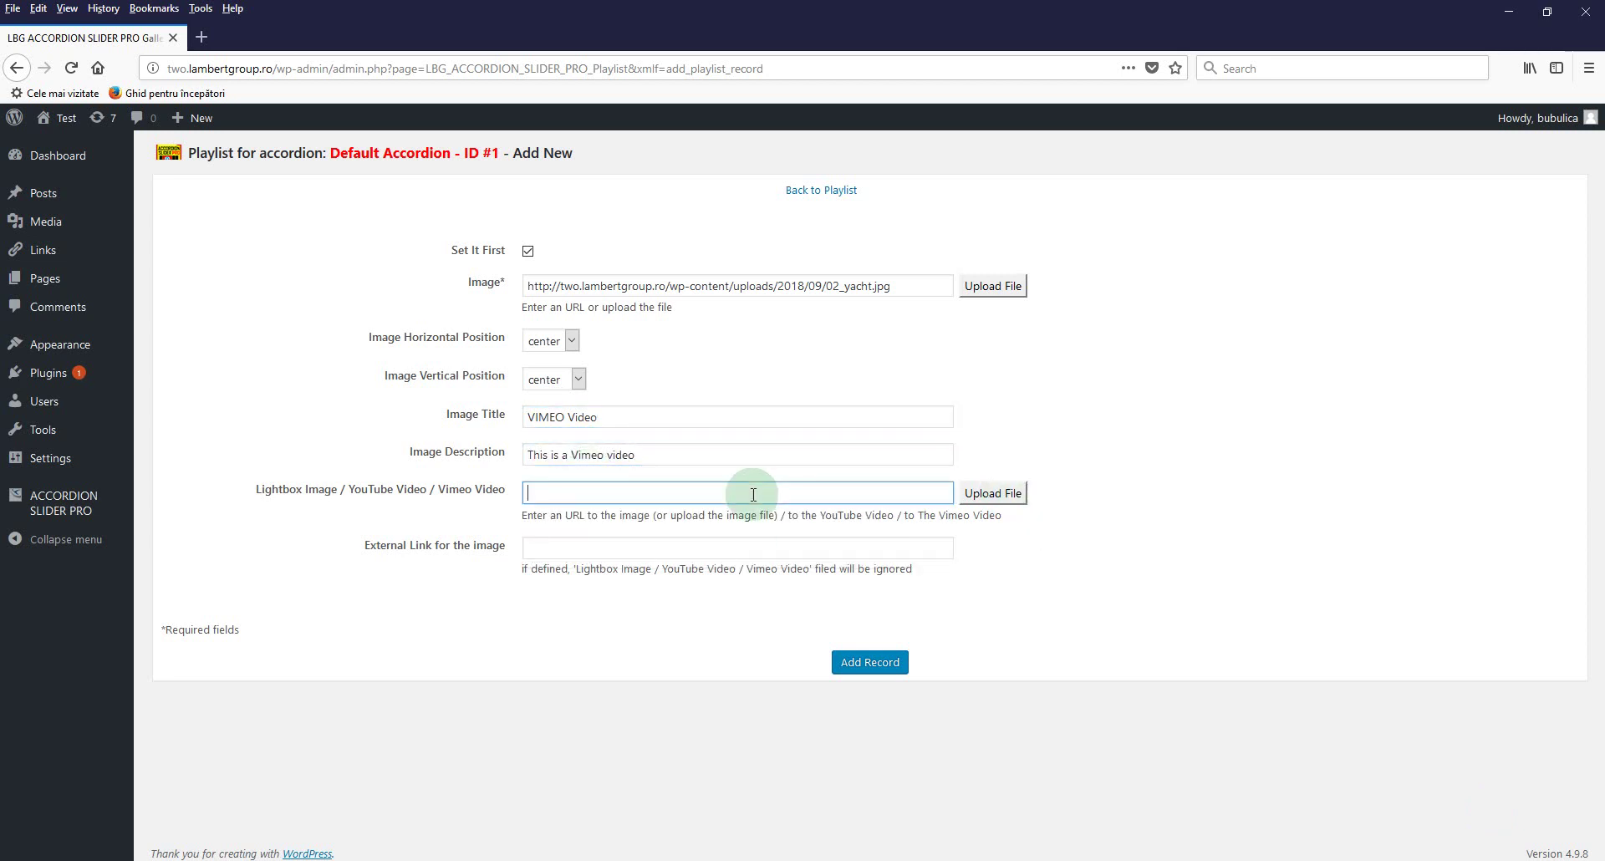
{"action": "type", "text": "h"}
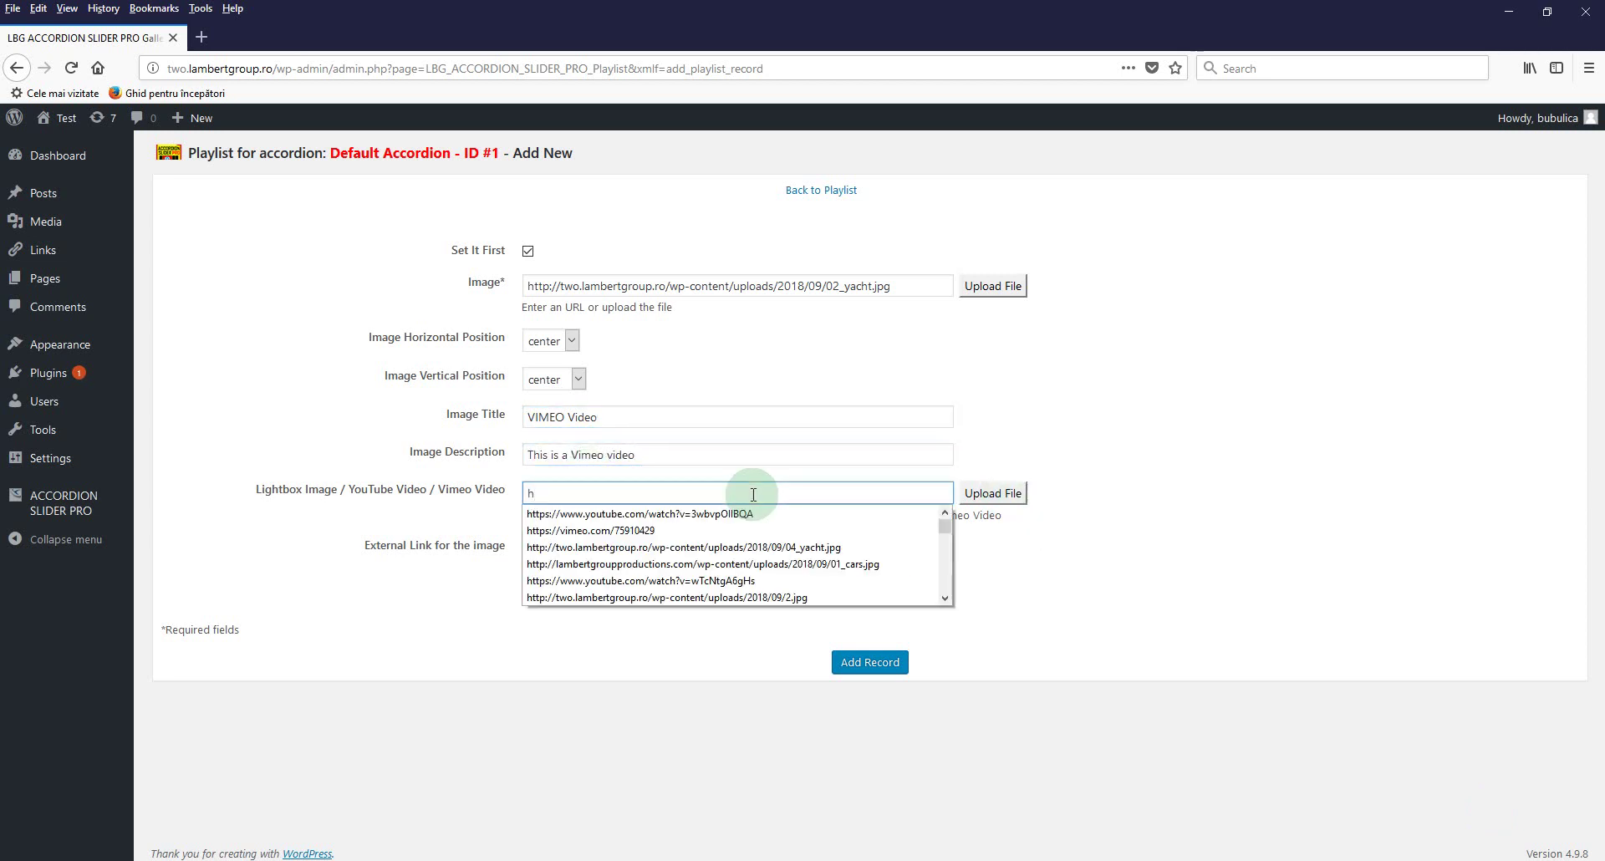
{"action": "left_click", "coordinate": [636, 531]}
{"action": "left_click", "coordinate": [864, 667]}
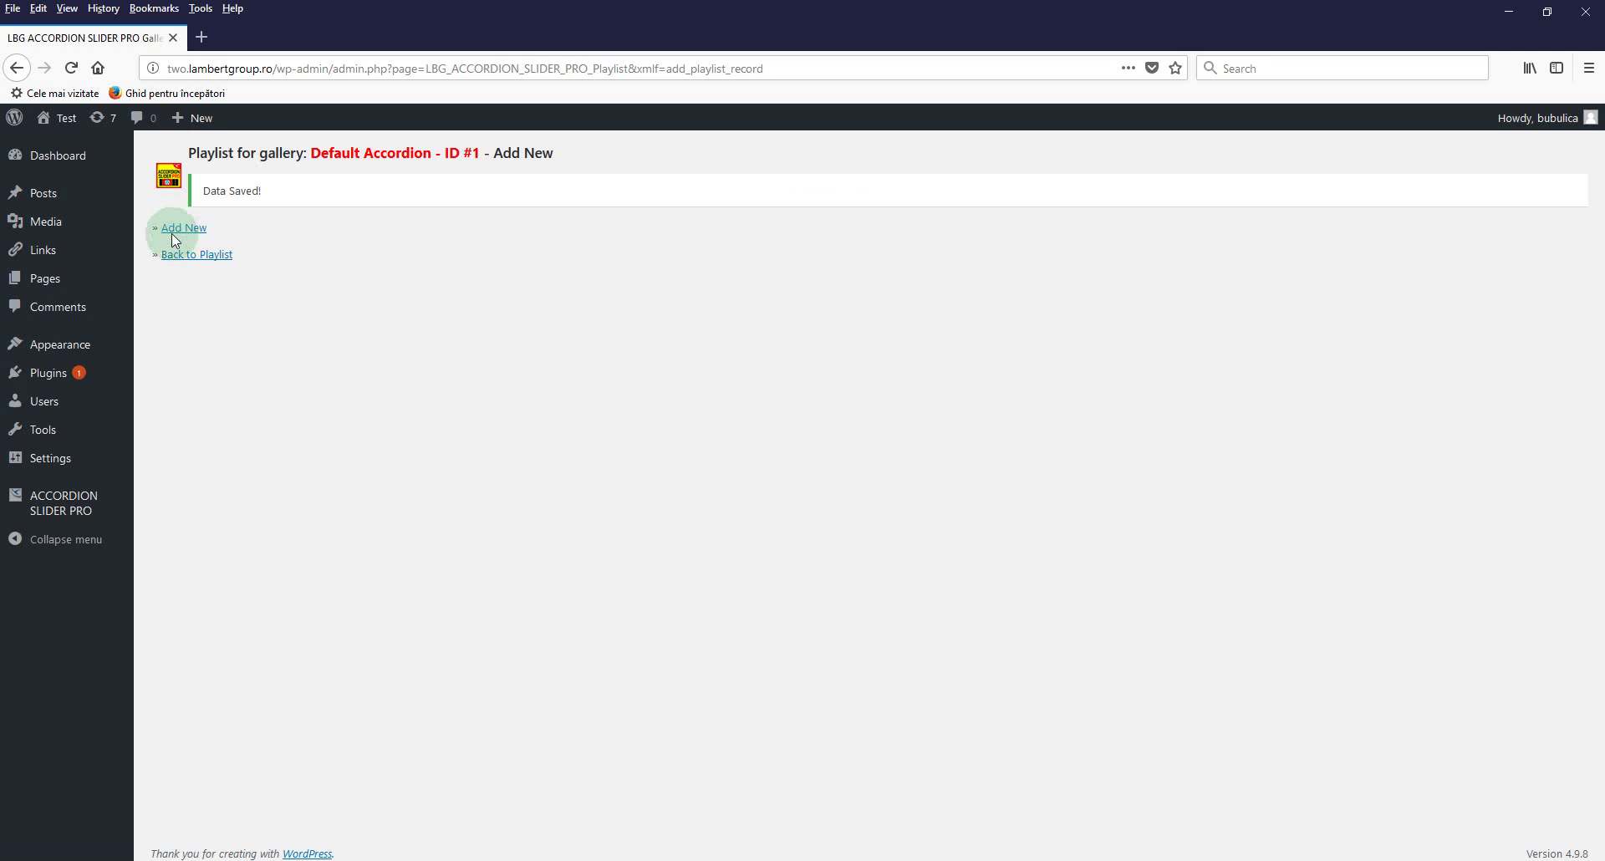
- Start a new playlist record using the 01_yacht image
{"action": "left_click", "coordinate": [172, 233]}
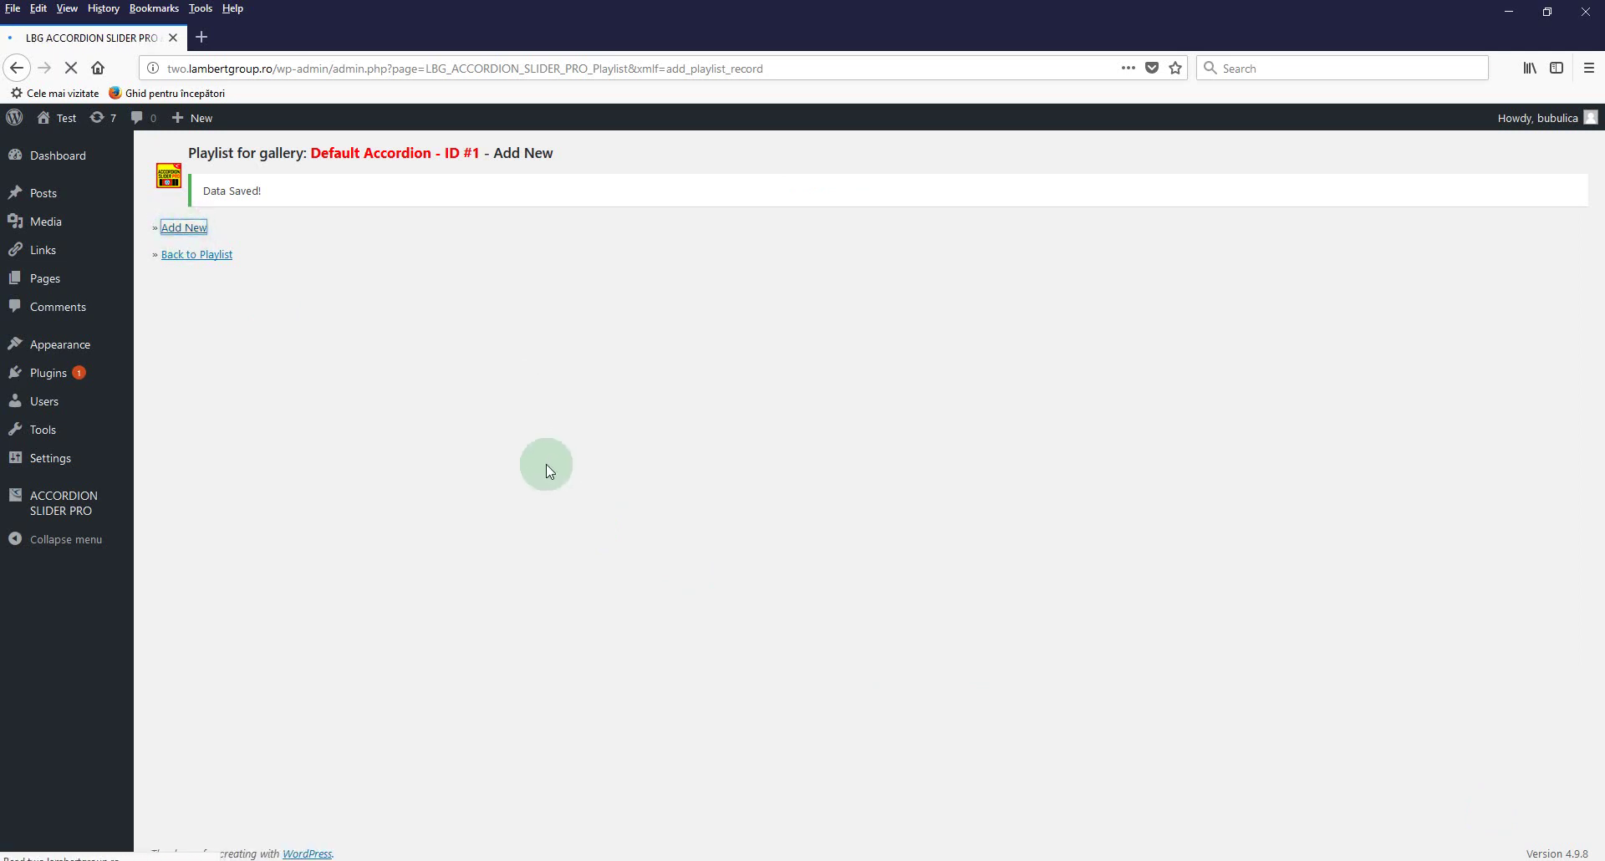
{"action": "left_click", "coordinate": [994, 286]}
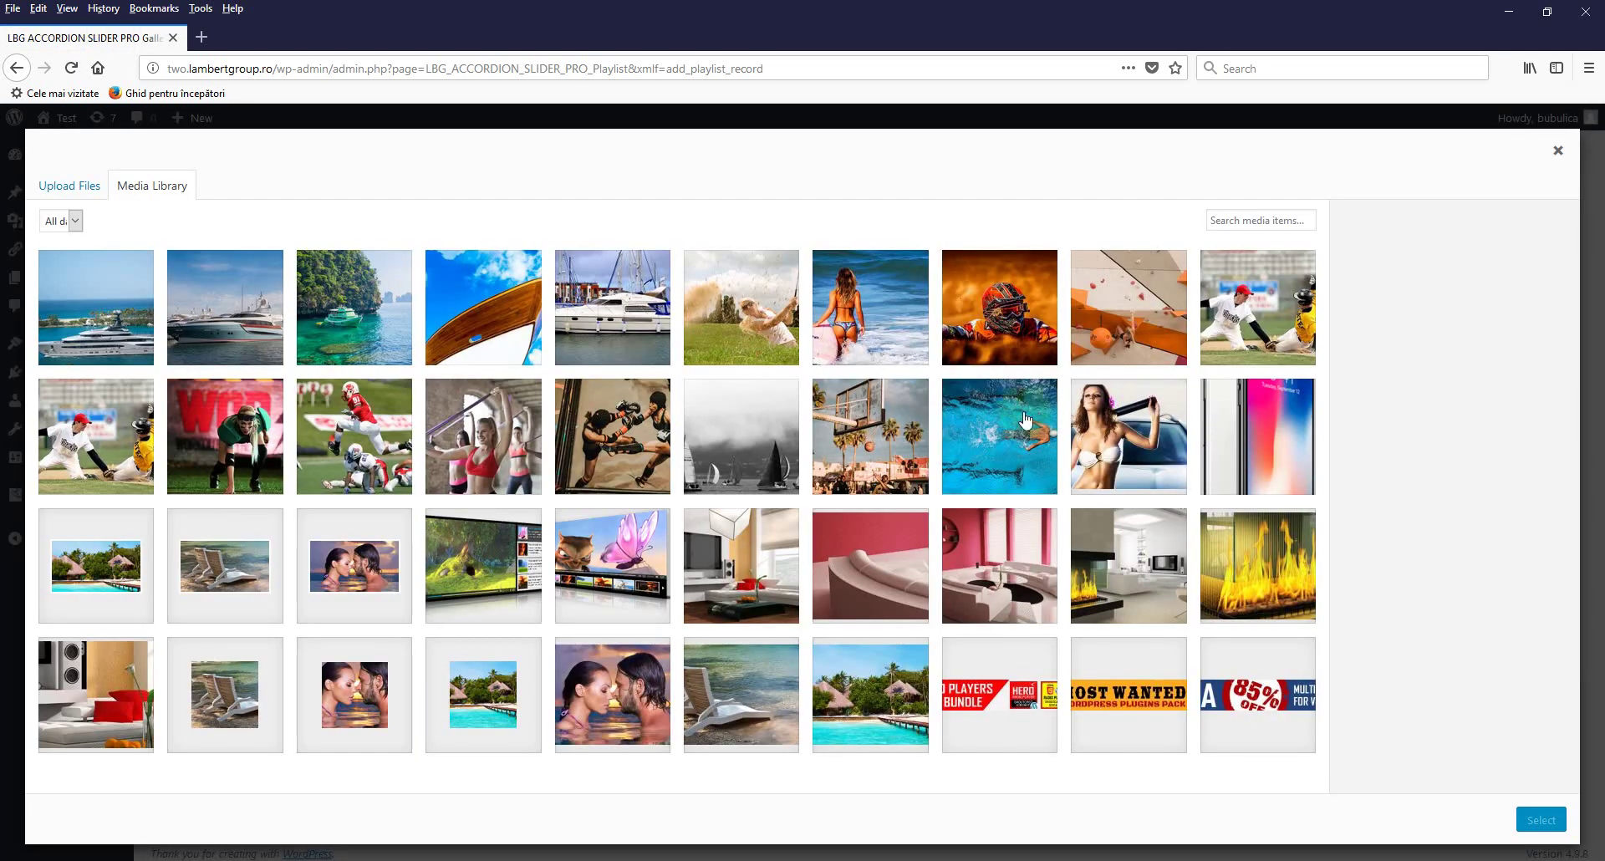
{"action": "left_click", "coordinate": [100, 318]}
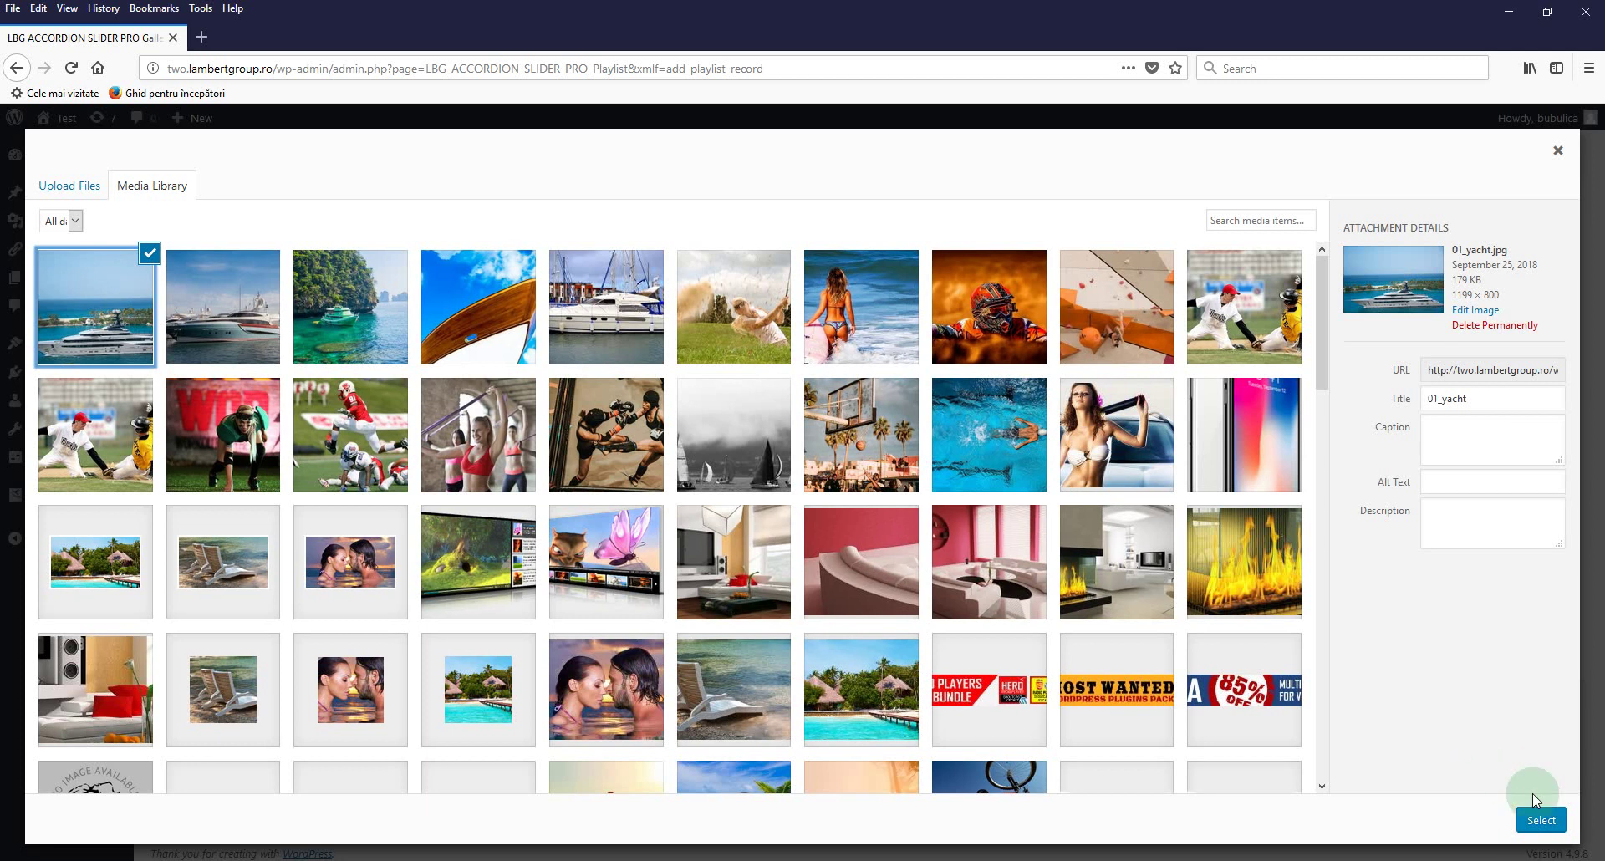
{"action": "left_click", "coordinate": [1538, 819]}
- Enter title 'External Link', description 'This will open an external link' and the codecanyon link, then save
{"action": "left_click", "coordinate": [577, 418]}
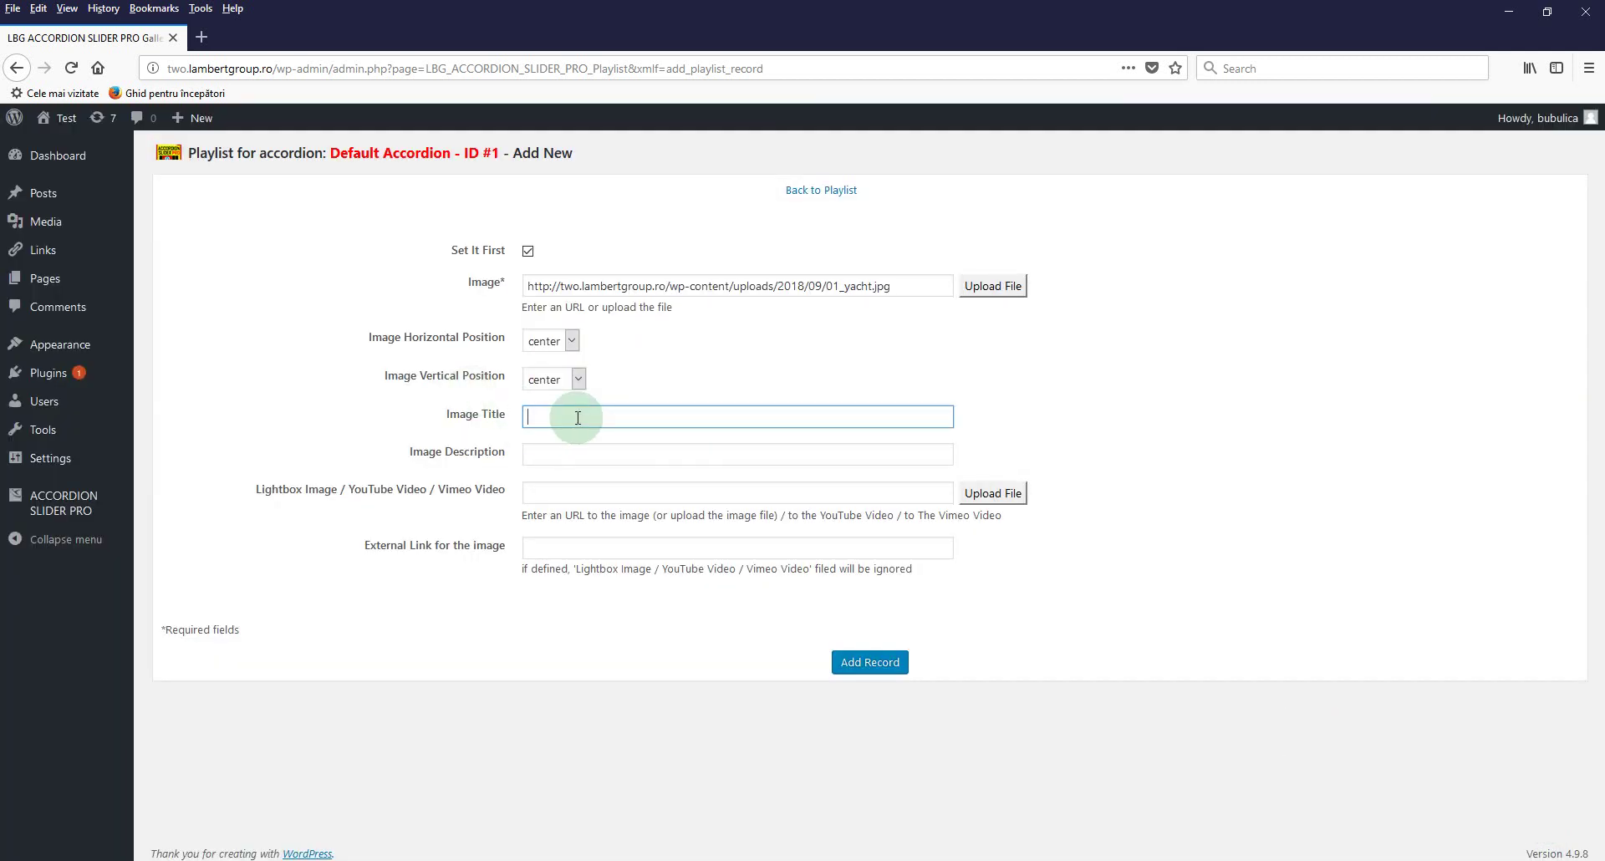
{"action": "type", "text": "e"}
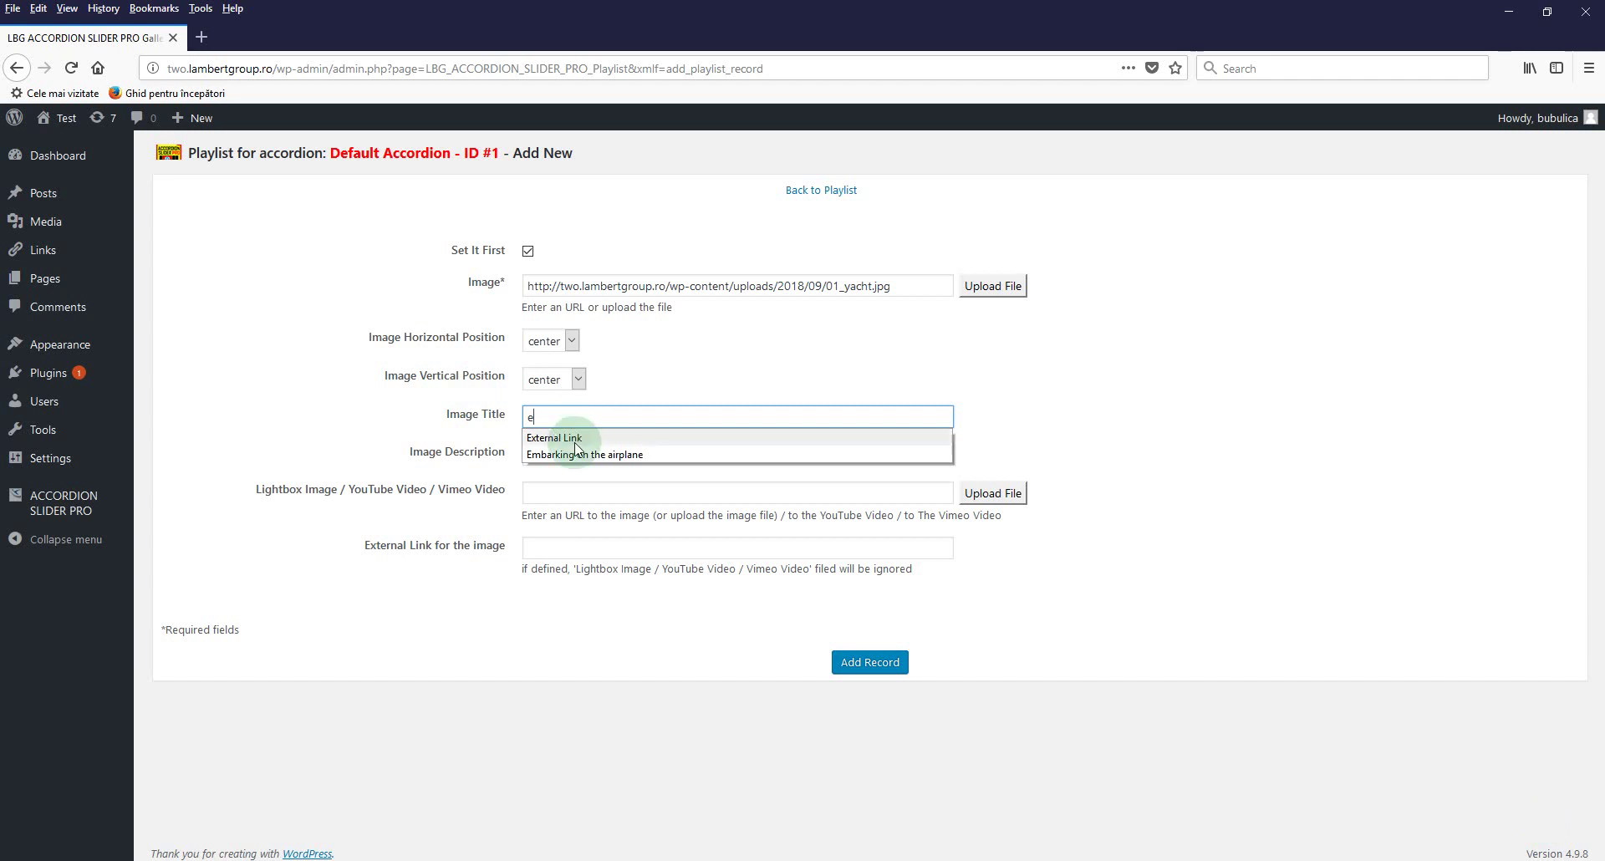
{"action": "left_click", "coordinate": [575, 439]}
{"action": "left_click", "coordinate": [573, 458]}
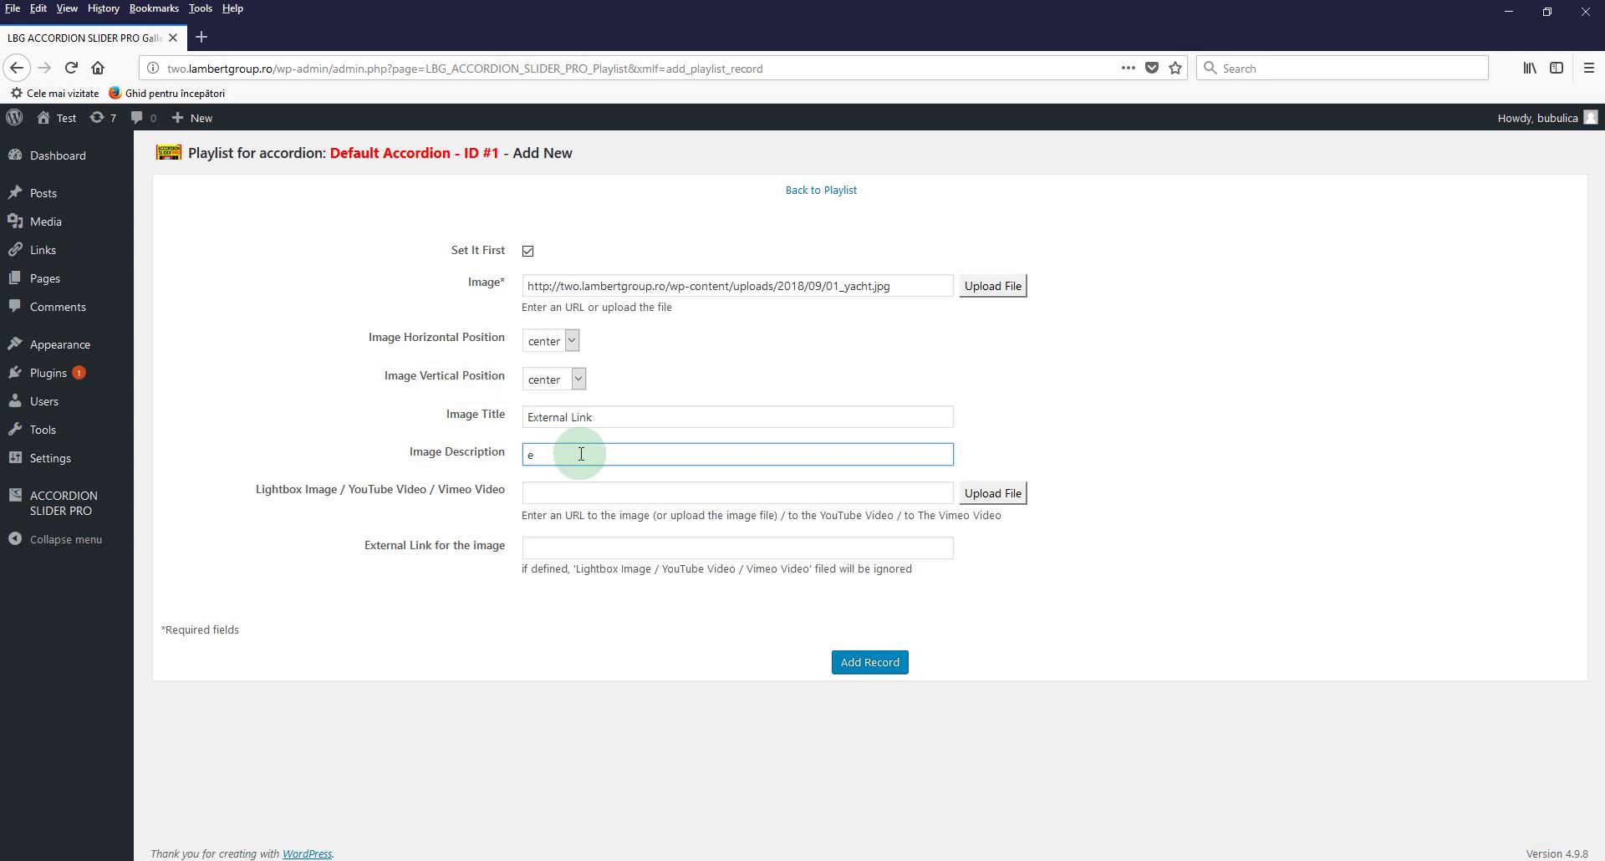
{"action": "left_click", "coordinate": [623, 506]}
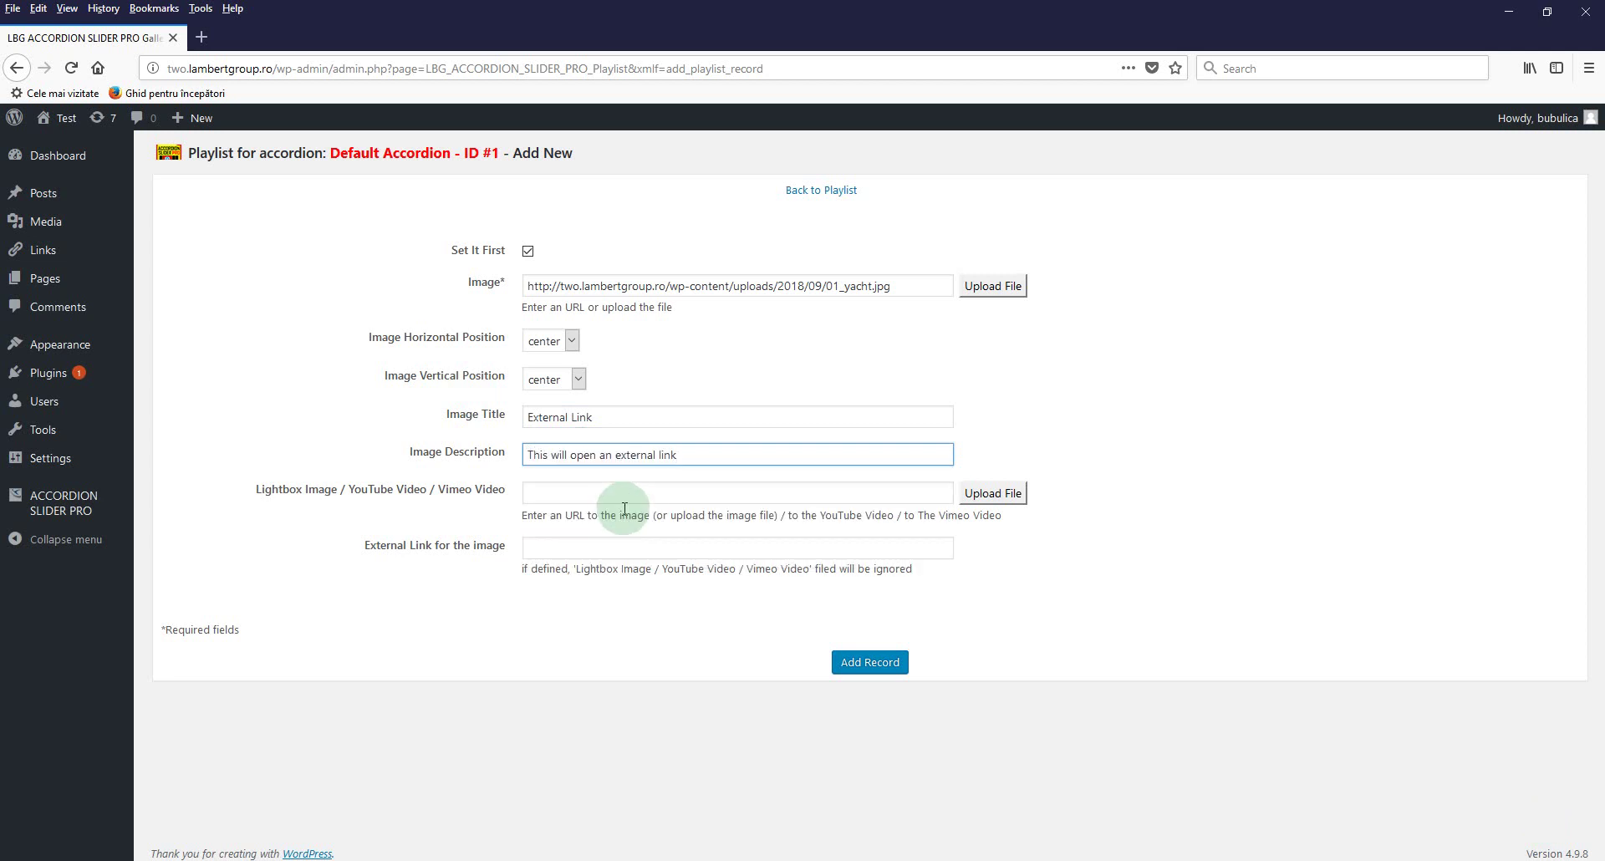
{"action": "left_click", "coordinate": [614, 550]}
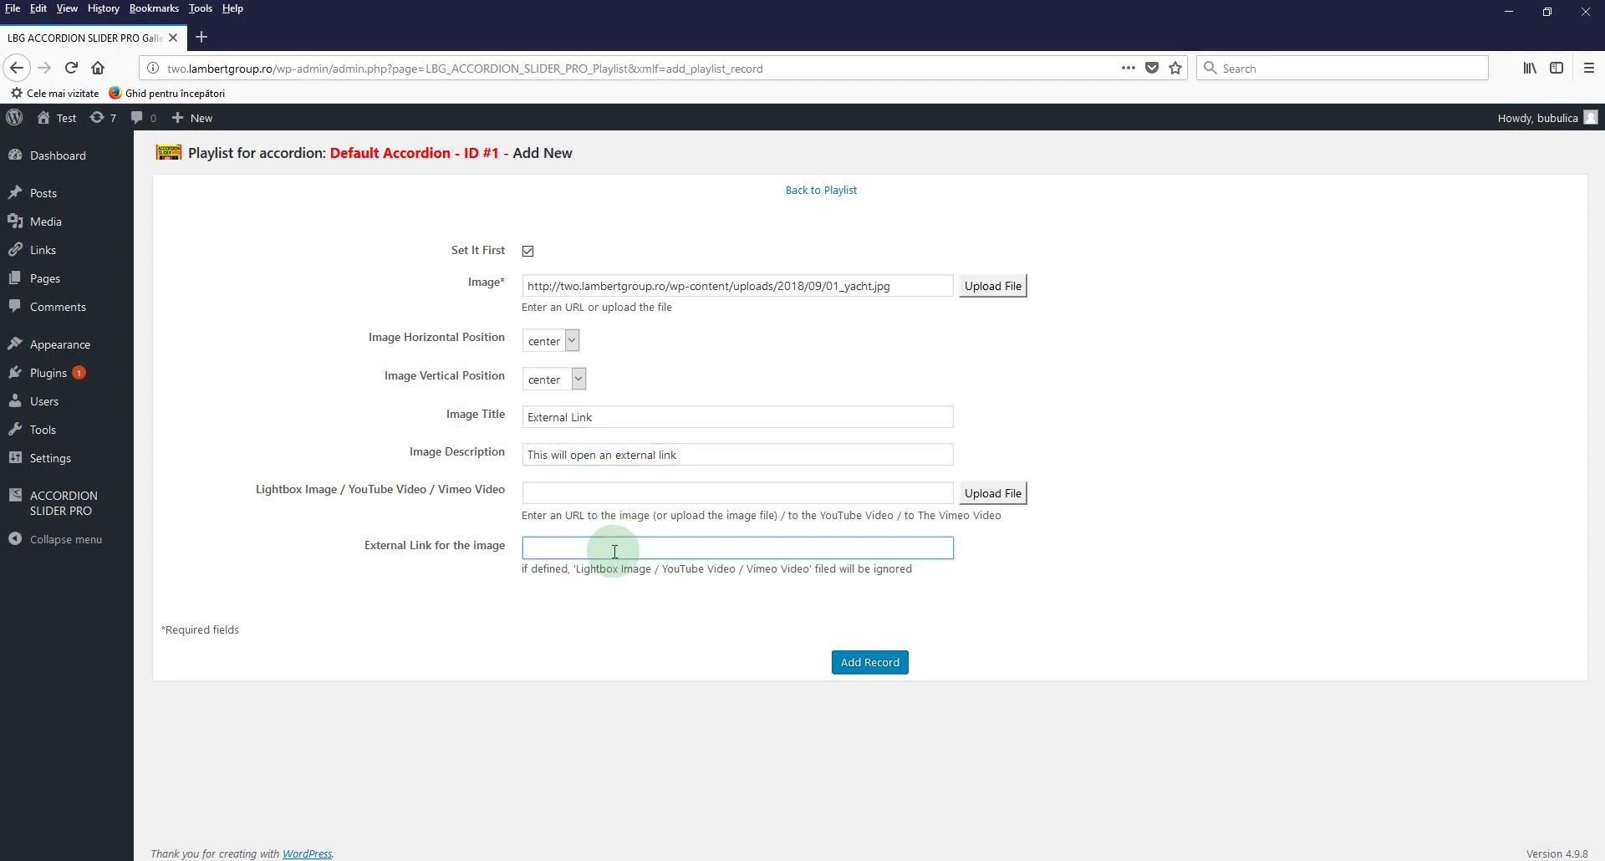
{"action": "left_click", "coordinate": [614, 550]}
{"action": "left_click", "coordinate": [623, 590]}
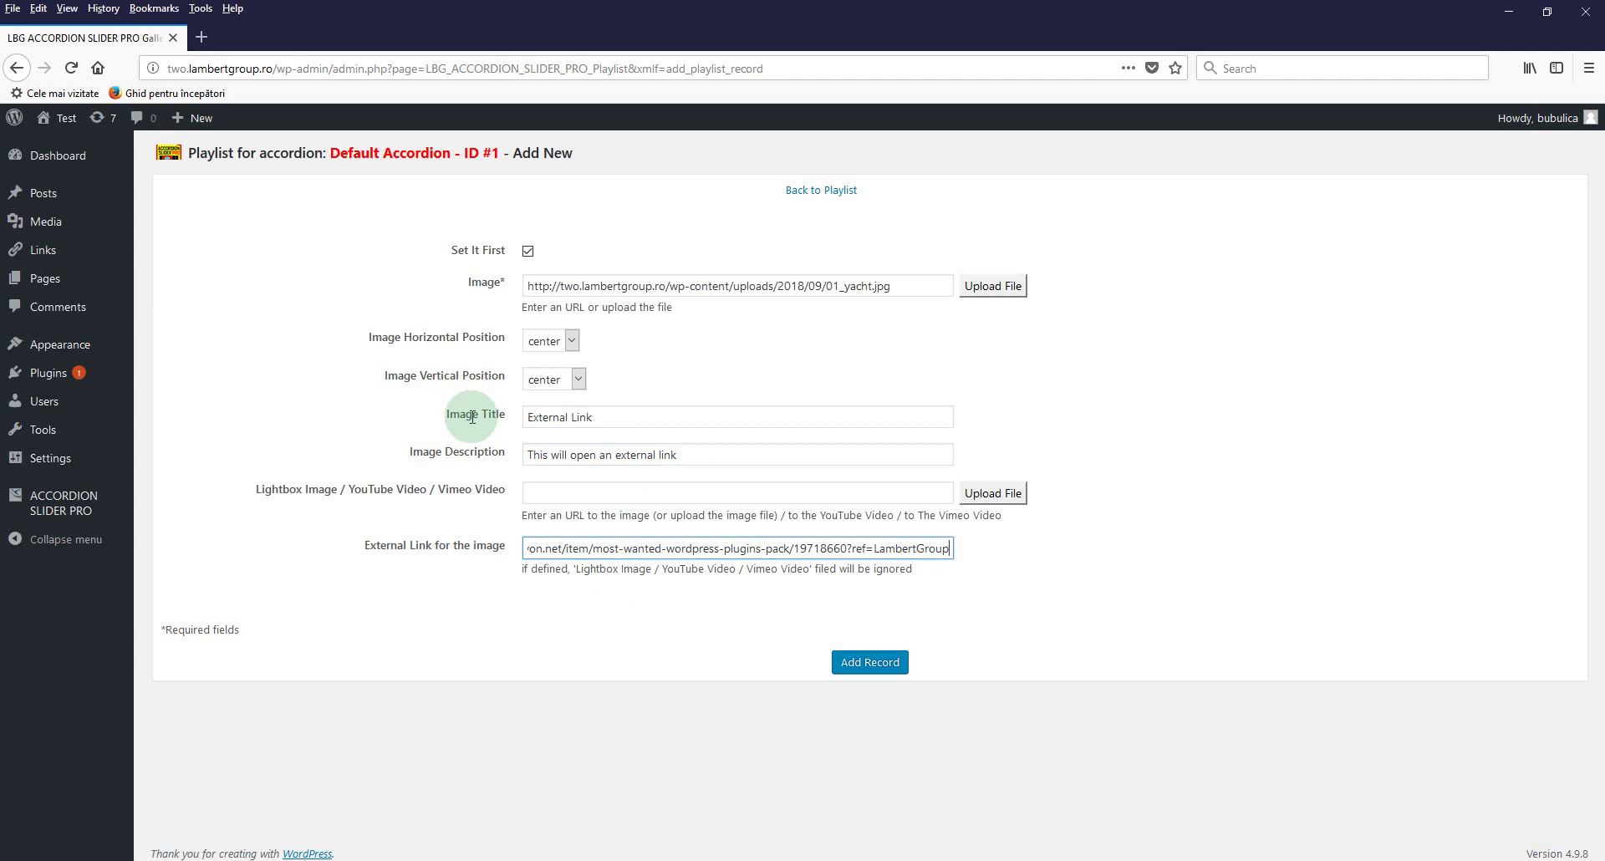
{"action": "left_click_drag", "start_coordinate": [473, 414], "coordinate": [468, 545]}
{"action": "left_click_drag", "start_coordinate": [452, 455], "coordinate": [484, 432]}
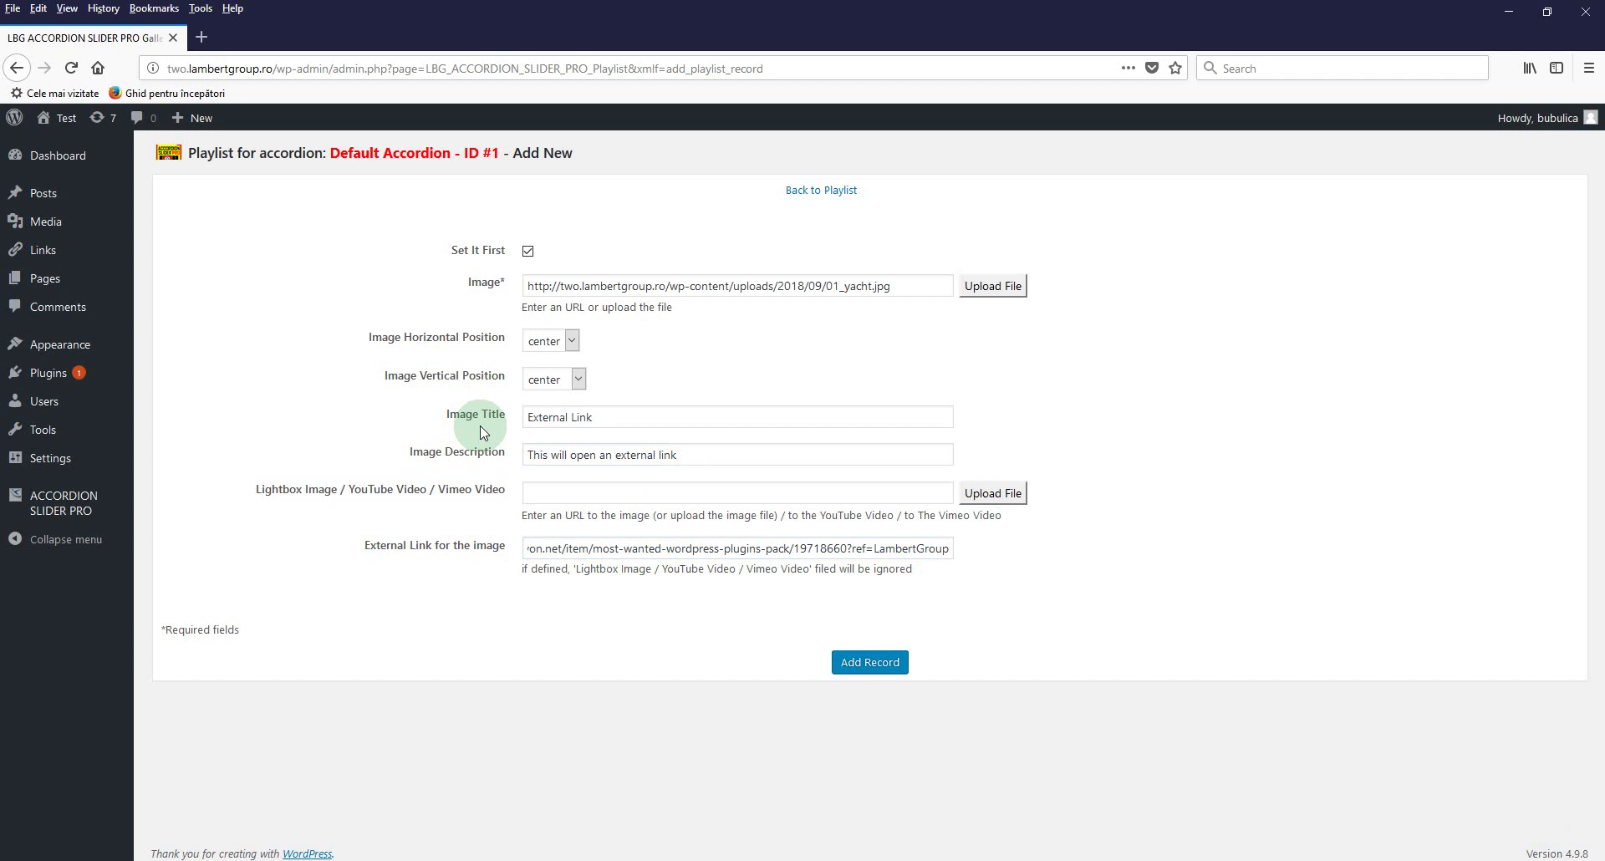
{"action": "left_click", "coordinate": [898, 671]}
- Preview the four-item Default Accordion from its playlist, then close the preview
{"action": "left_click", "coordinate": [213, 259]}
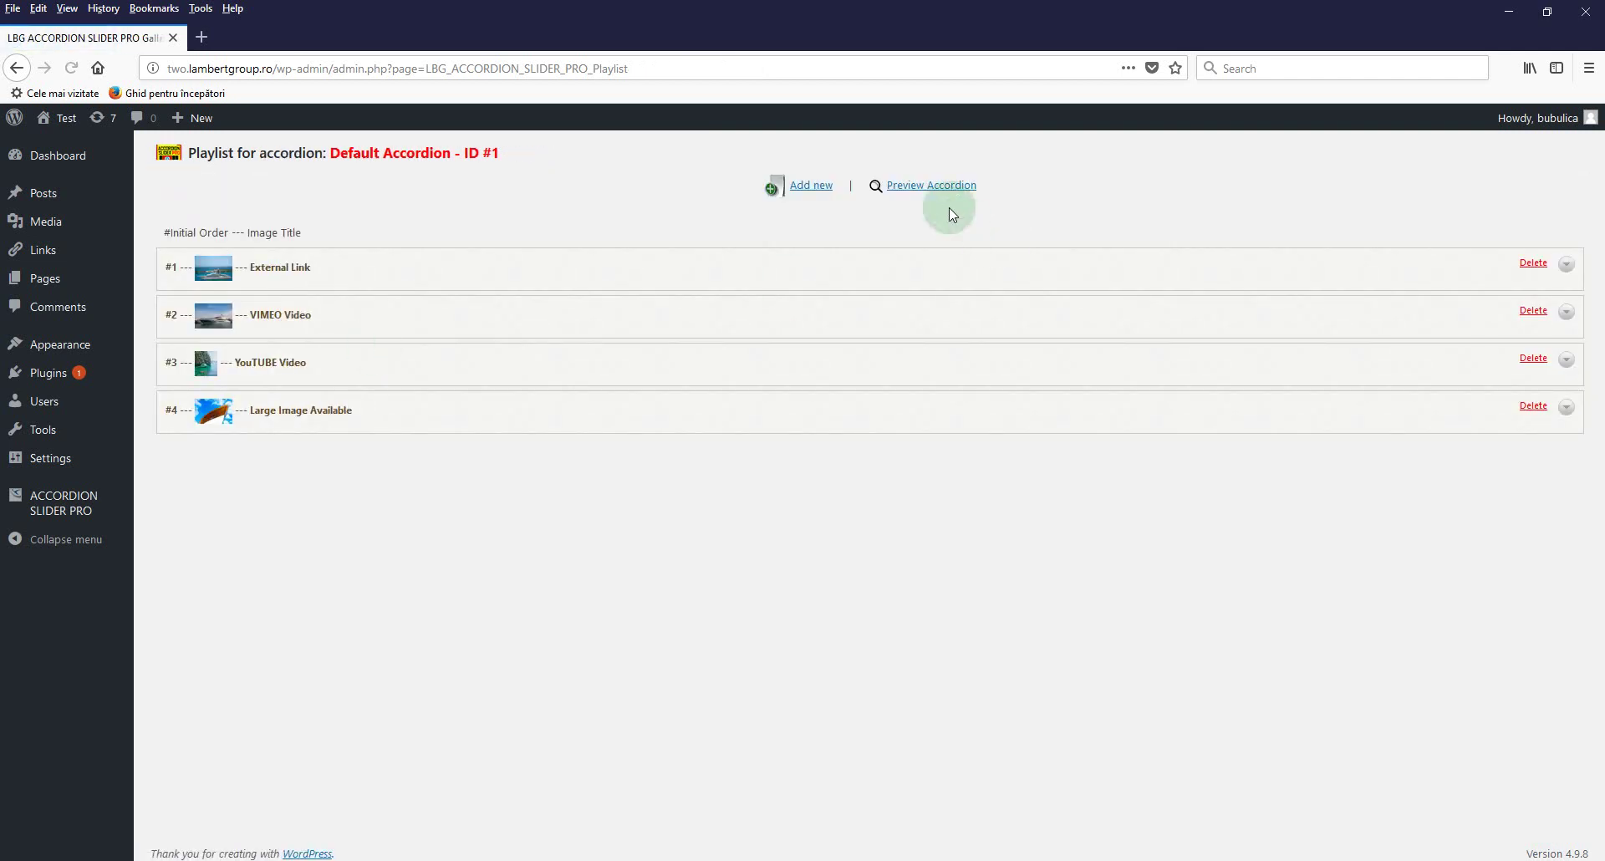
{"action": "left_click", "coordinate": [957, 188]}
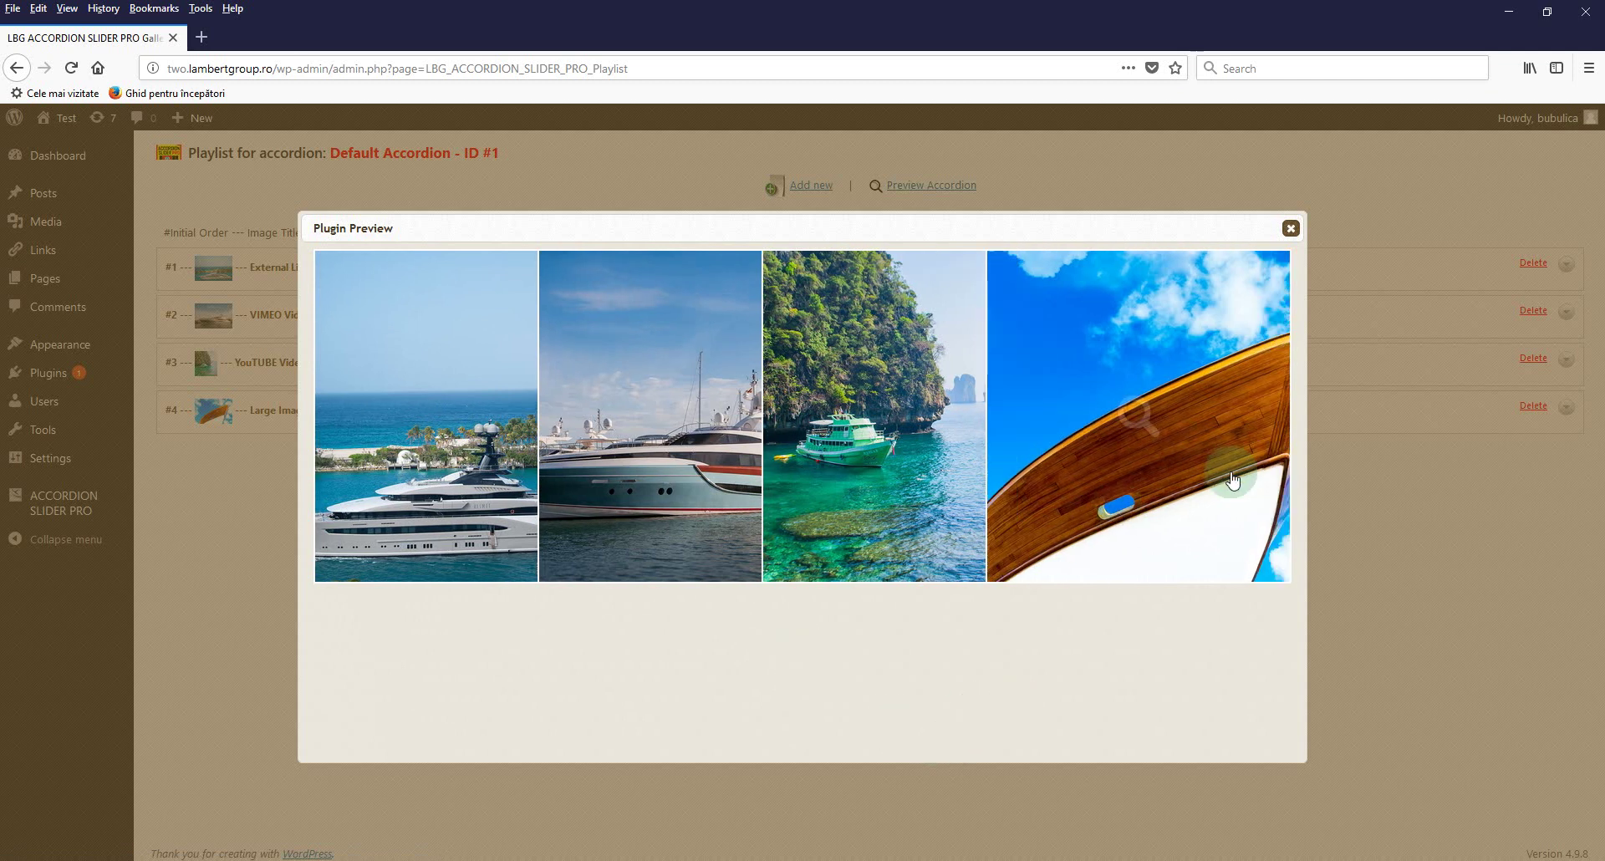
{"action": "mouse_move", "coordinate": [1133, 393]}
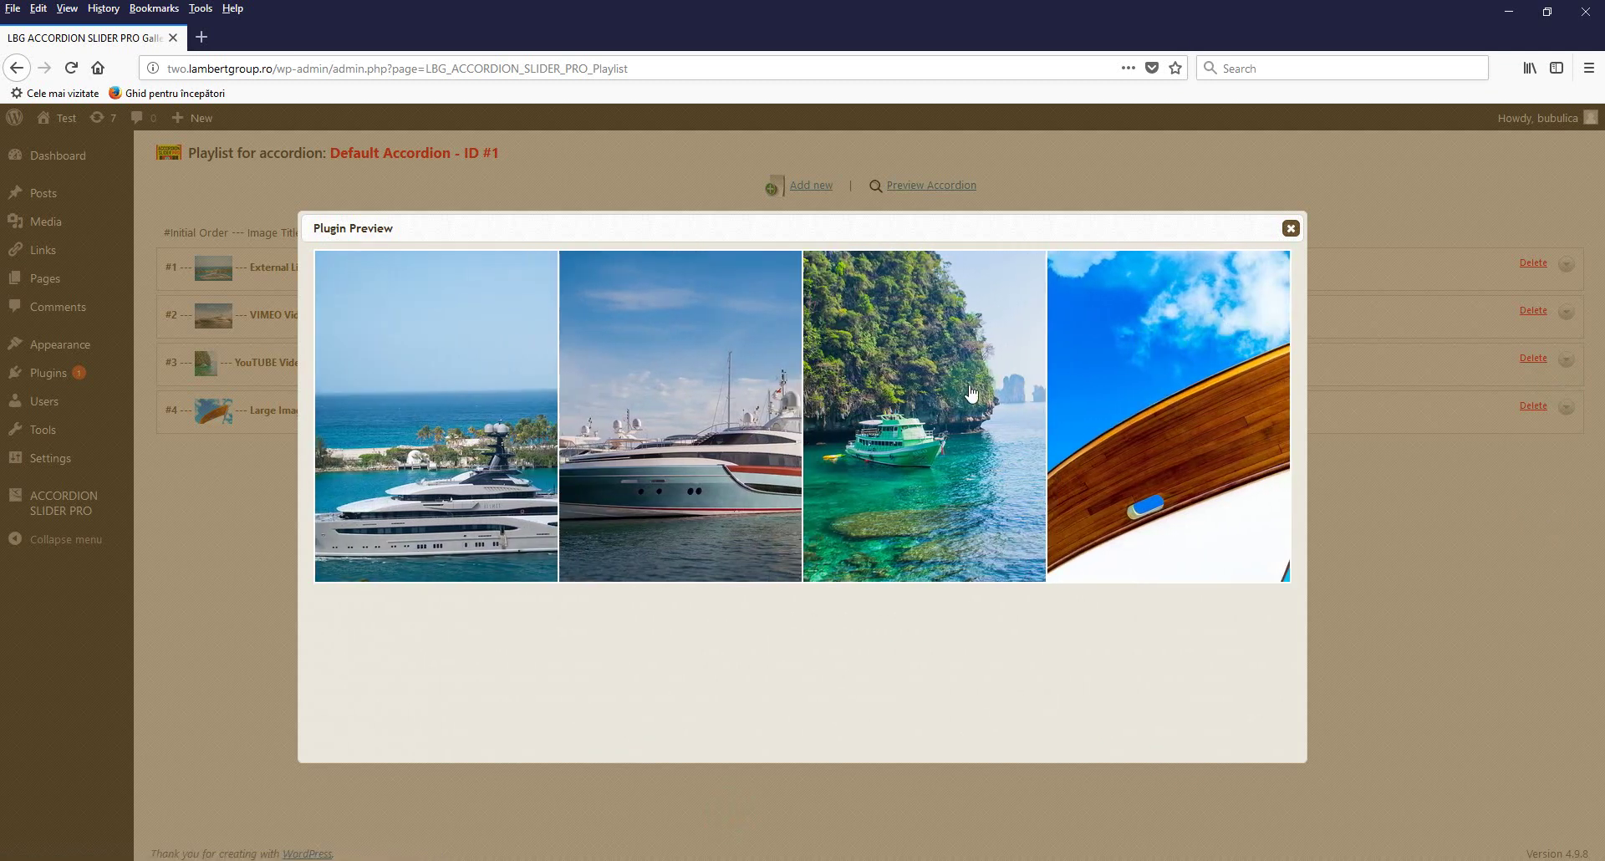
{"action": "left_click", "coordinate": [1290, 231]}
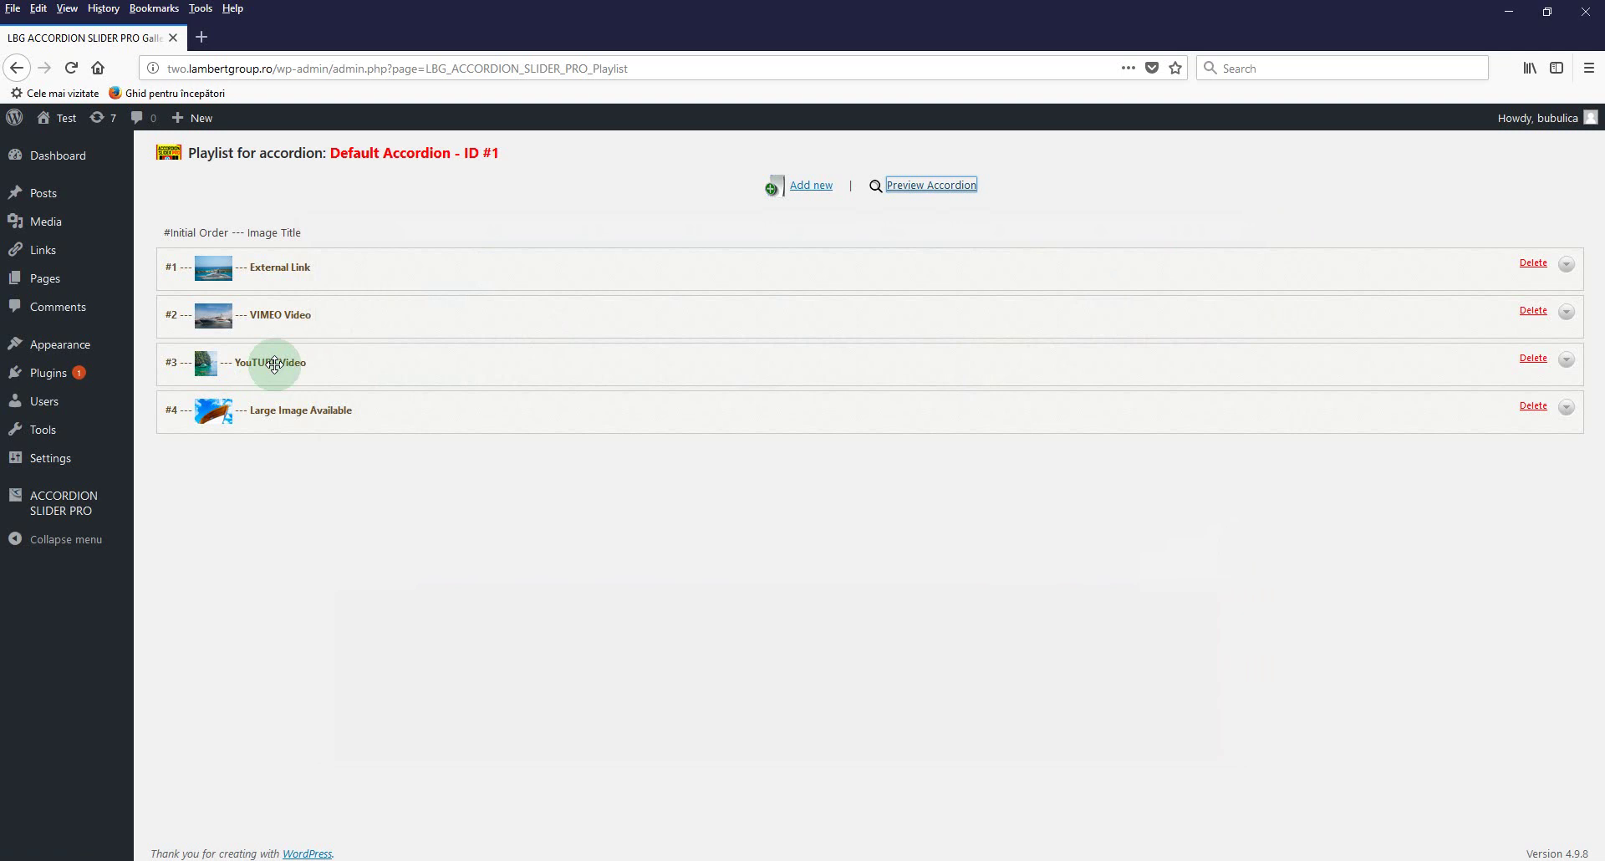
- Move YouTube Video above VIMEO Video and save External Link's image aligned left, bottom
{"action": "left_click_drag", "start_coordinate": [274, 364], "coordinate": [385, 301]}
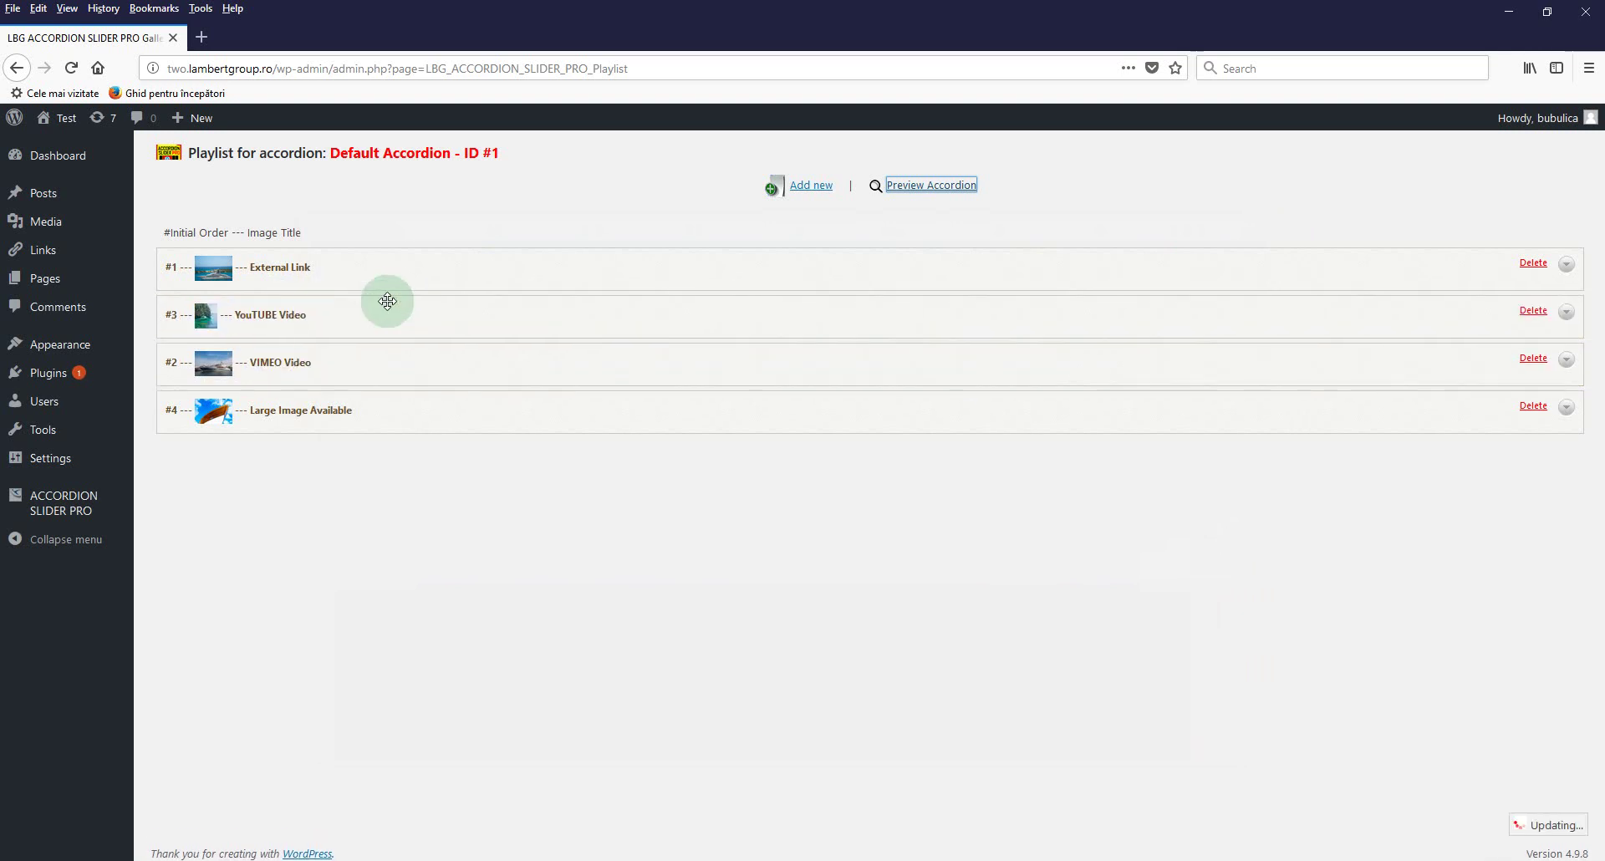
{"action": "left_click", "coordinate": [1567, 264]}
{"action": "left_click", "coordinate": [554, 564]}
{"action": "left_click", "coordinate": [552, 605]}
{"action": "left_click", "coordinate": [566, 611]}
{"action": "left_click", "coordinate": [552, 665]}
{"action": "scroll", "coordinate": [1046, 543], "scroll_direction": "down", "scroll_amount": 4}
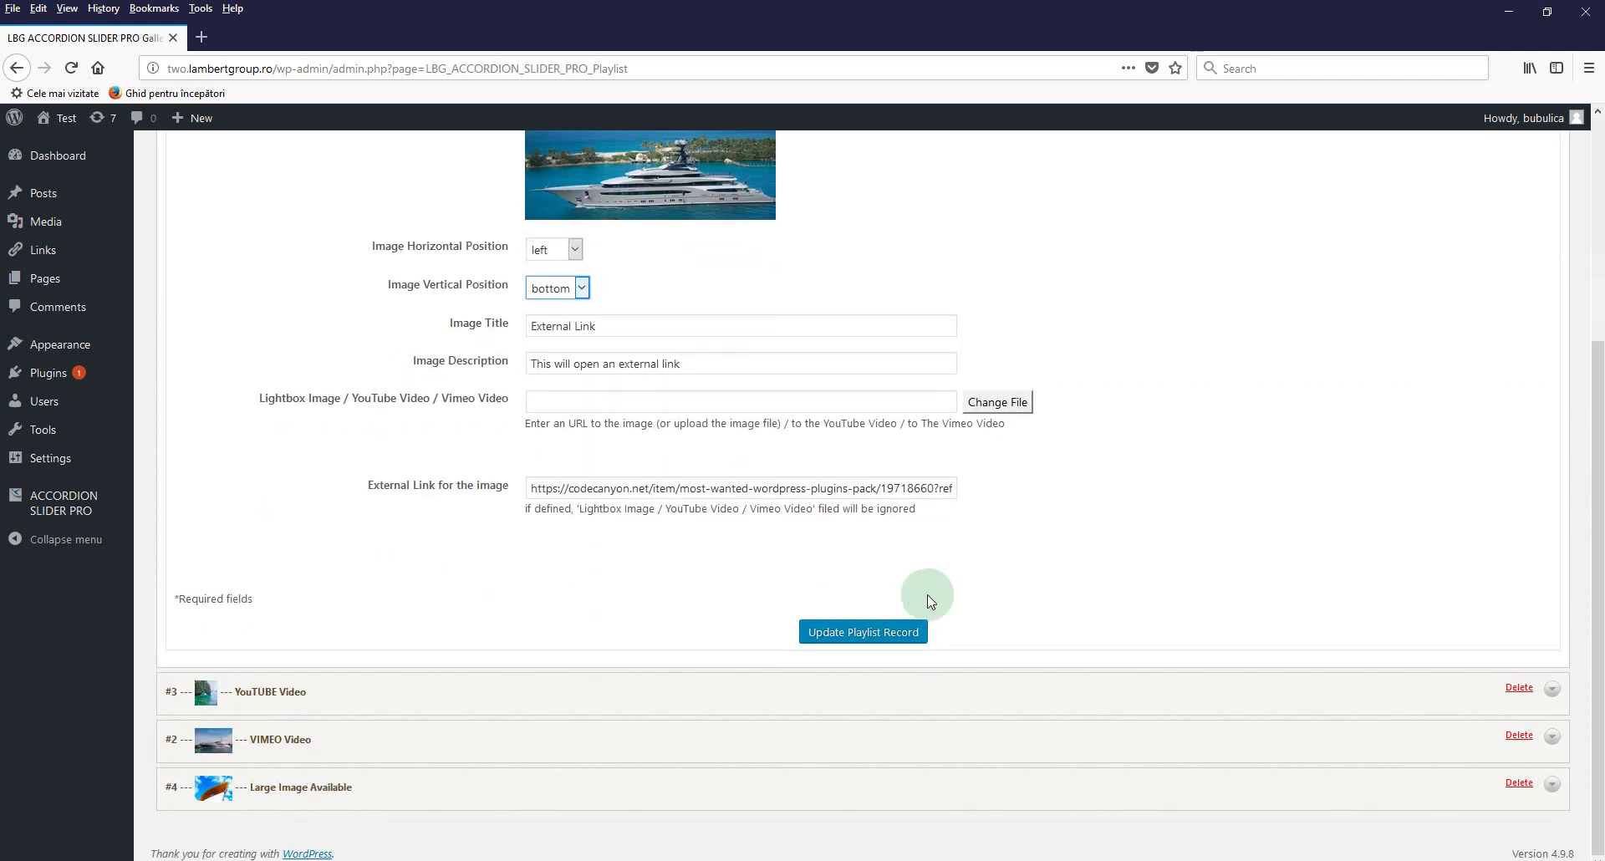
{"action": "left_click", "coordinate": [890, 634]}
- Save Large Image Available's picture aligned right, bottom, and preview the accordion
{"action": "scroll", "coordinate": [1588, 763], "scroll_direction": "down", "scroll_amount": 1}
{"action": "left_click", "coordinate": [1552, 783]}
{"action": "scroll", "coordinate": [735, 669], "scroll_direction": "down", "scroll_amount": 7}
{"action": "left_click", "coordinate": [562, 485]}
{"action": "left_click", "coordinate": [547, 545]}
{"action": "left_click", "coordinate": [569, 528]}
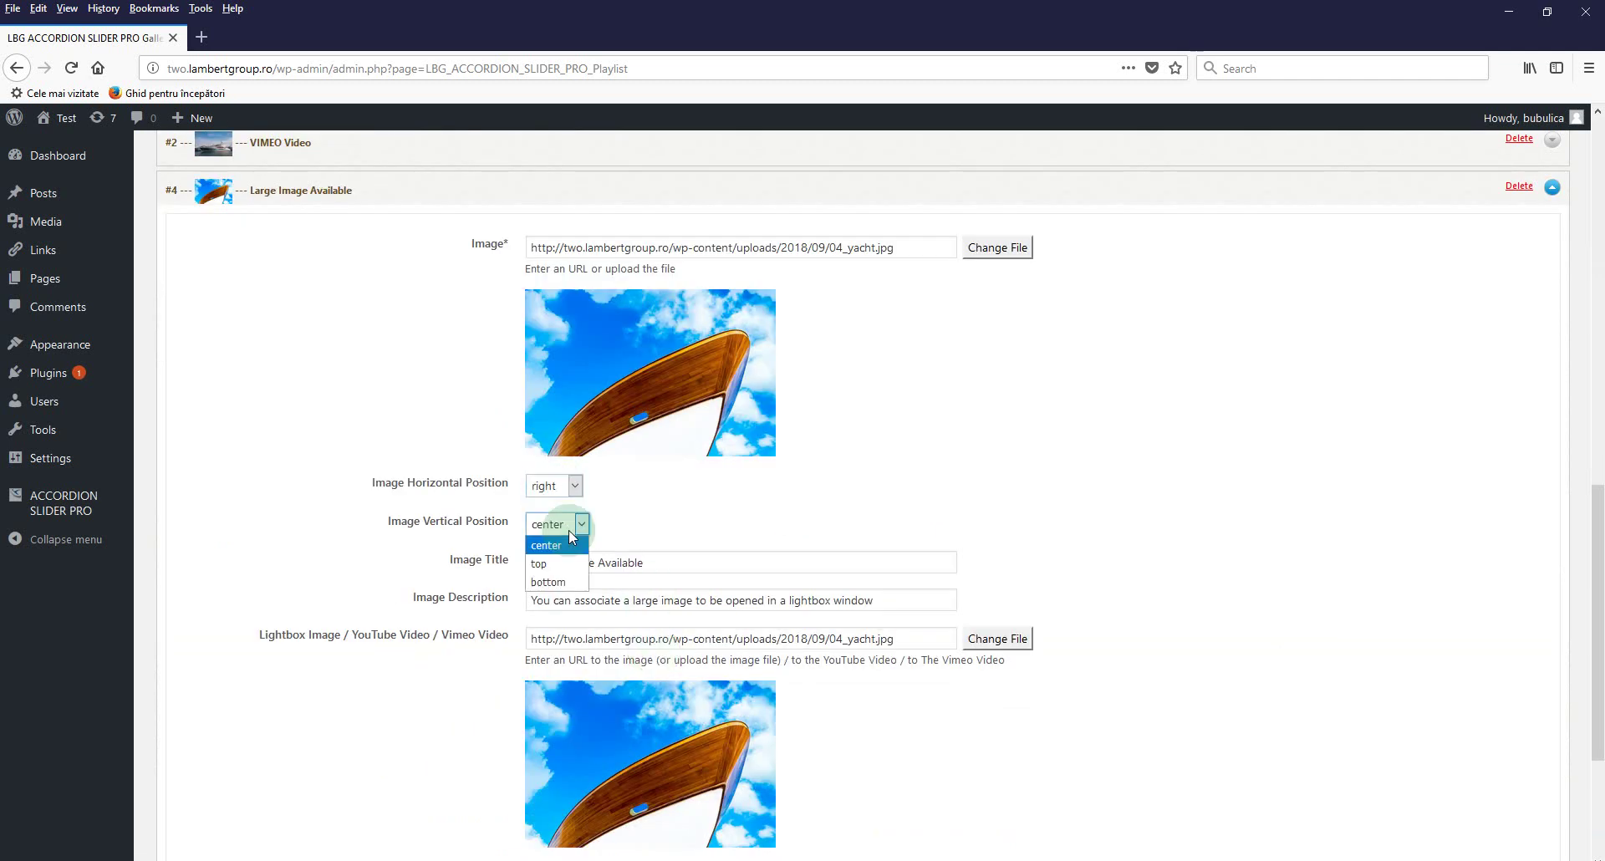
{"action": "left_click", "coordinate": [560, 581]}
{"action": "scroll", "coordinate": [1589, 576], "scroll_direction": "down", "scroll_amount": 3}
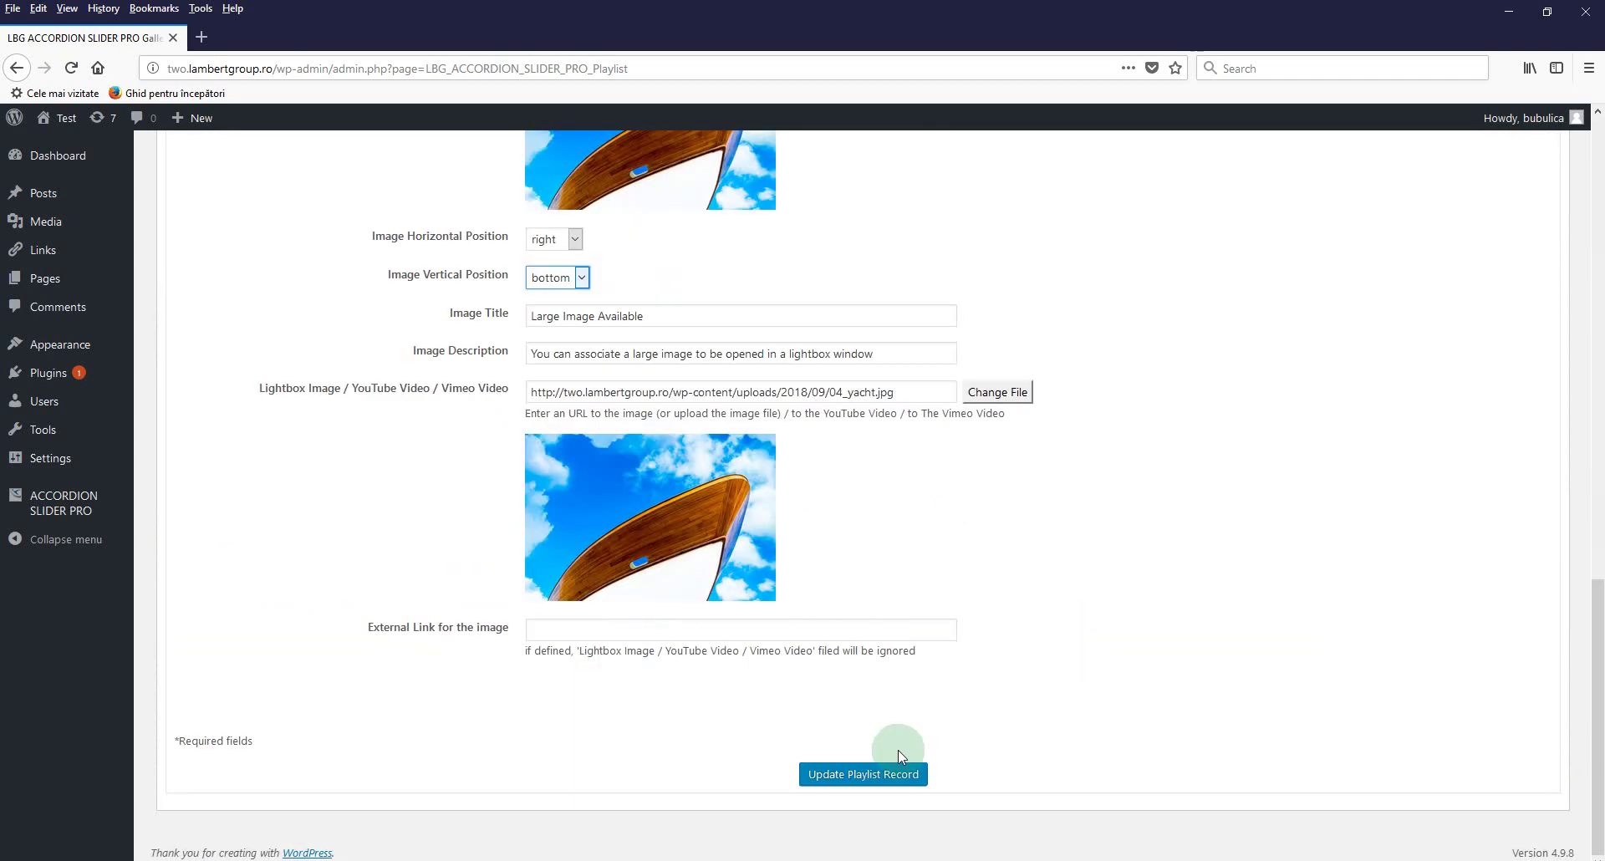
{"action": "left_click", "coordinate": [899, 782]}
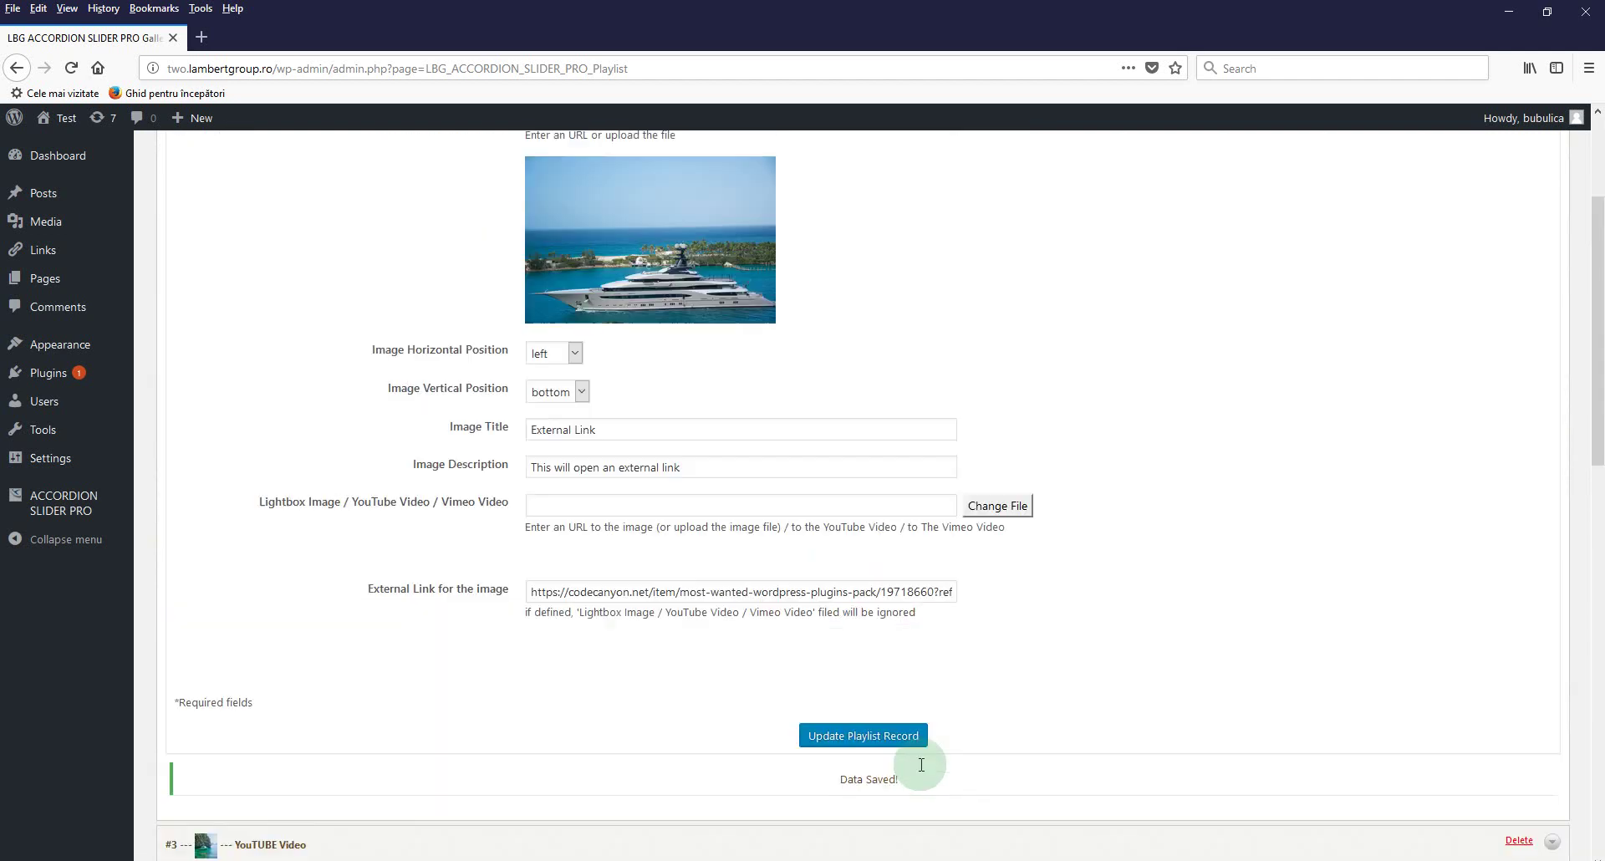
{"action": "left_click", "coordinate": [946, 189]}
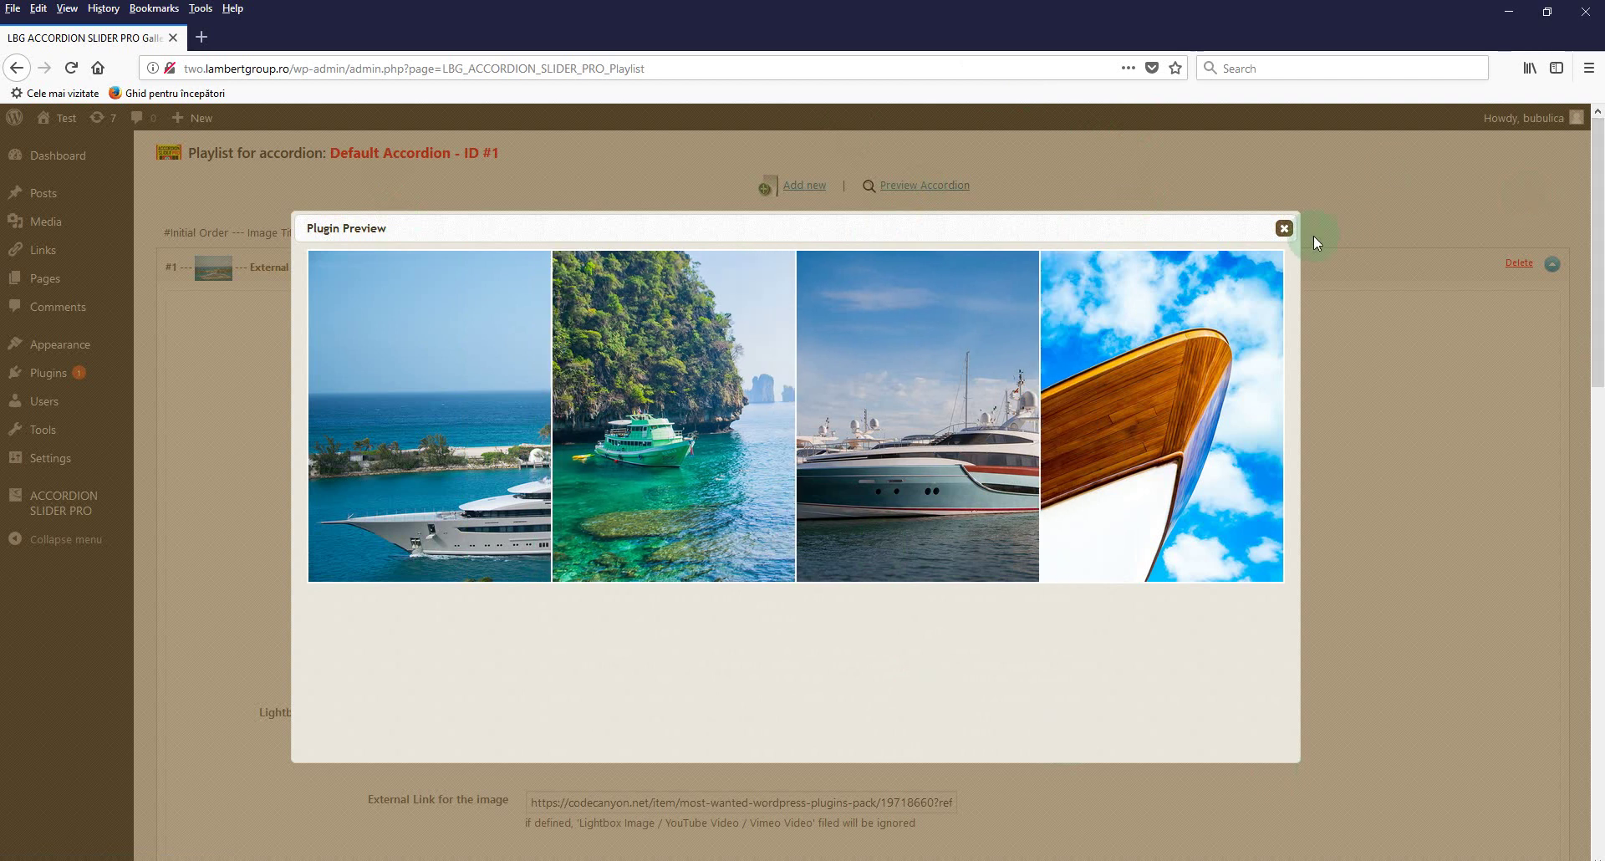
- Align the VIMEO Video image to the right, save it, and check it in the preview
{"action": "left_click", "coordinate": [1284, 229]}
{"action": "scroll", "coordinate": [895, 491], "scroll_direction": "down", "scroll_amount": 8}
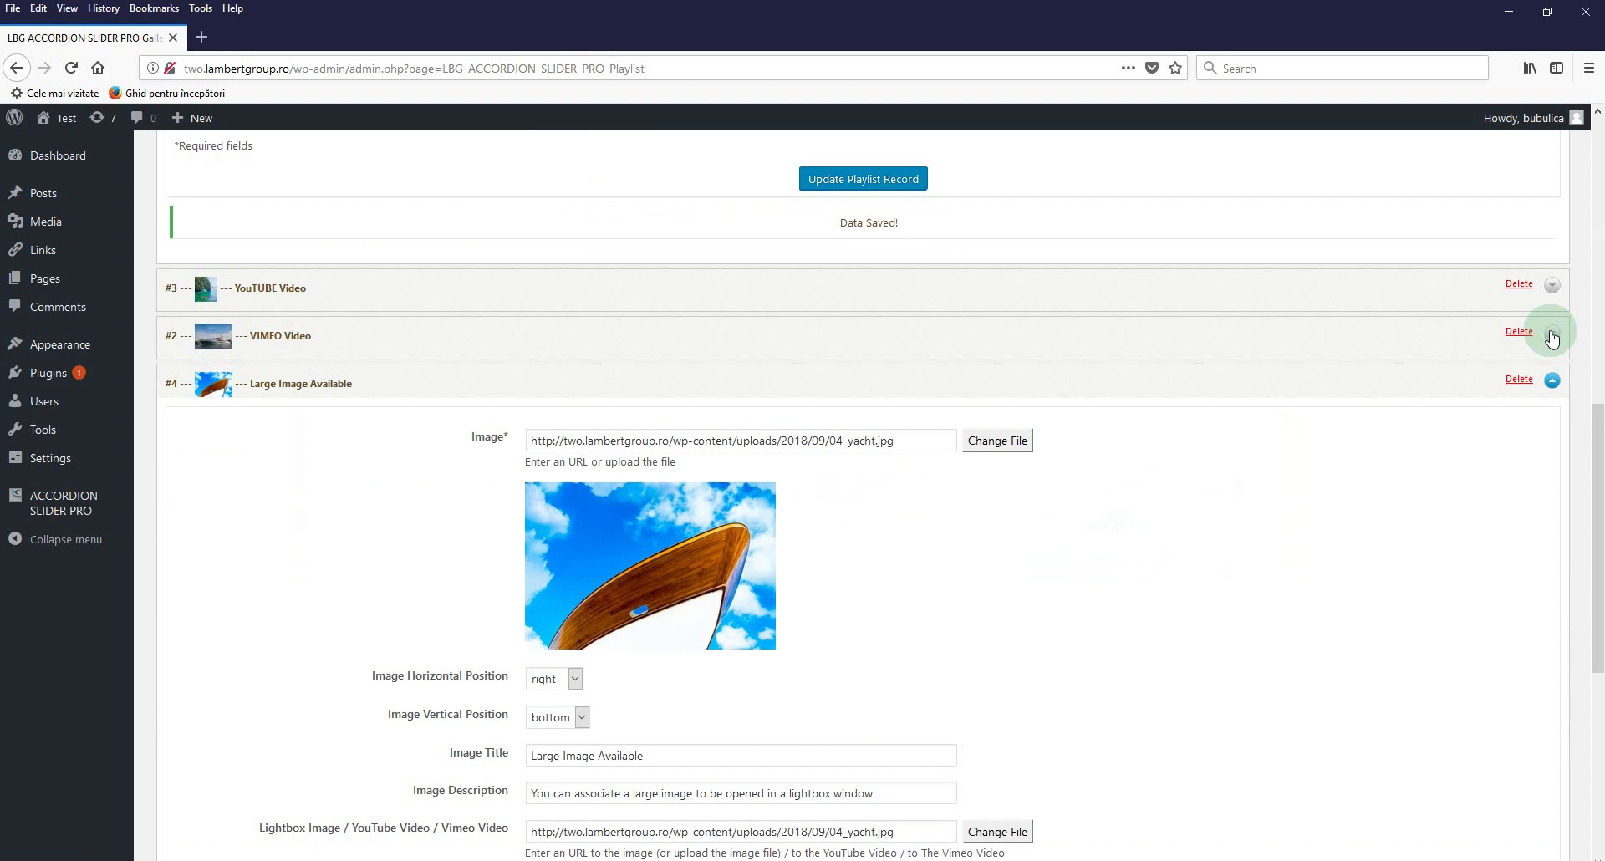
{"action": "left_click", "coordinate": [1552, 336]}
{"action": "scroll", "coordinate": [638, 495], "scroll_direction": "down", "scroll_amount": 5}
{"action": "scroll", "coordinate": [584, 359], "scroll_direction": "up", "scroll_amount": 2}
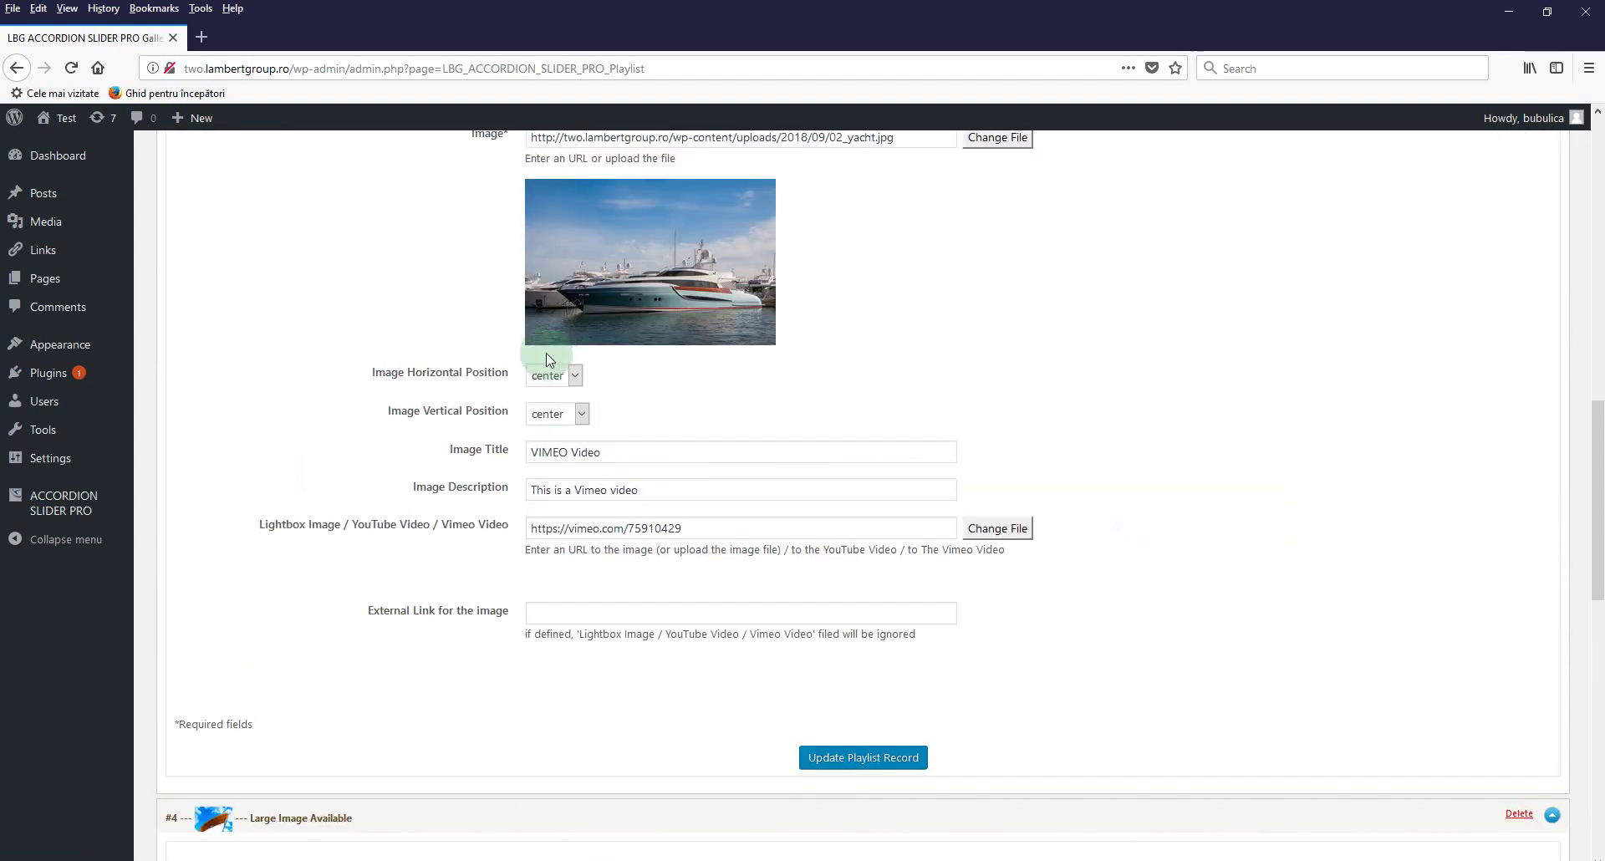
{"action": "left_click", "coordinate": [548, 376]}
{"action": "left_click", "coordinate": [542, 434]}
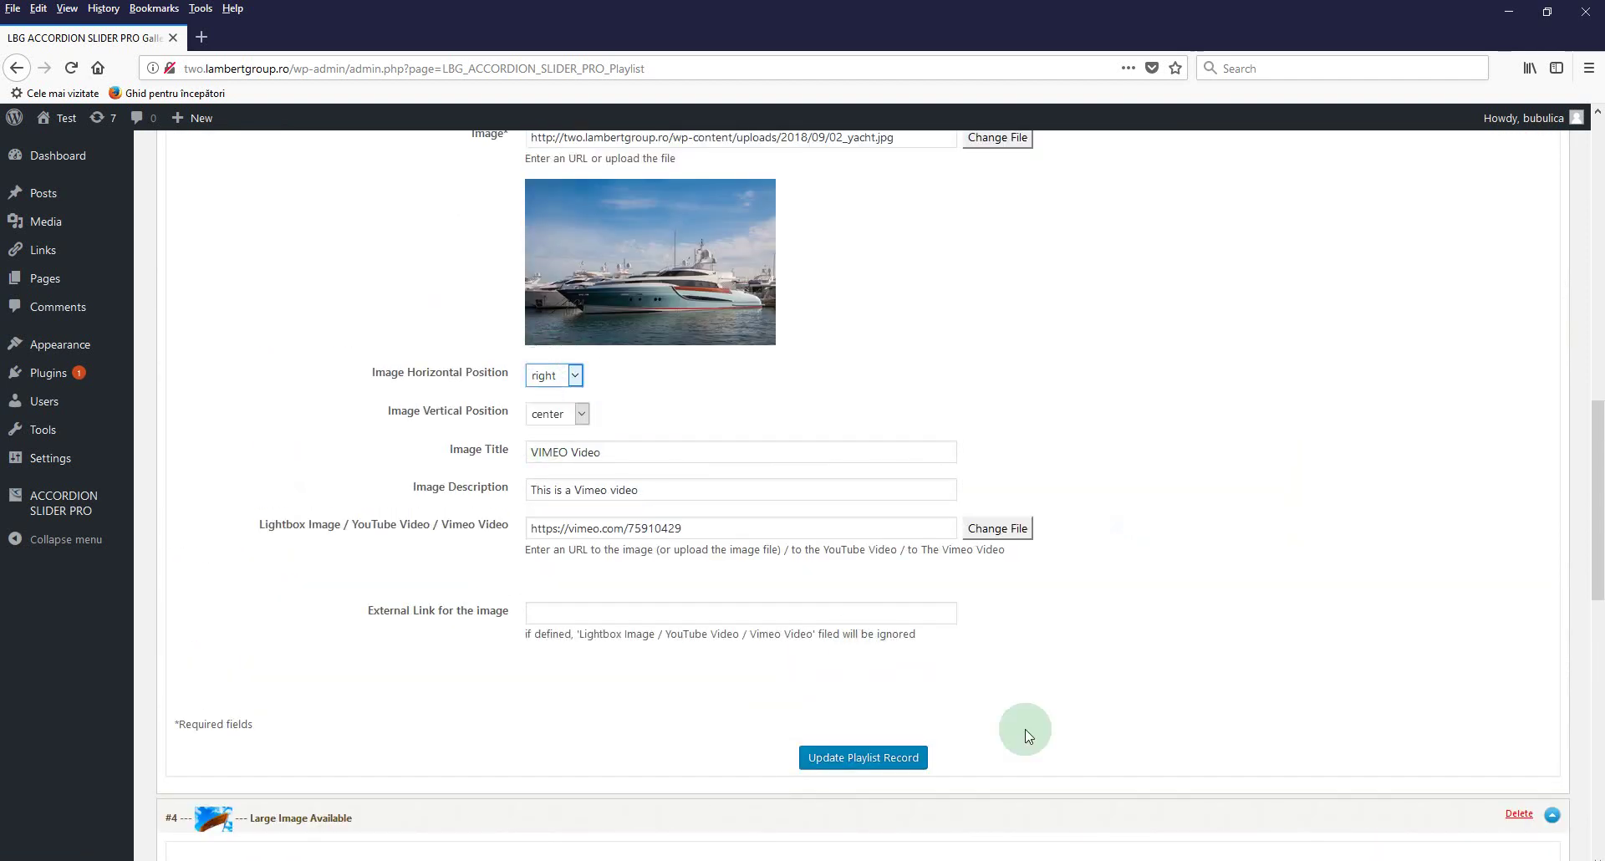
{"action": "left_click", "coordinate": [870, 758]}
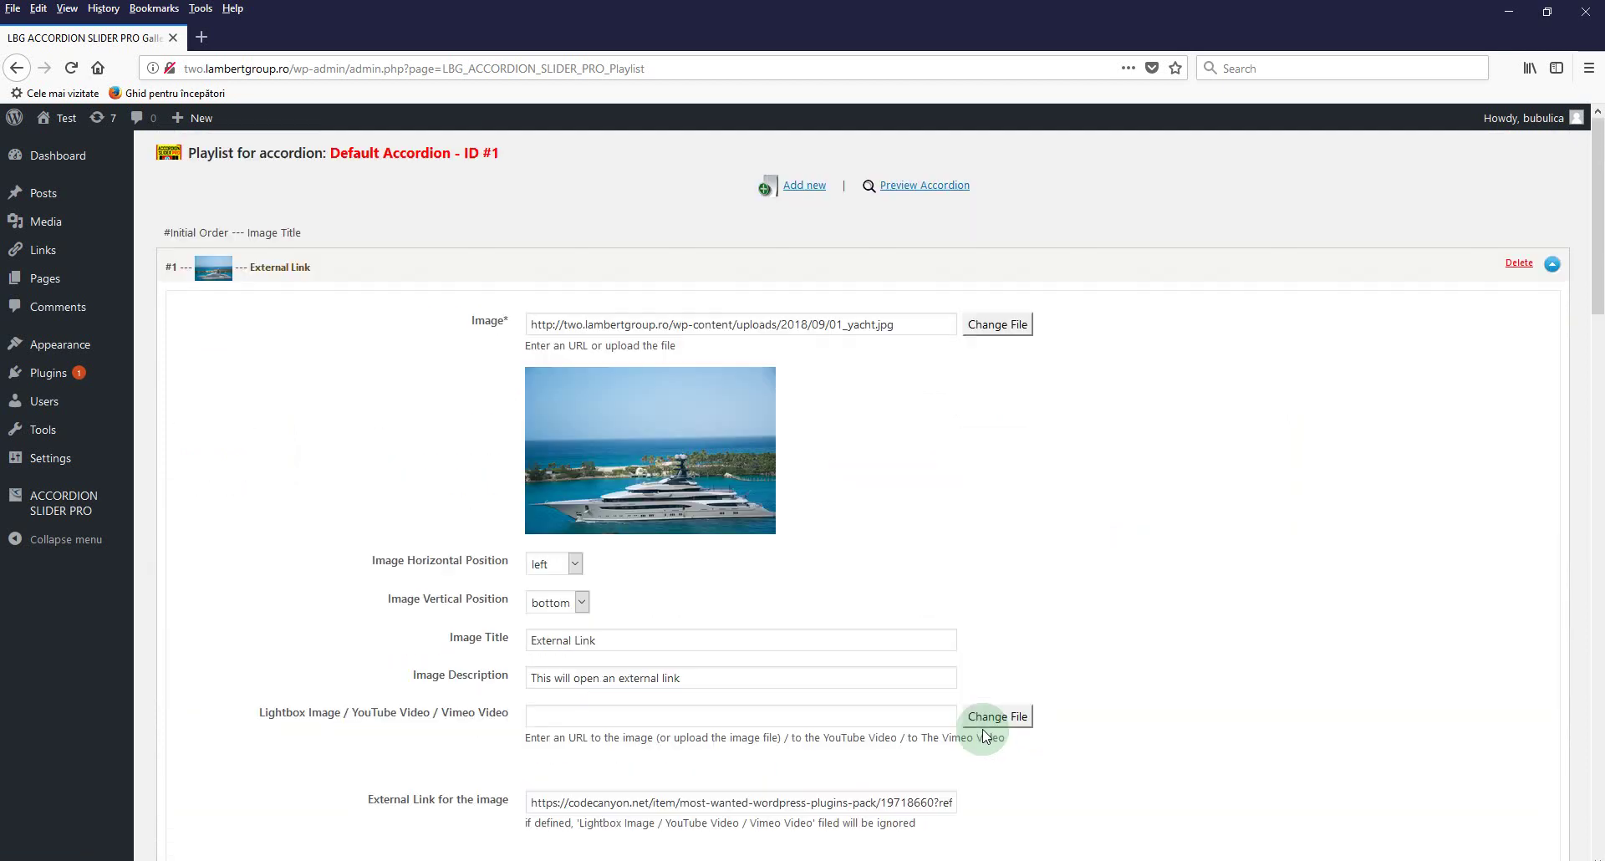
{"action": "left_click", "coordinate": [927, 186]}
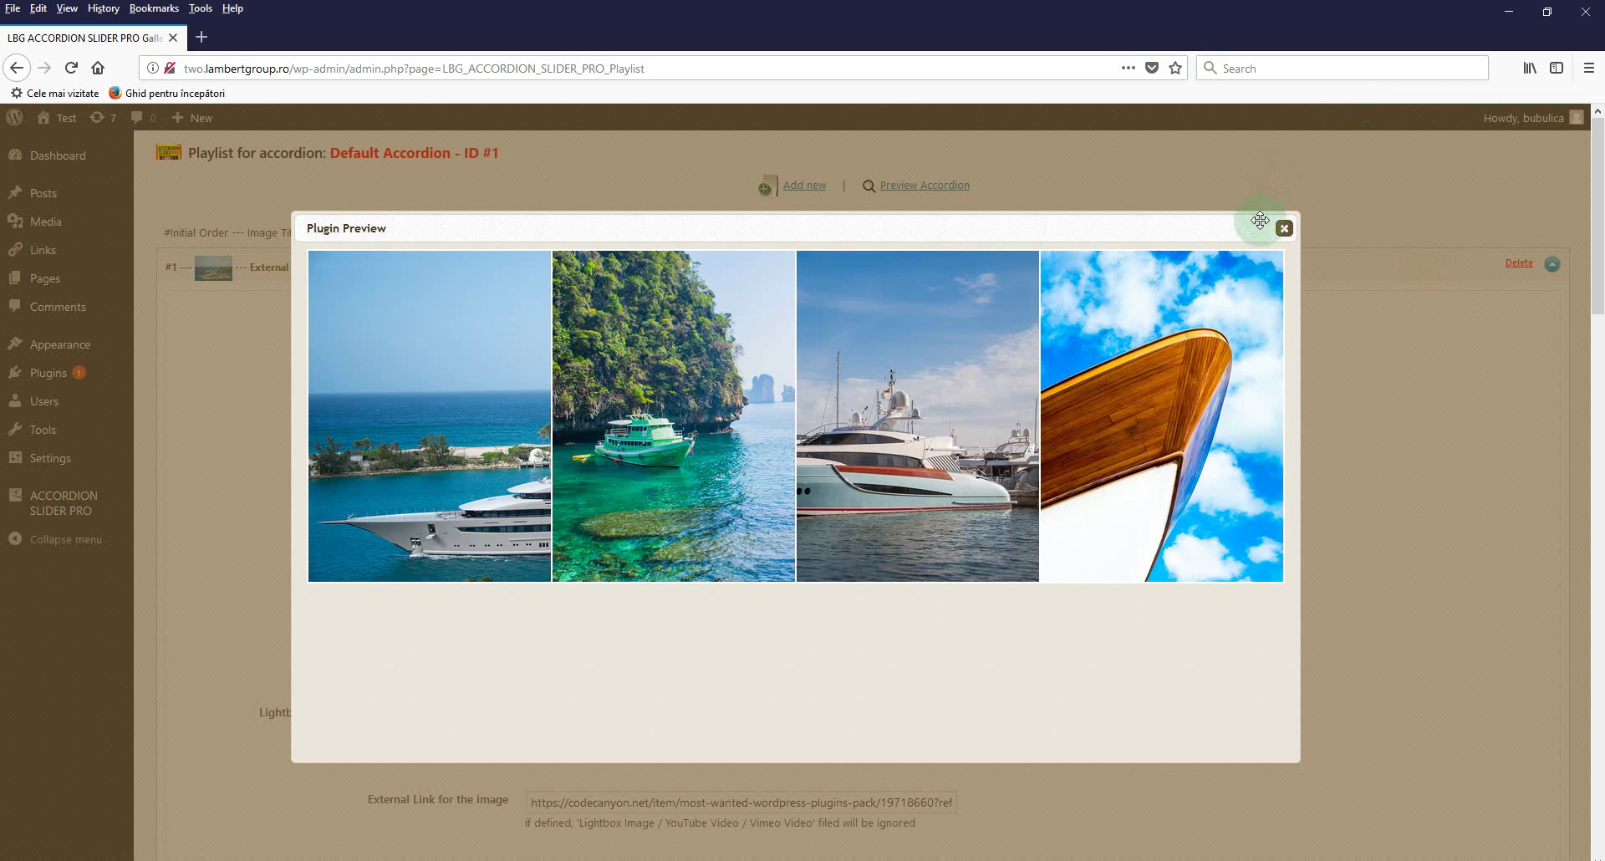
{"action": "left_click", "coordinate": [1284, 229]}
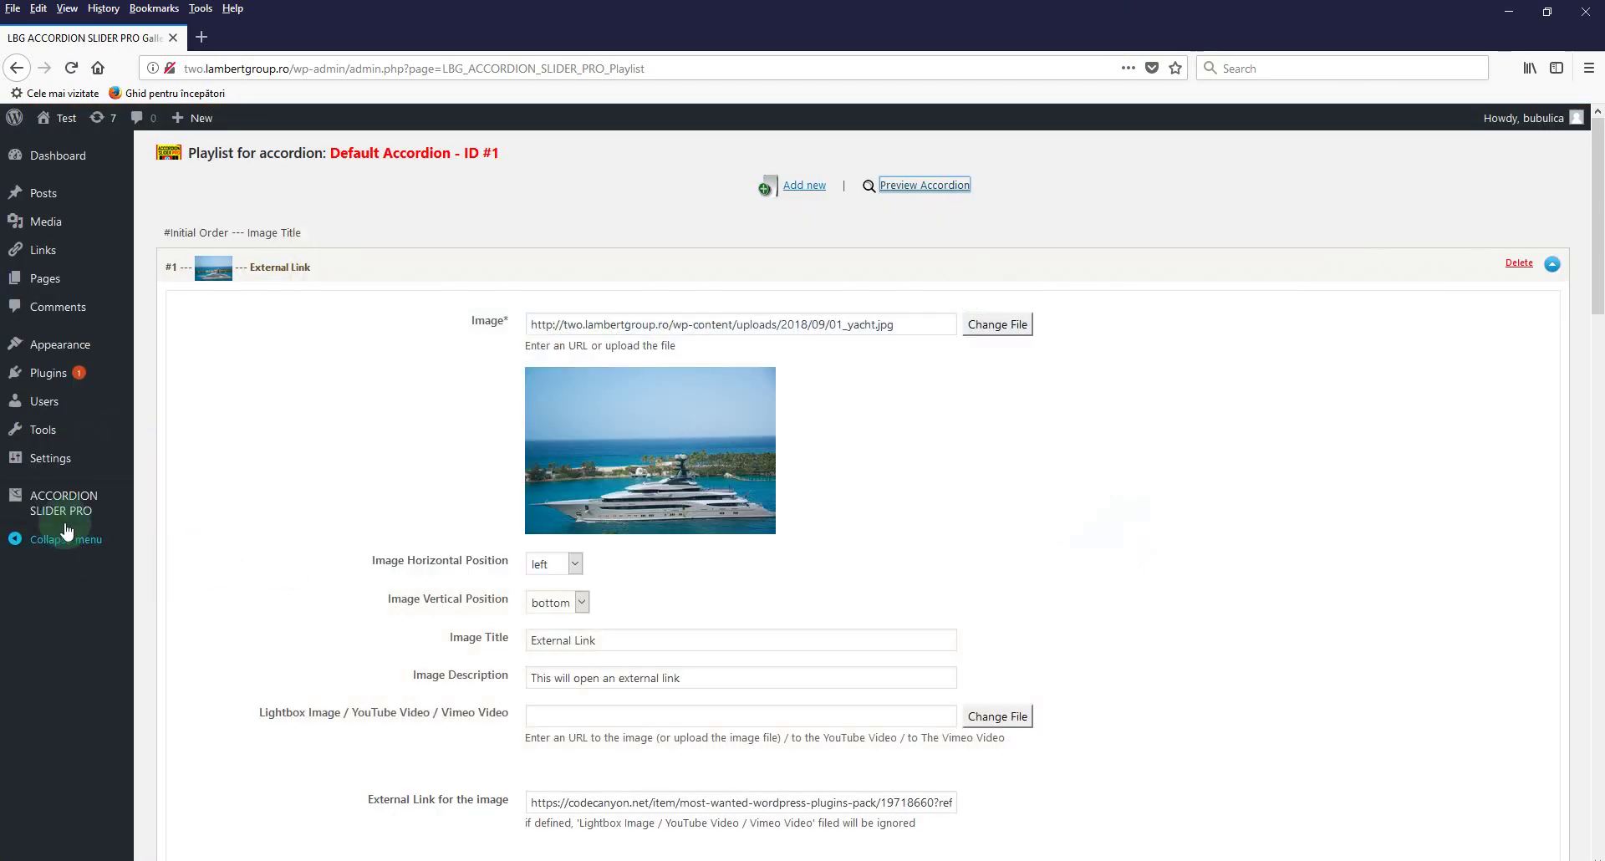
- Copy the Default Accordion's shortcode from the Manage Accordions list
{"action": "mouse_move", "coordinate": [64, 514]}
{"action": "left_click", "coordinate": [210, 525]}
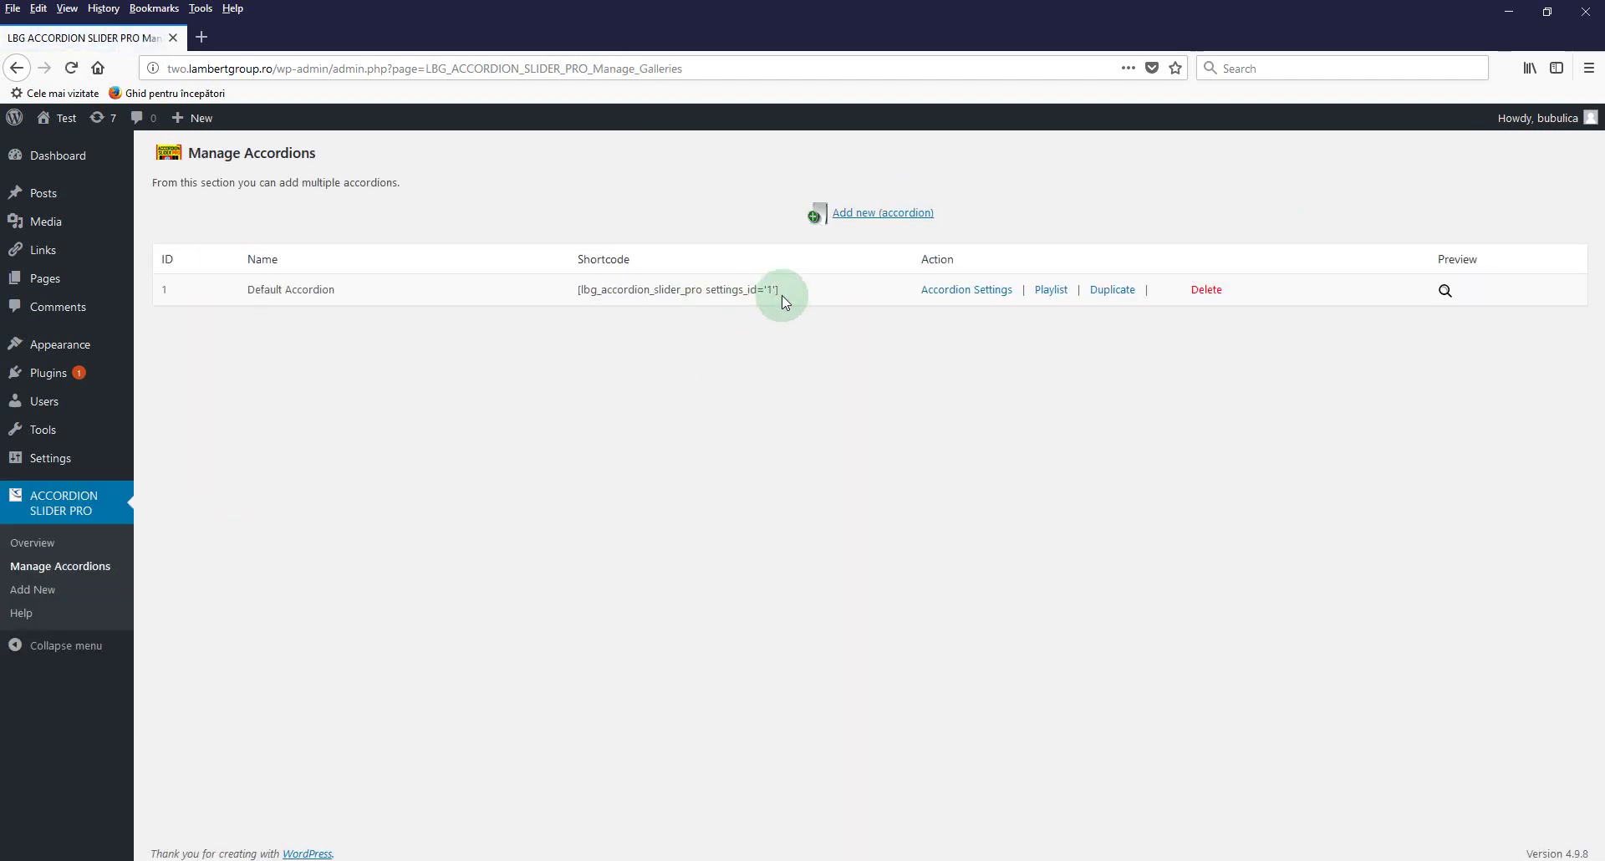
{"action": "left_click_drag", "start_coordinate": [782, 298], "coordinate": [632, 290]}
{"action": "right_click", "coordinate": [597, 289]}
{"action": "left_click", "coordinate": [639, 303]}
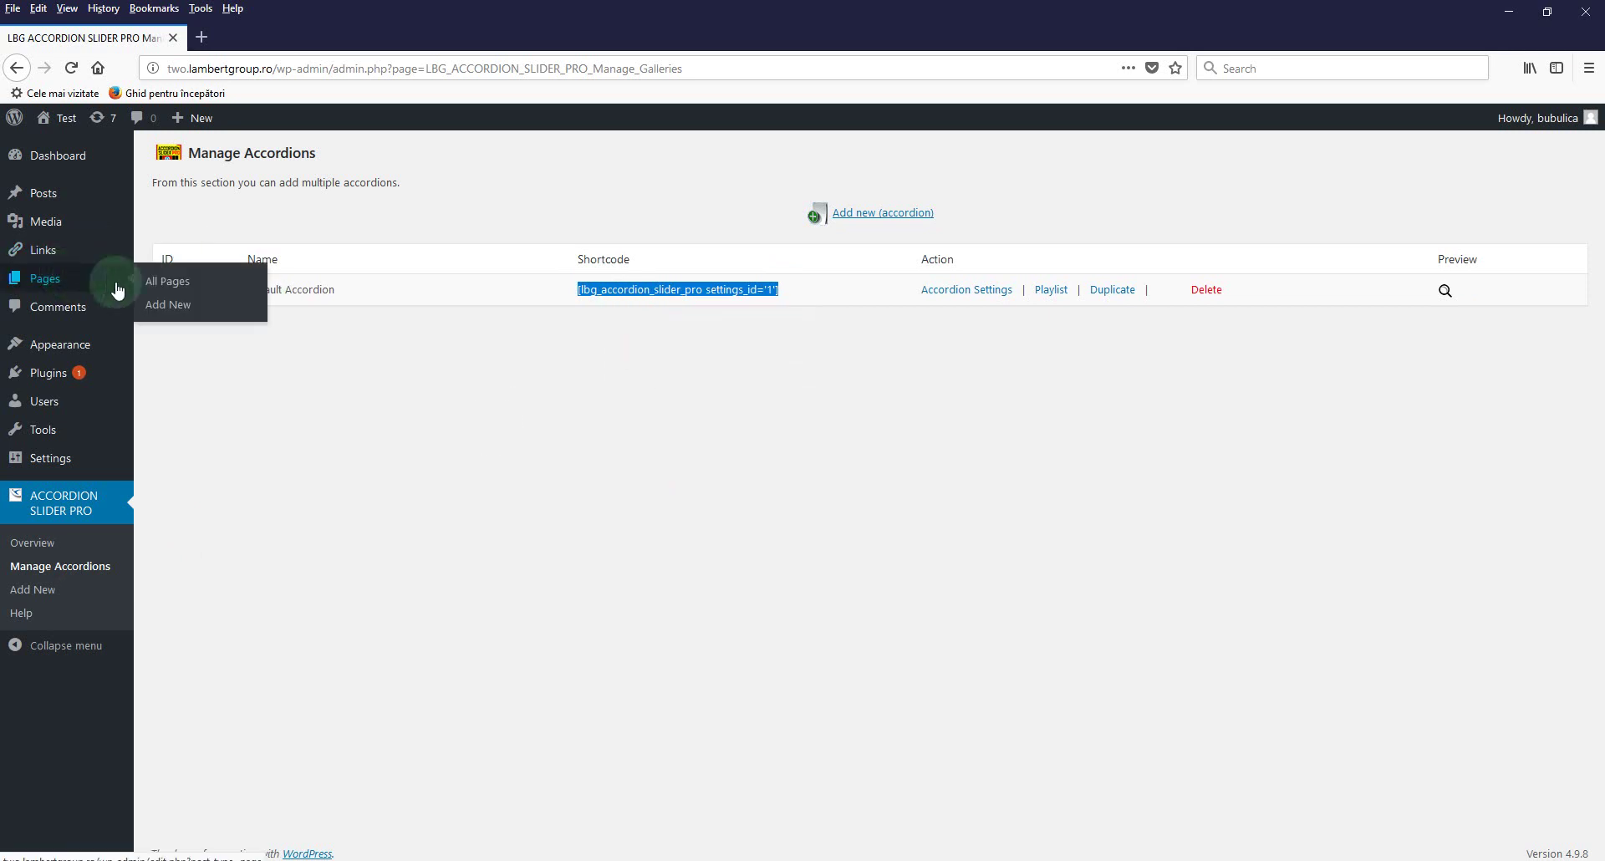
- Paste the shortcode below the first paragraph of the Accordion Slider Pro page and update it
{"action": "left_click", "coordinate": [82, 283]}
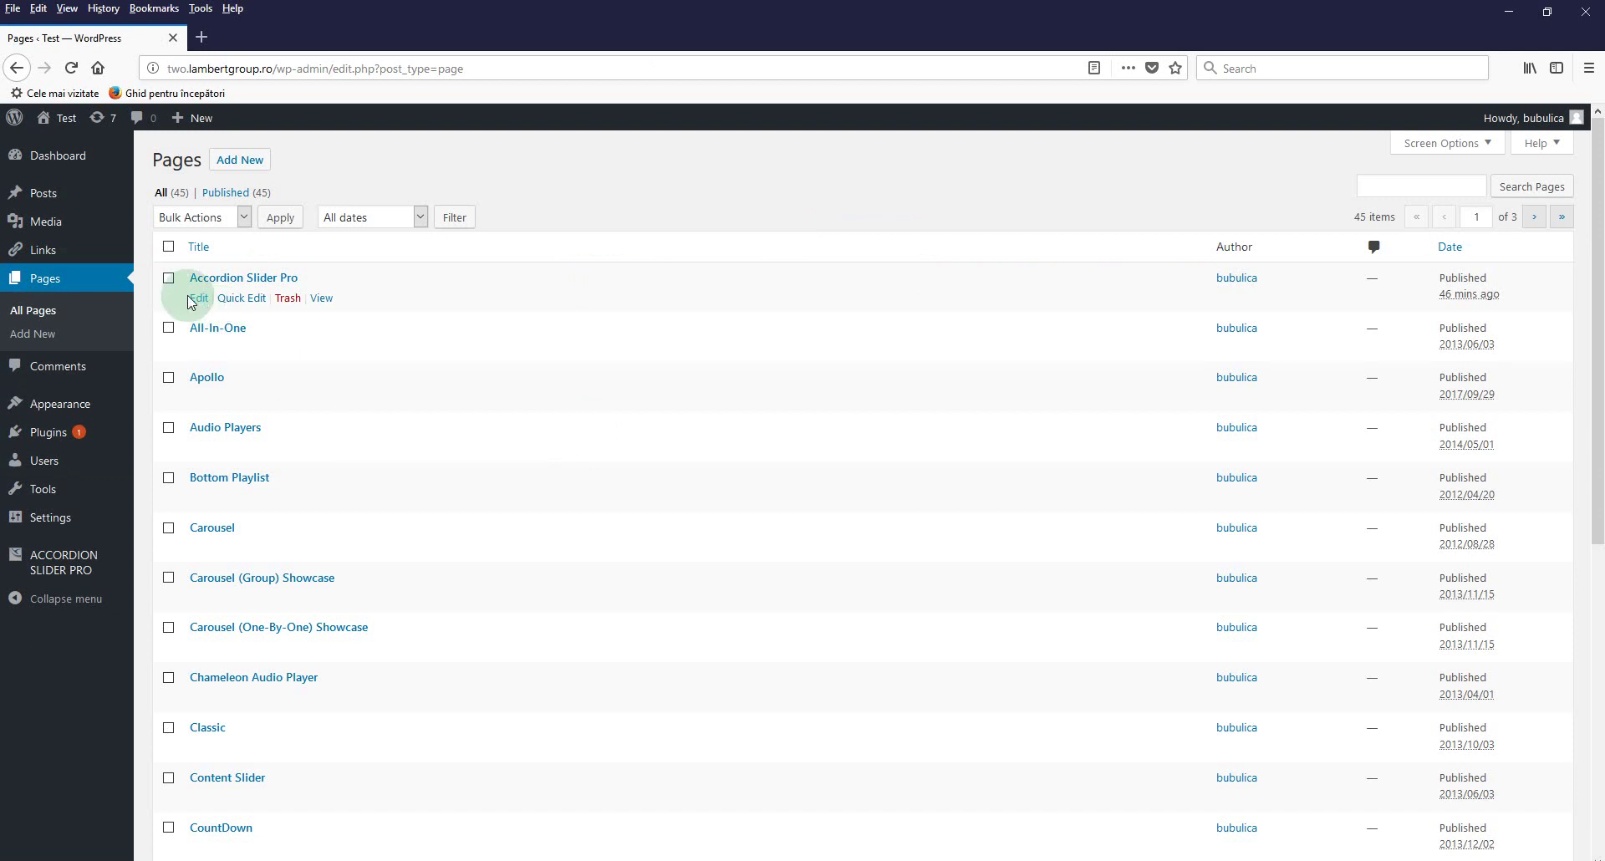
{"action": "left_click", "coordinate": [199, 300]}
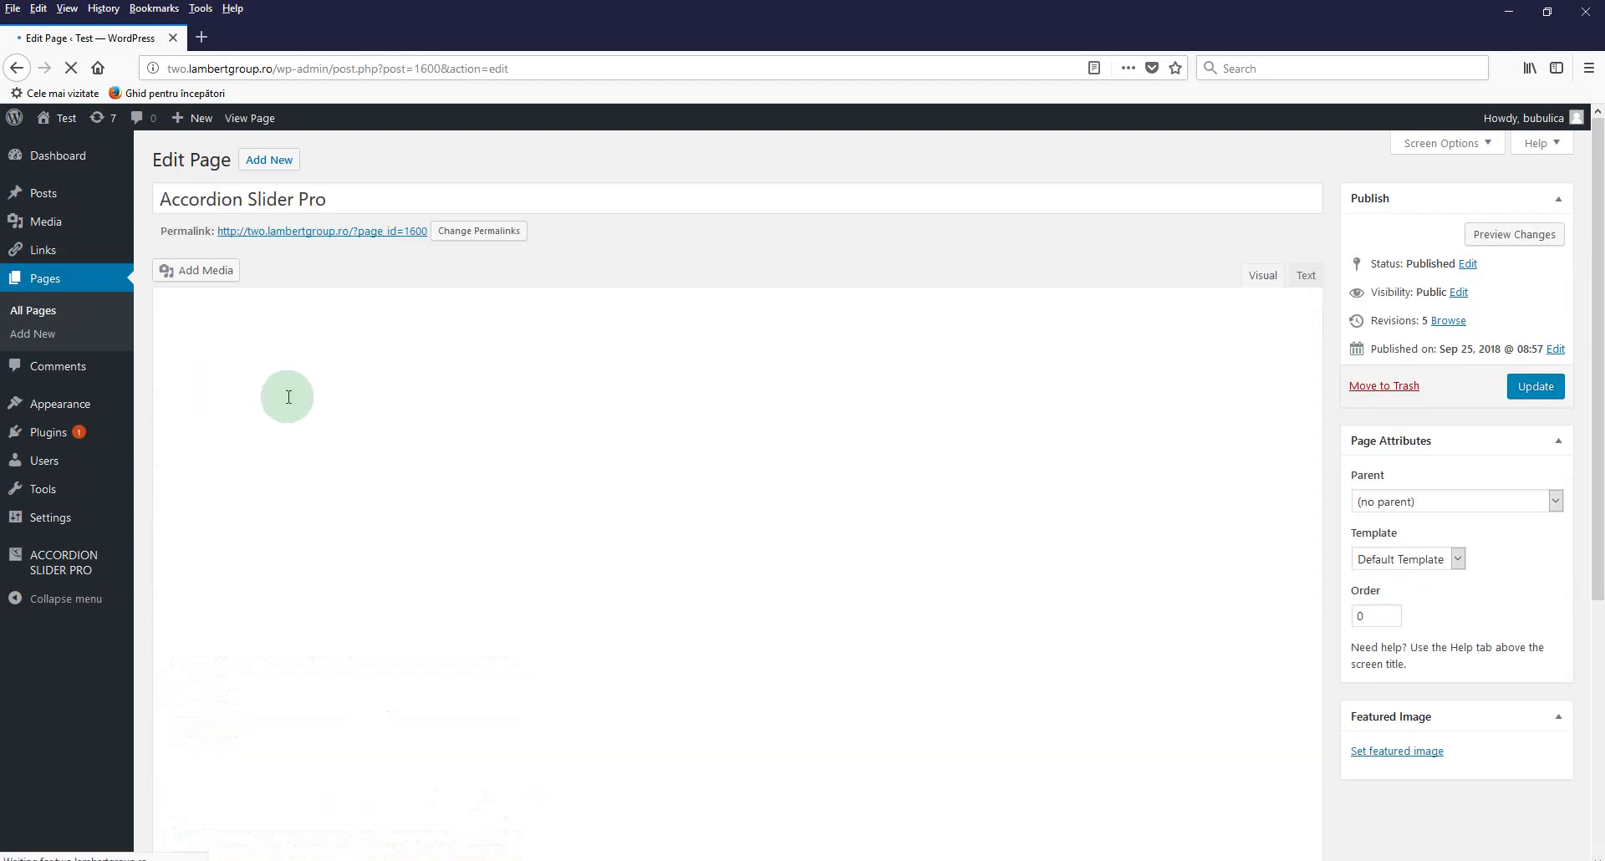
{"action": "left_click", "coordinate": [256, 554]}
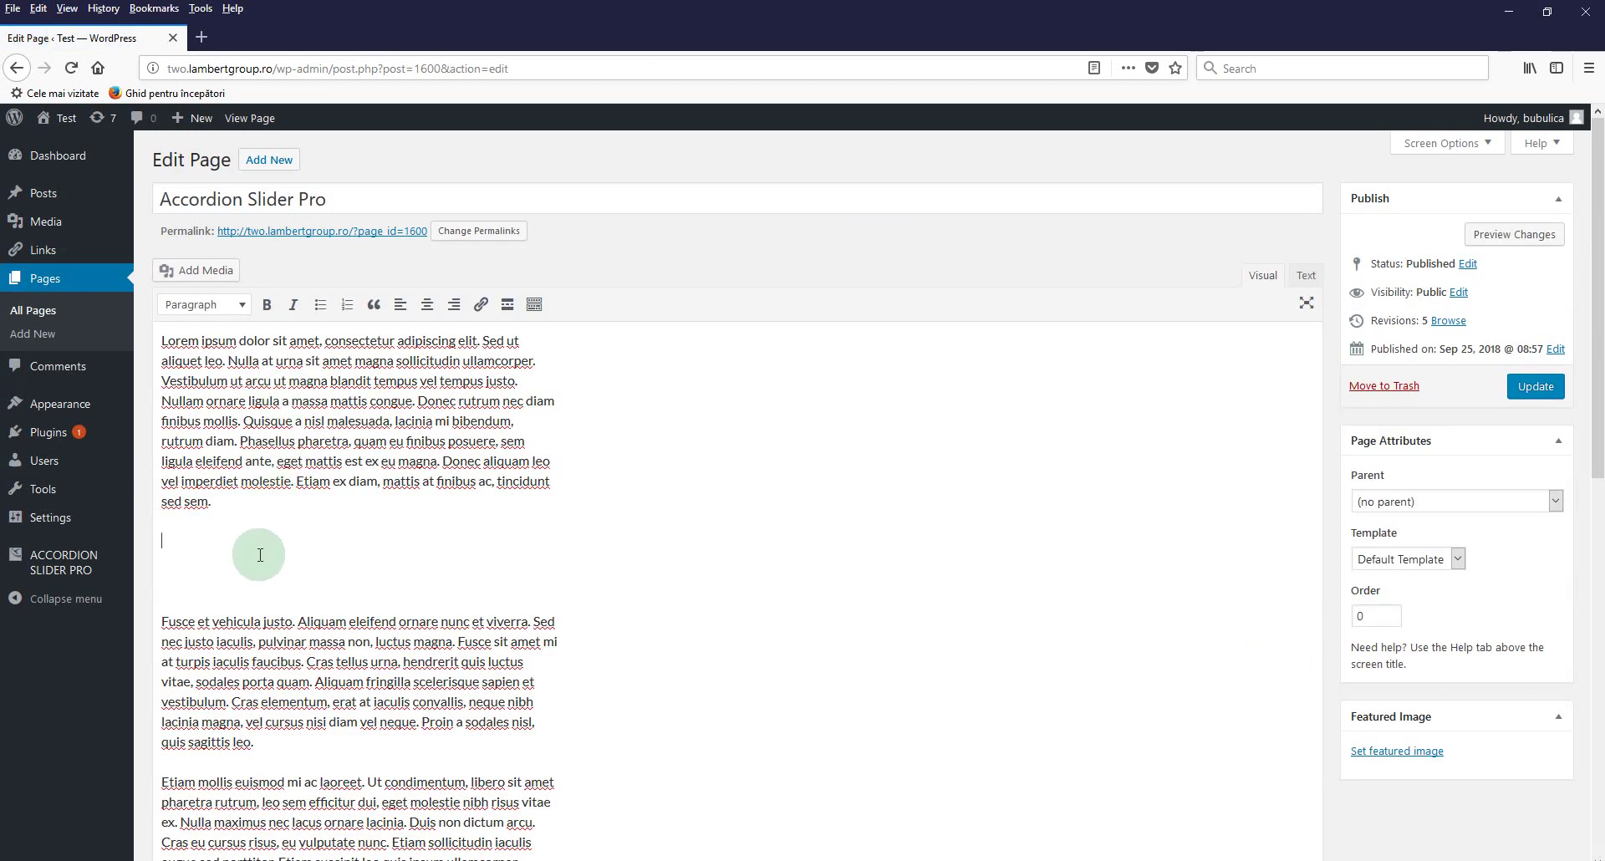
{"action": "left_click", "coordinate": [1538, 387]}
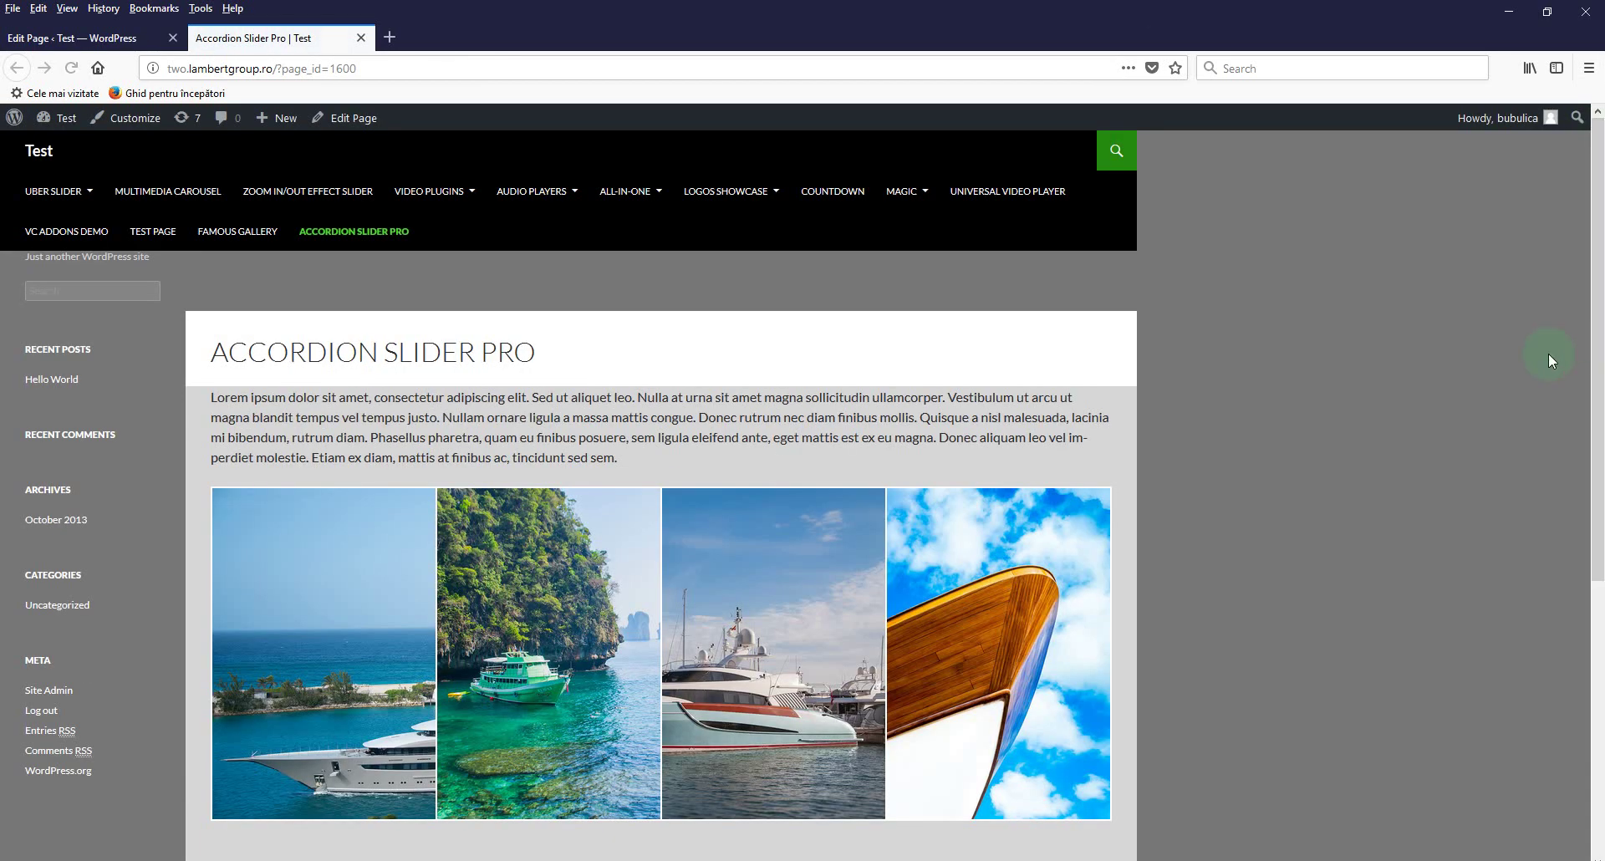
- On the live page, preview the accordion panels, open the boat image lightbox, then go back to the Vimeo video
{"action": "scroll", "coordinate": [1549, 353], "scroll_direction": "down", "scroll_amount": 2}
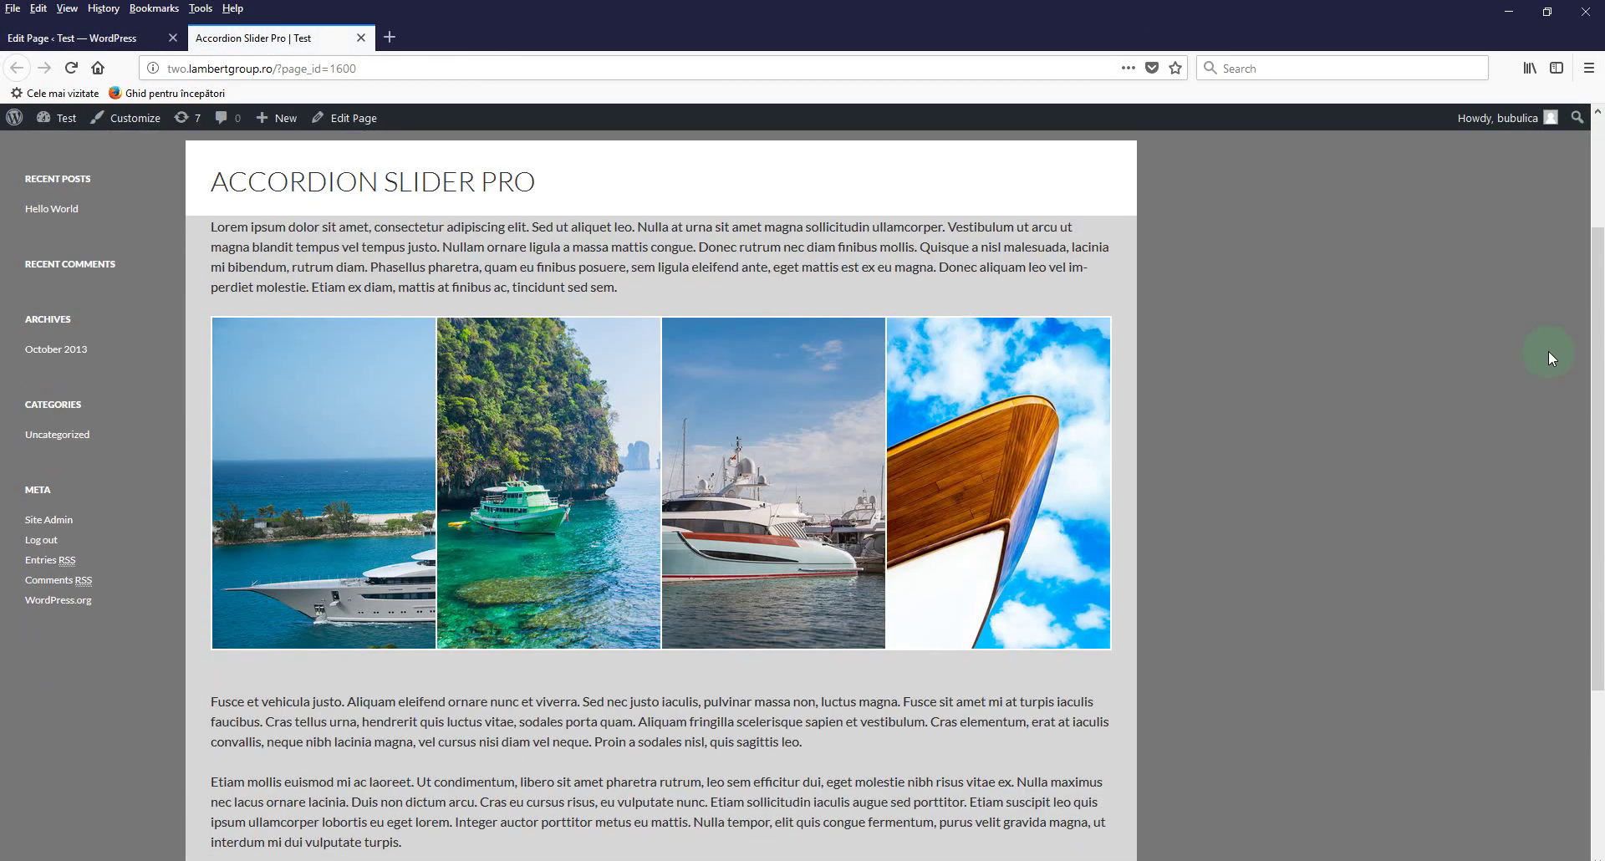
{"action": "mouse_move", "coordinate": [961, 502]}
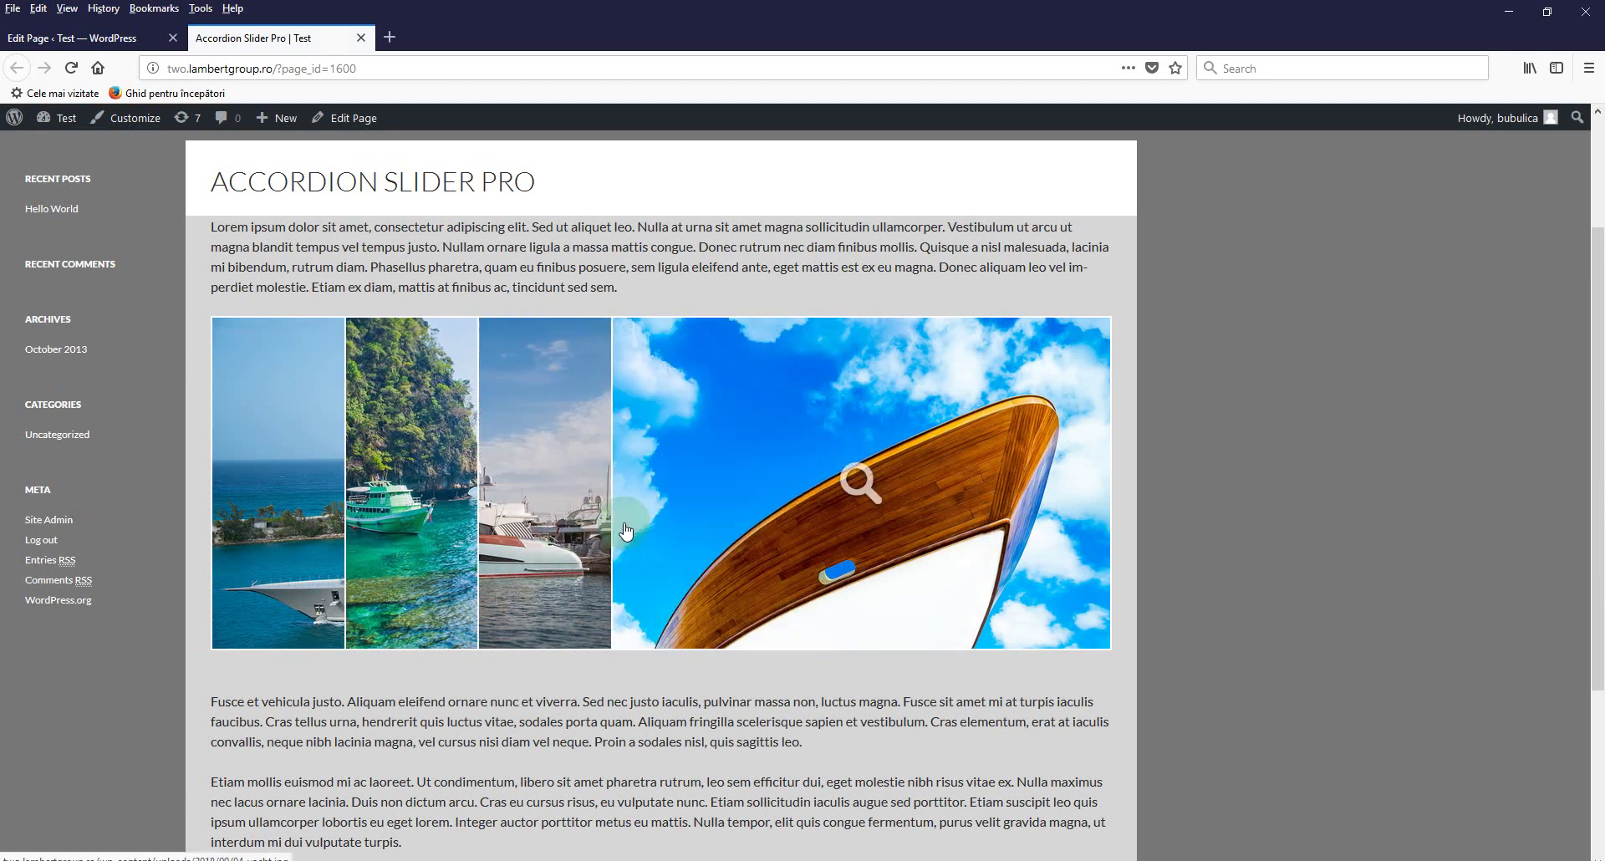
{"action": "mouse_move", "coordinate": [617, 497]}
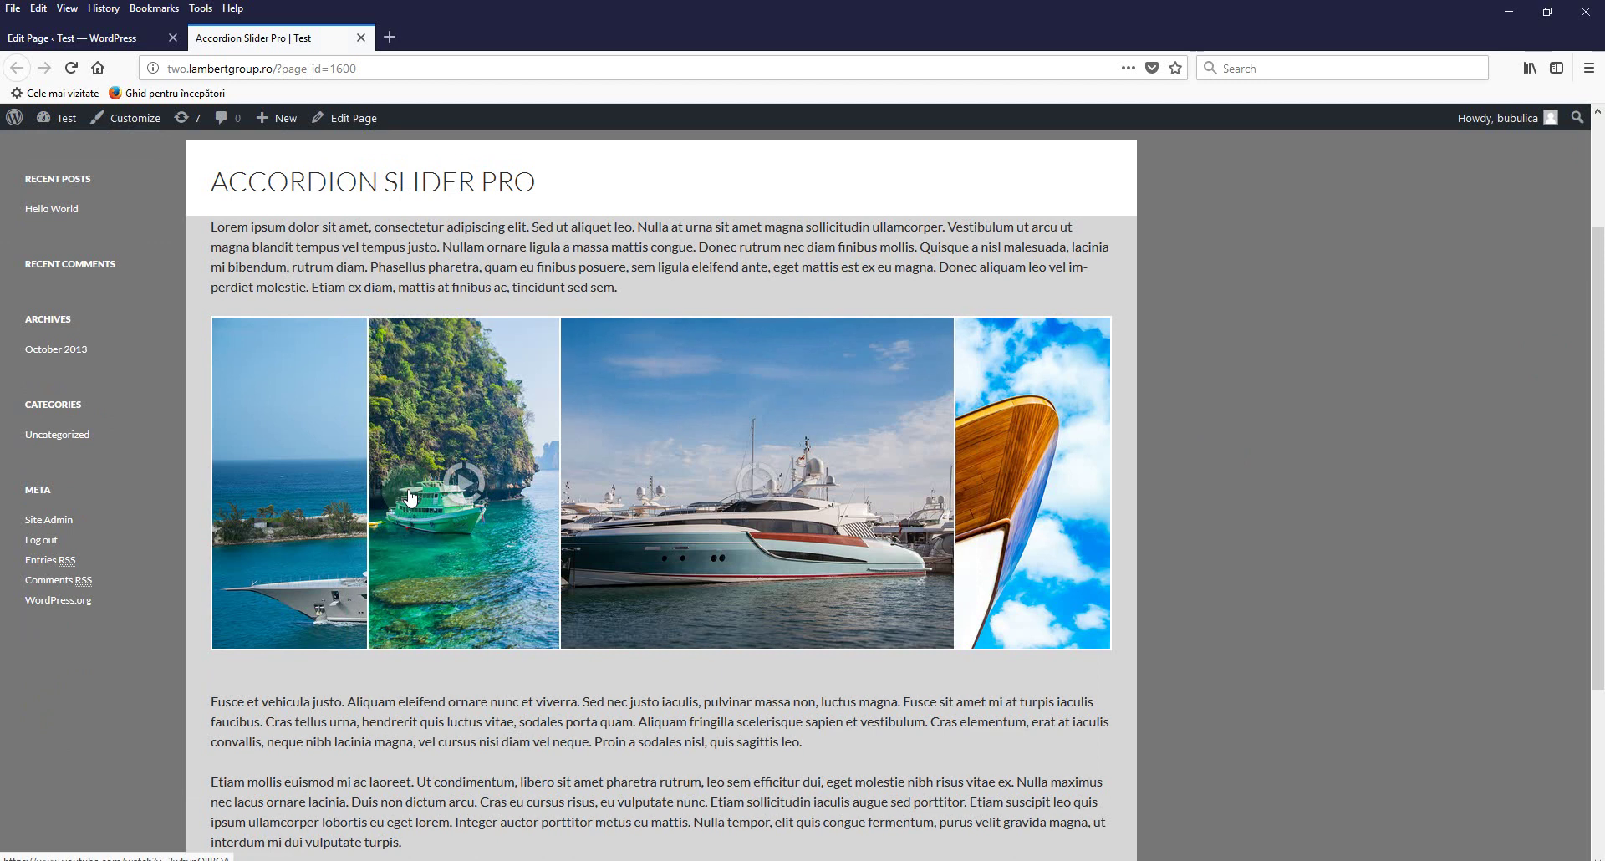
{"action": "mouse_move", "coordinate": [409, 510]}
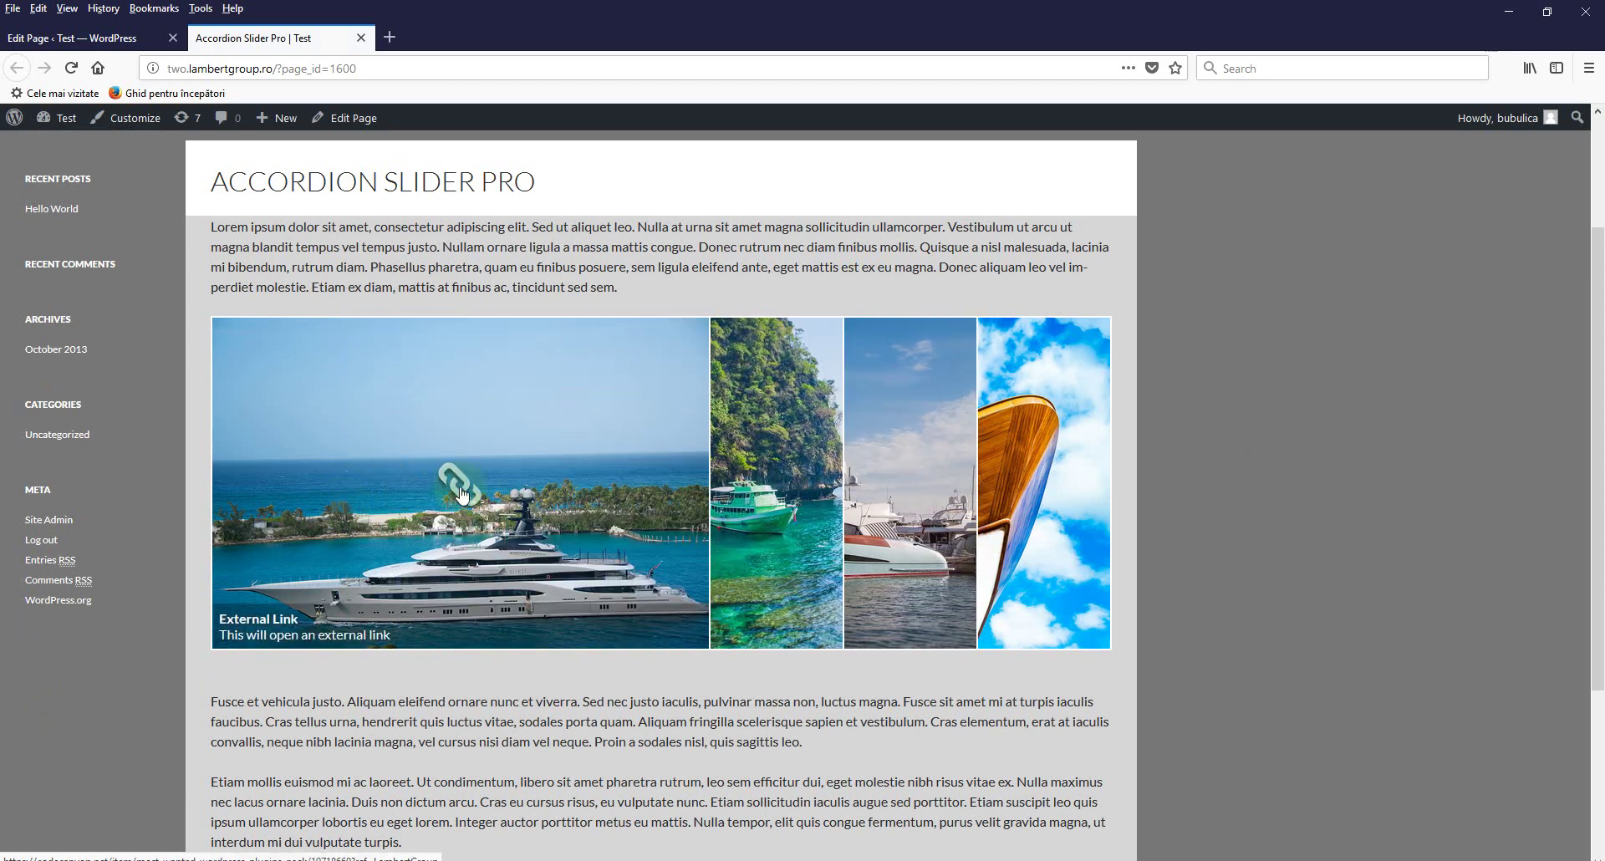
{"action": "left_click", "coordinate": [877, 493]}
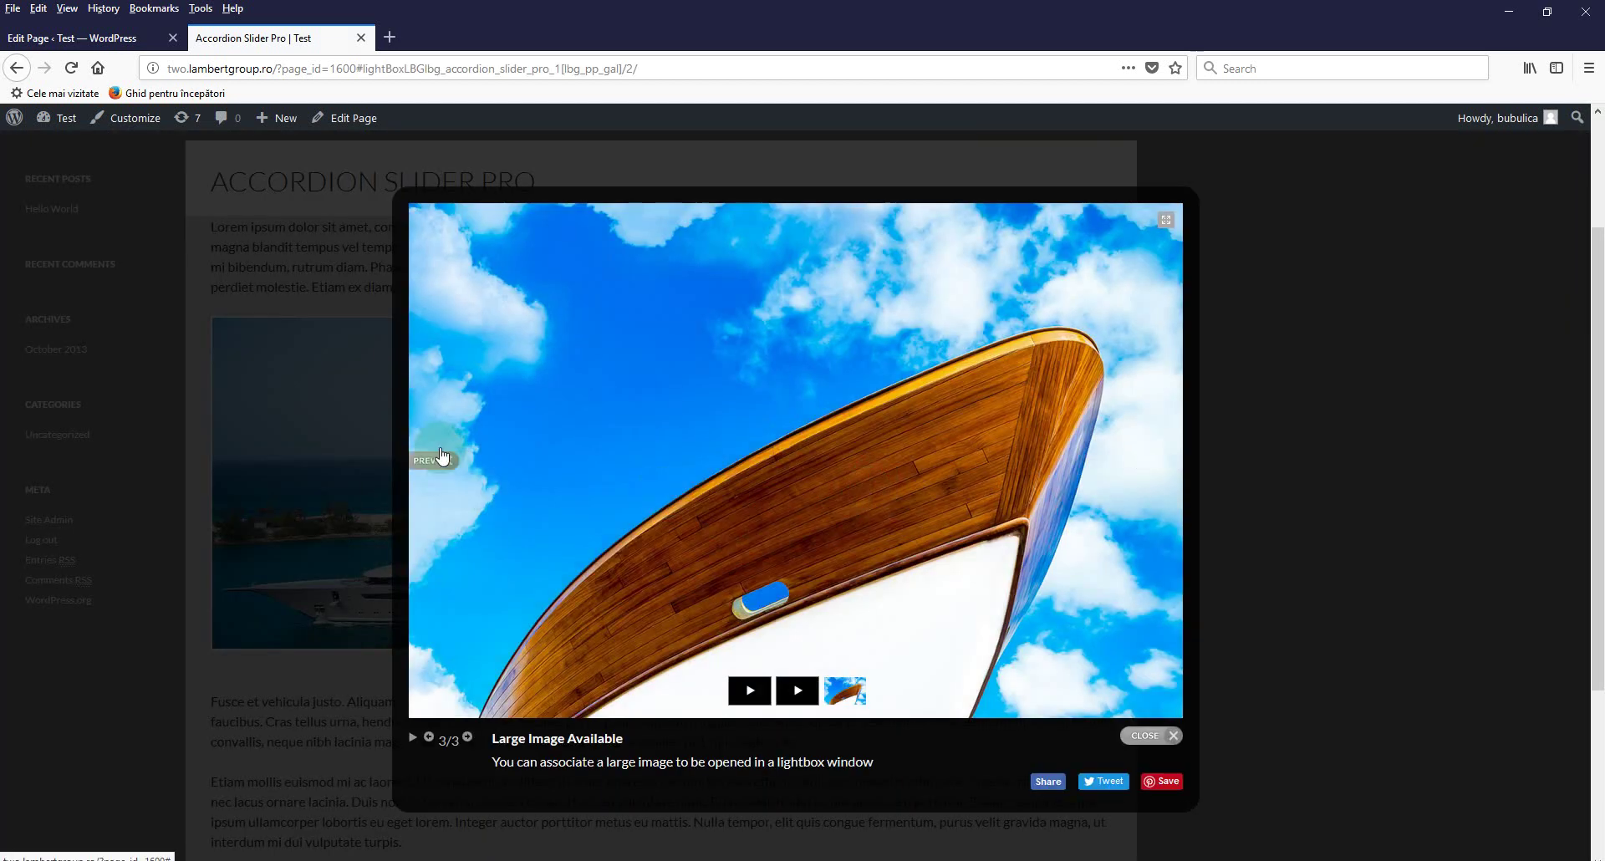
{"action": "left_click", "coordinate": [435, 461]}
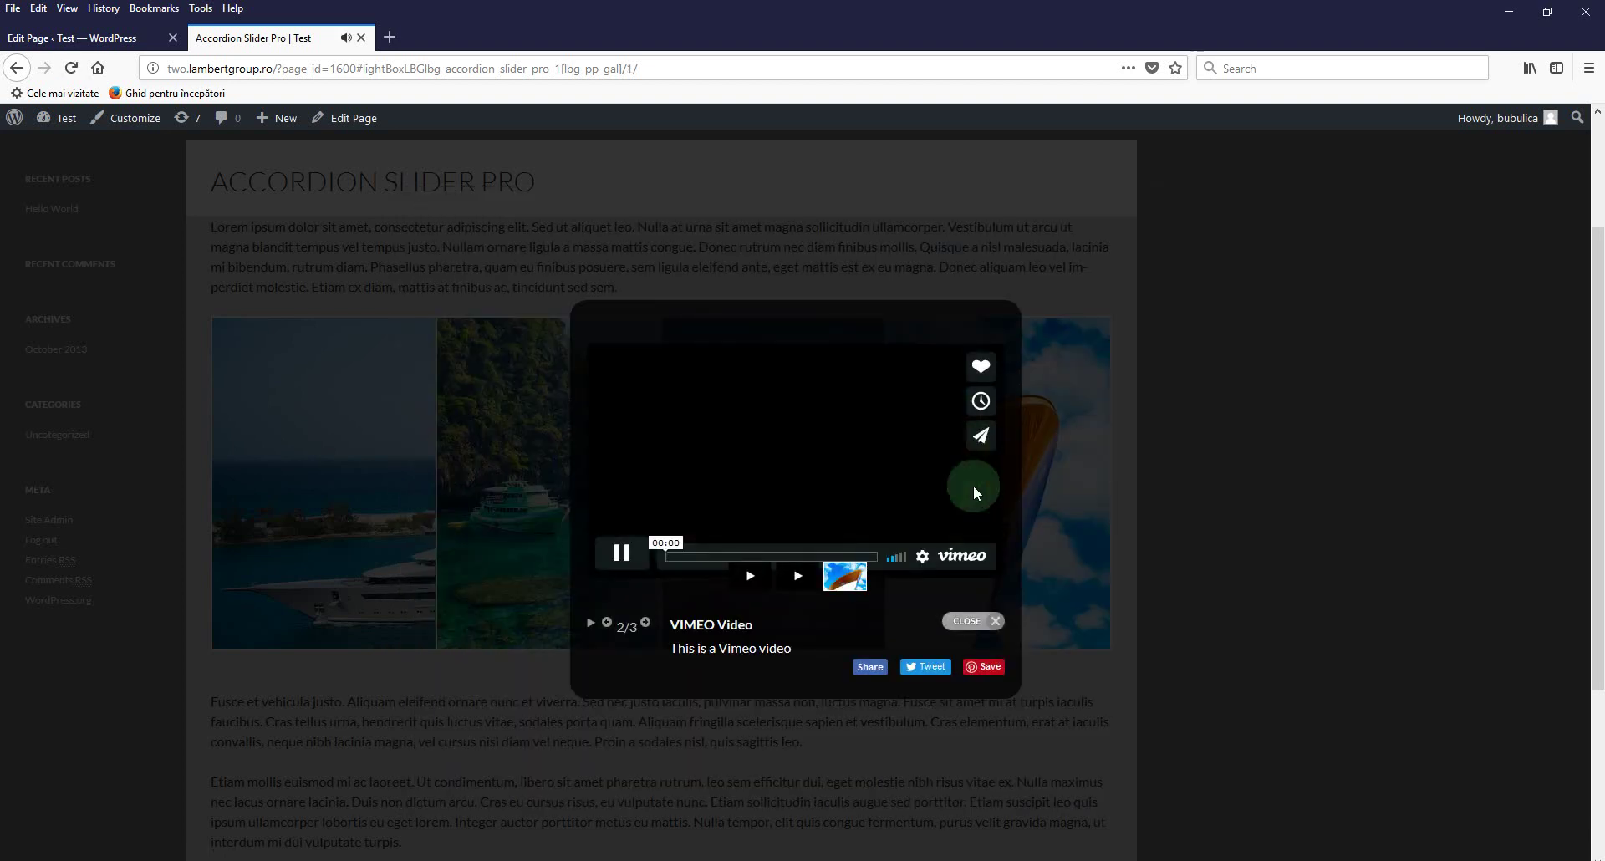